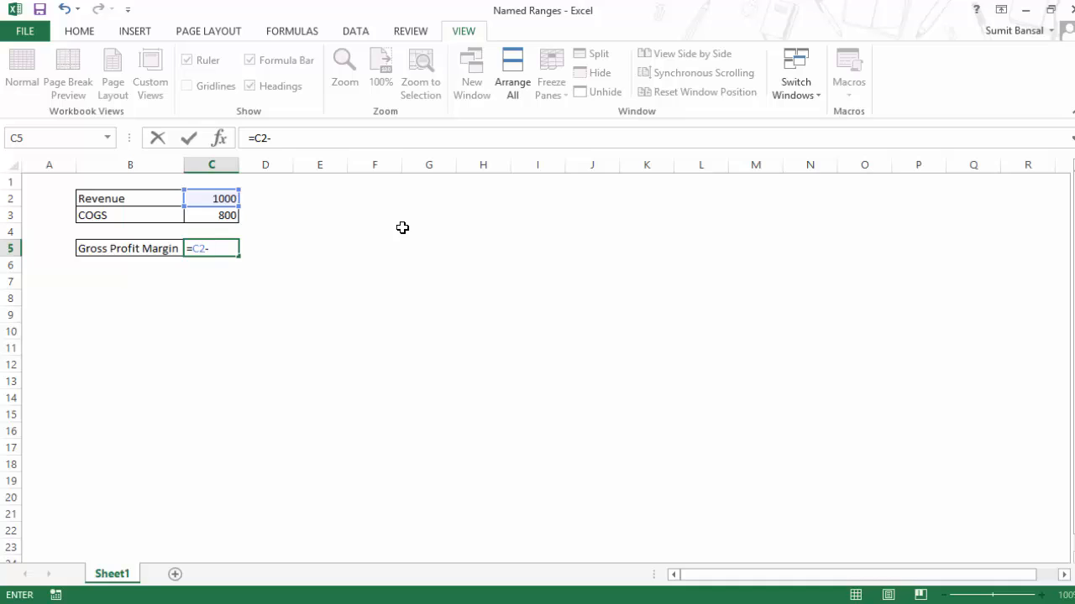
Step: Complete the gross profit margin formula in cell C5 as =C2-C3
key("Up")
key("Up")
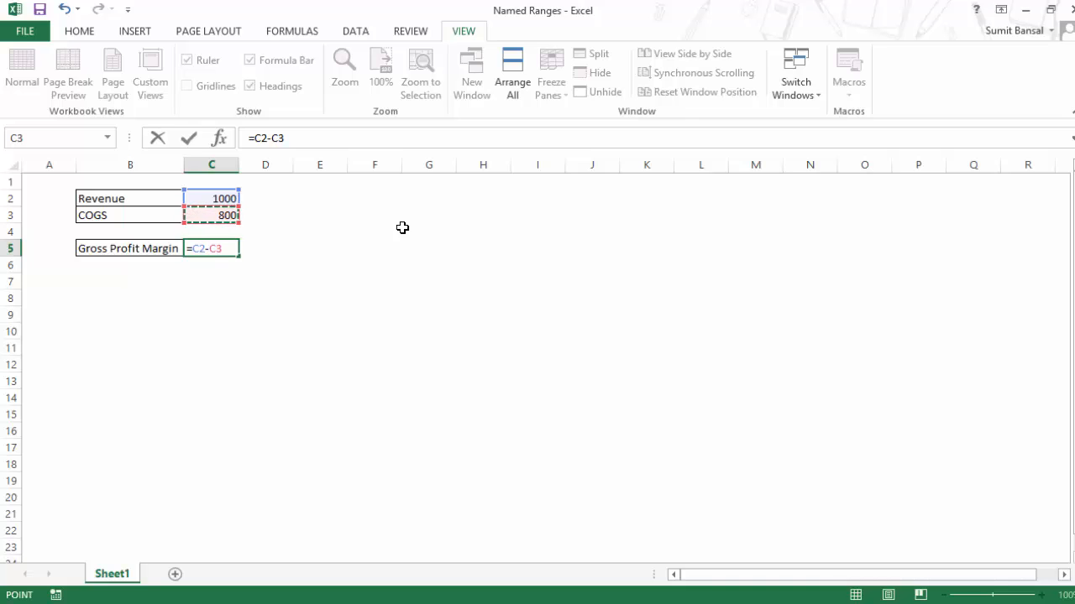
key("Return")
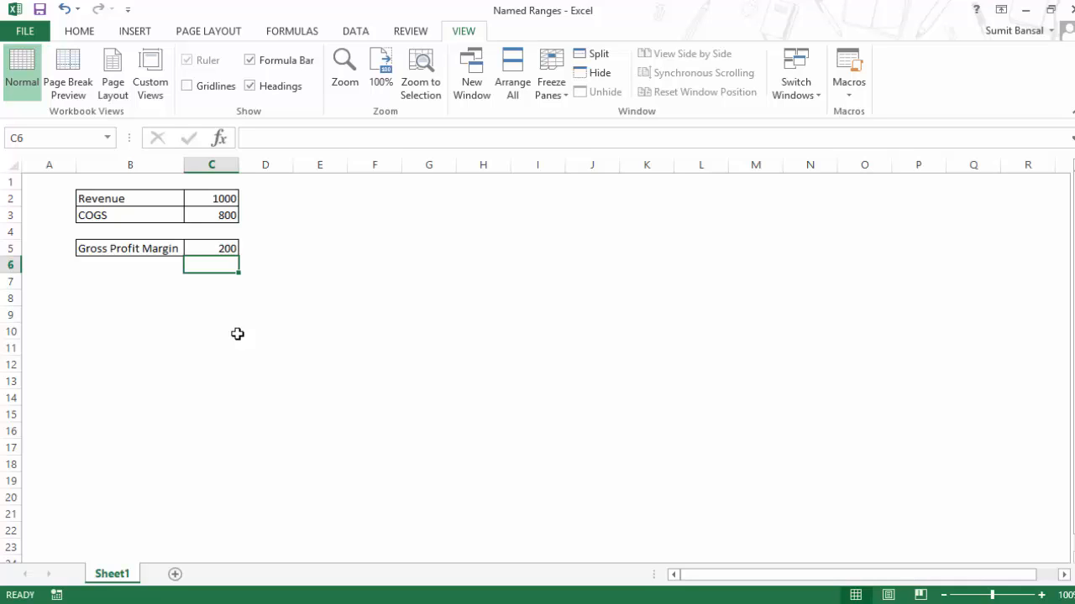
key("Up")
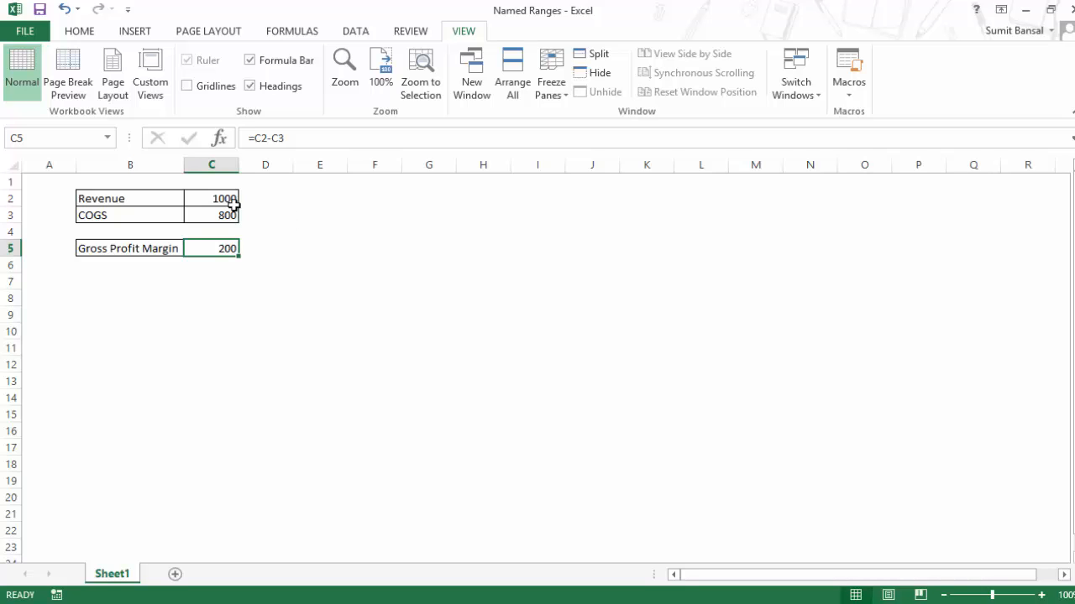
Step: Assign the name Revenue to cell C2
left_click(204, 199)
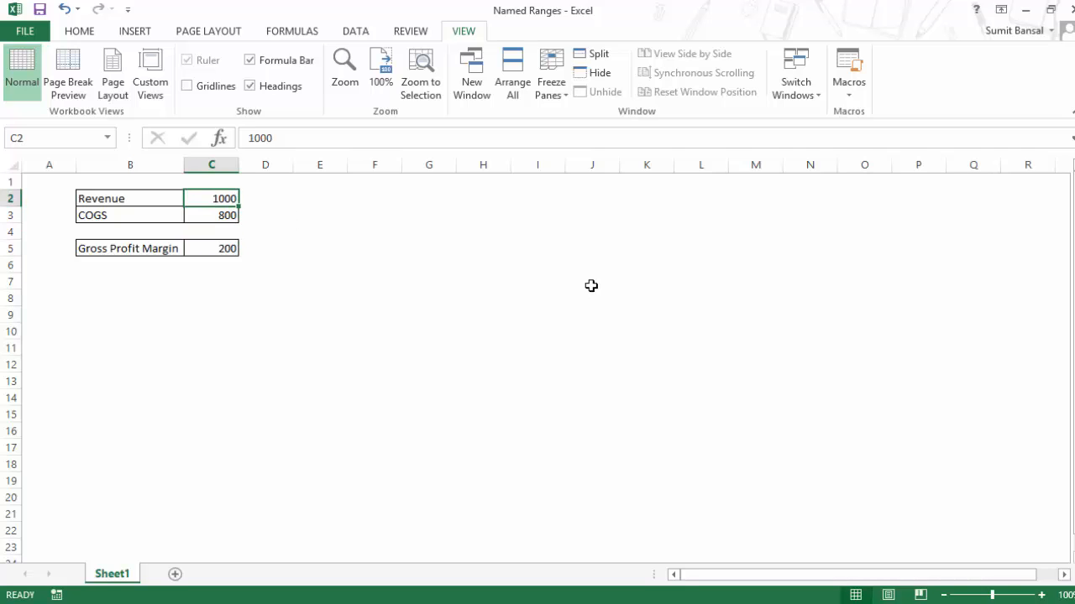
left_click(69, 139)
type("Revenue")
key("Return")
Step: Check the list of defined names and jump from an empty cell to the Revenue cell using its name
left_click(107, 139)
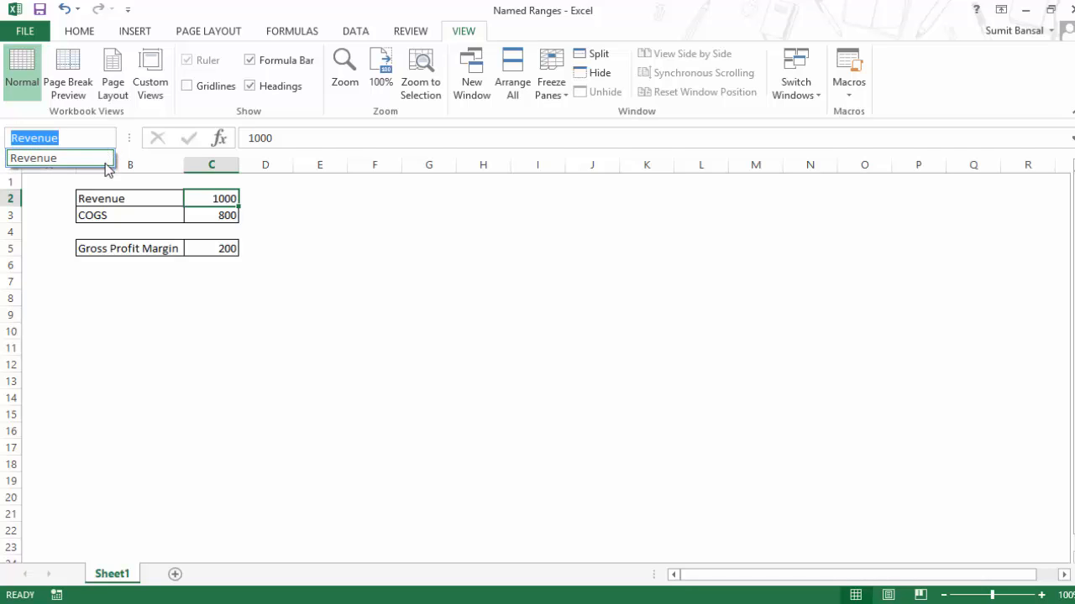
left_click(101, 159)
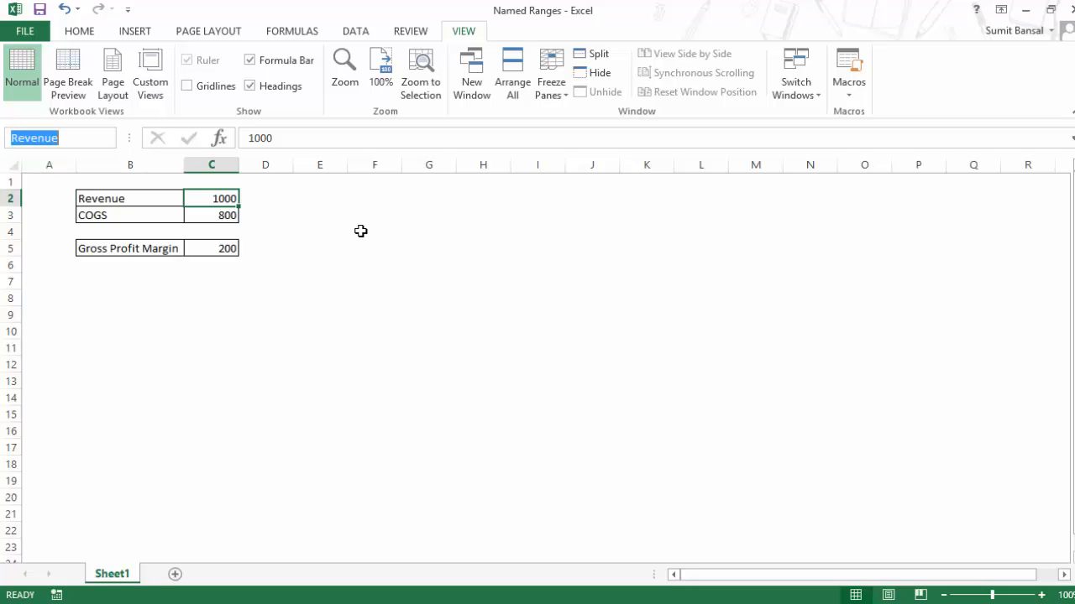
left_click(360, 231)
left_click(109, 139)
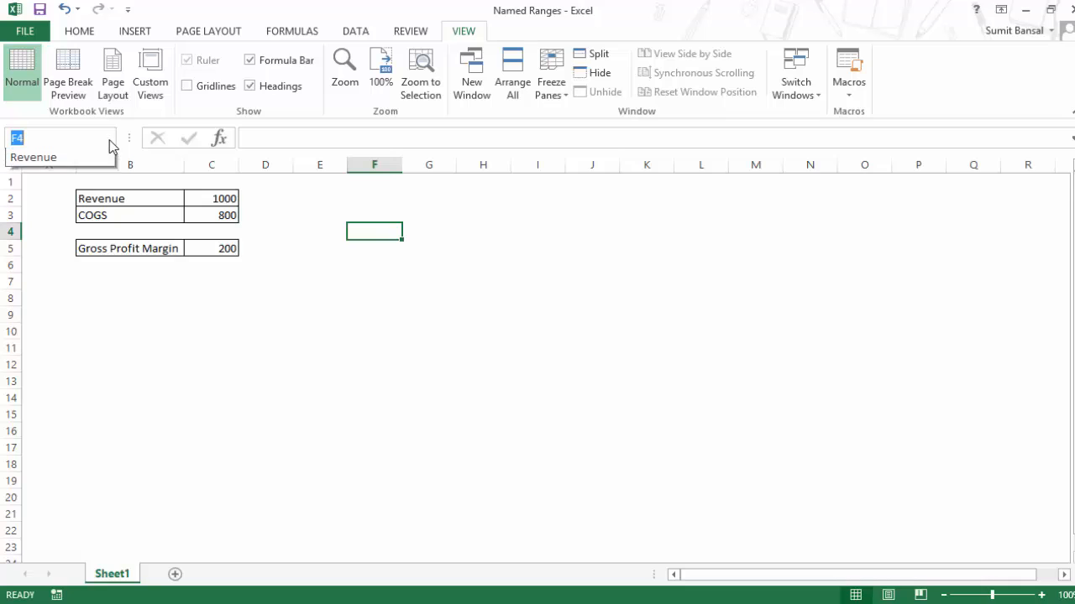
left_click(75, 158)
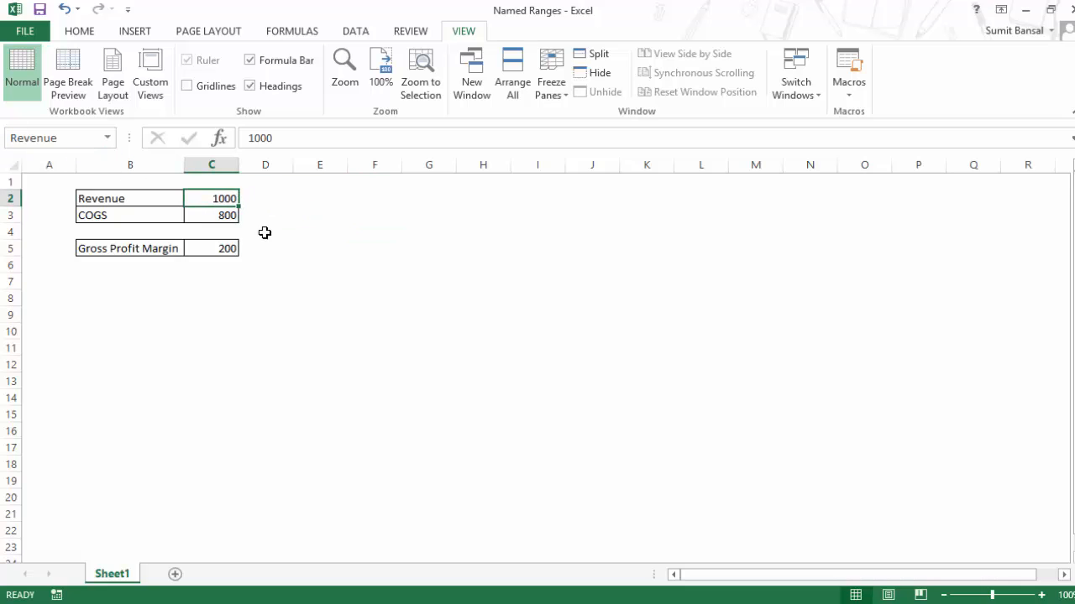
Step: Assign the name COGS to cell C3 and check it in the list of defined names
left_click(215, 215)
left_click(37, 140)
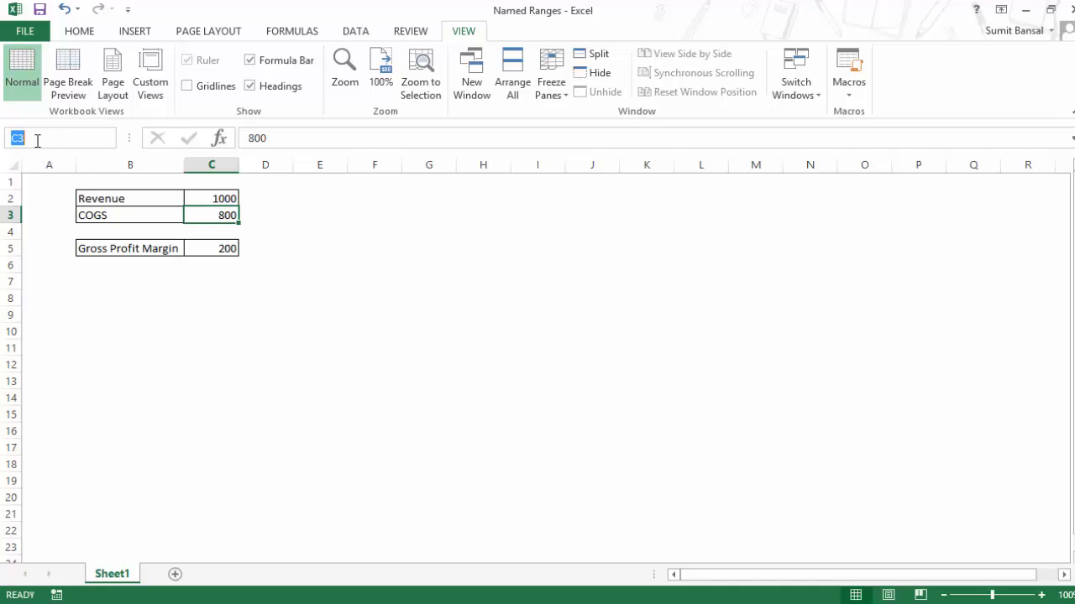
type("COGS")
key("Return")
left_click(107, 139)
left_click(109, 140)
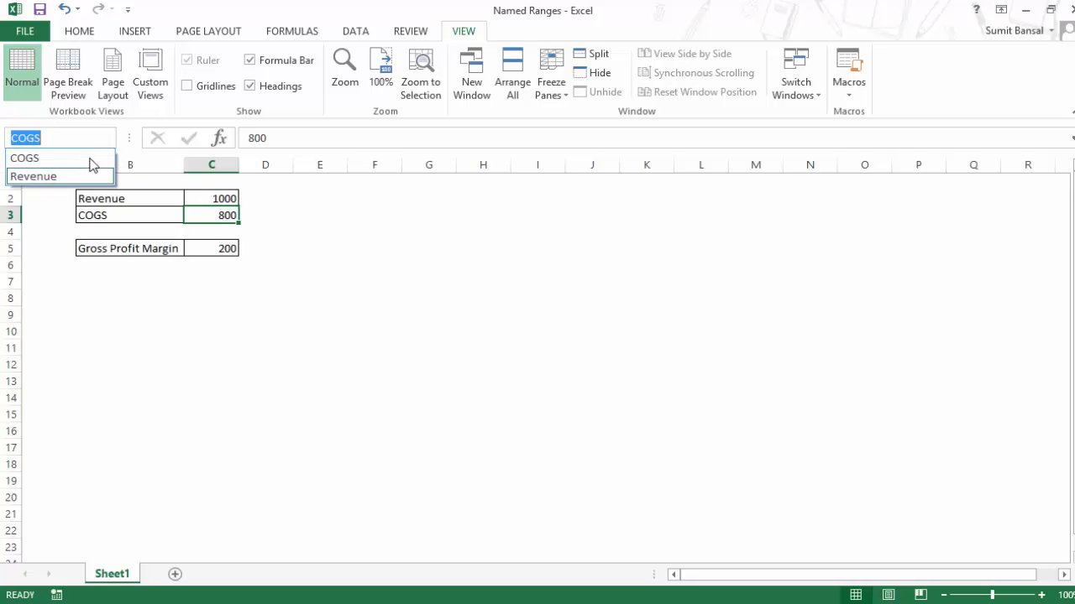
left_click(126, 162)
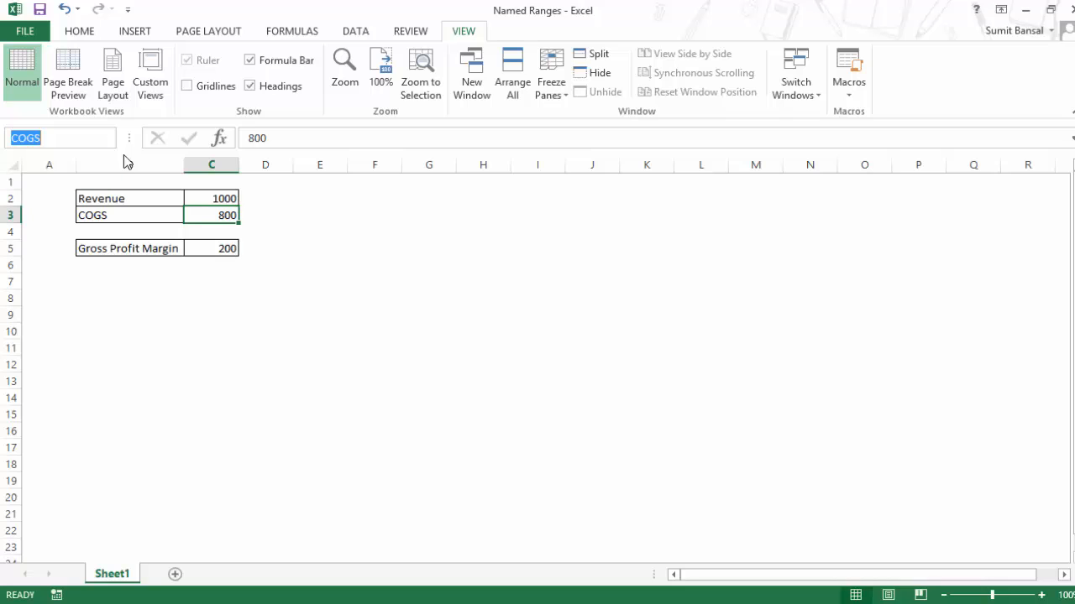
Step: Replace the cell references in the C5 gross profit margin formula with the named range Revenue
left_click(213, 256)
key("F2")
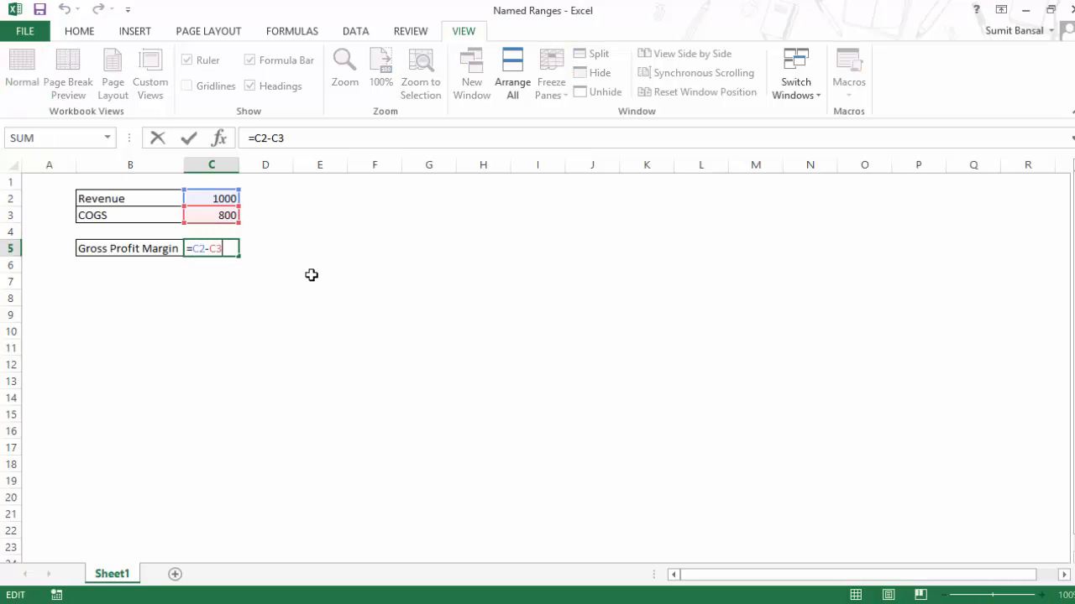
key("BackSpace")
key("BackSpace")
key("BackSpace")
key("BackSpace")
key("BackSpace")
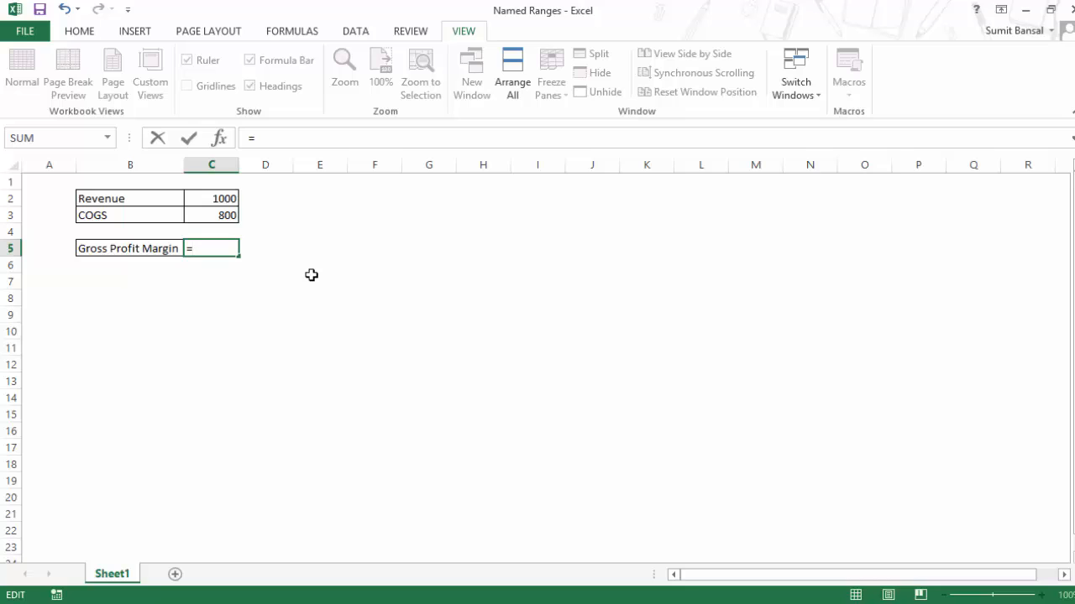
type("Reve")
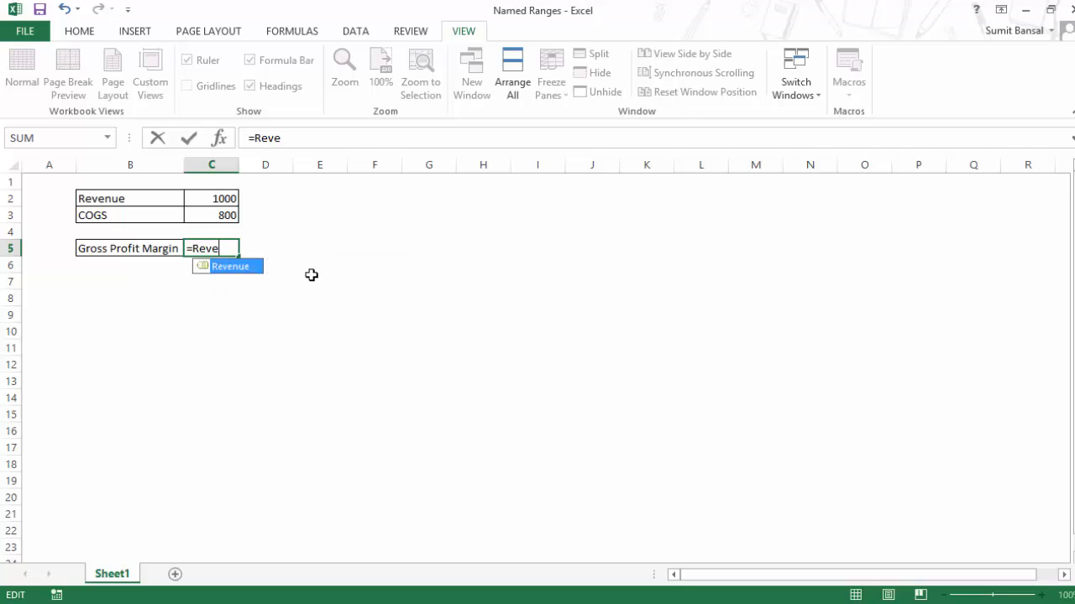
double_click(231, 268)
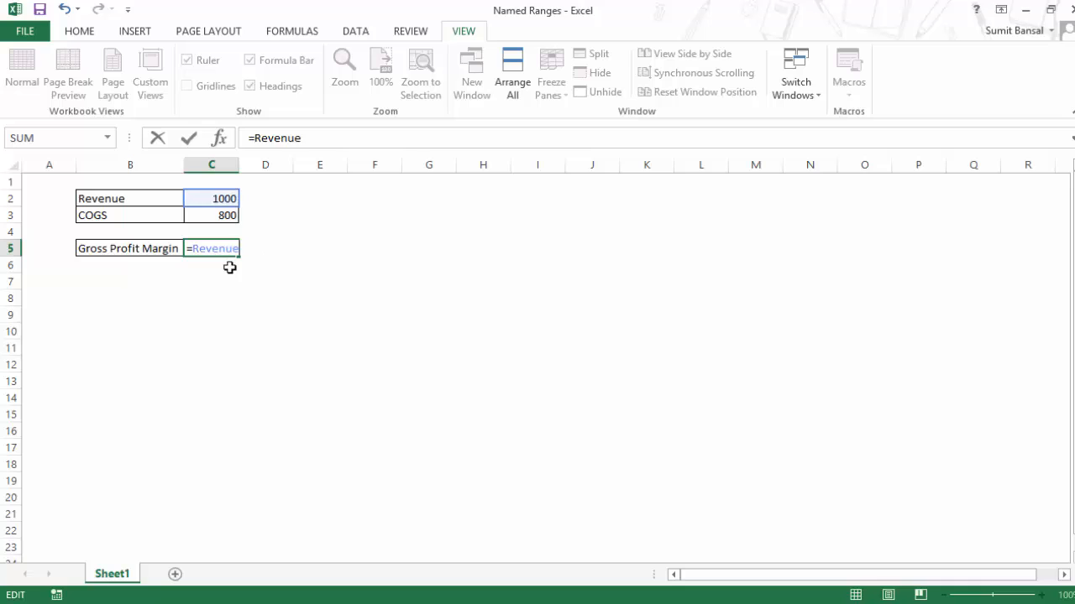
Step: Subtract the named range COGS to complete the C5 formula as =Revenue-COGS, and reselect the cell
type("-C")
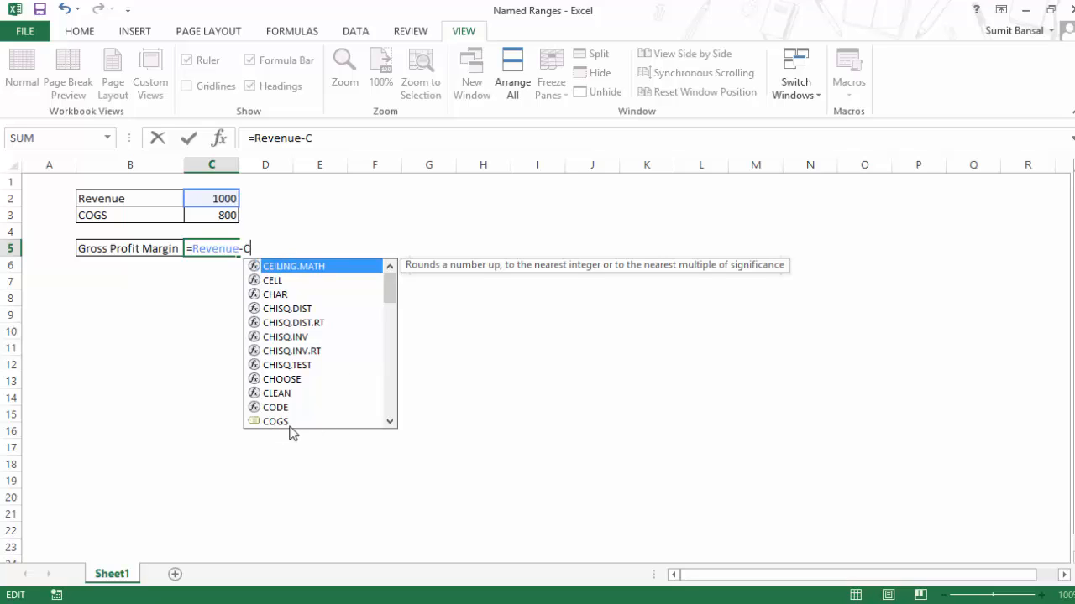
type(")")
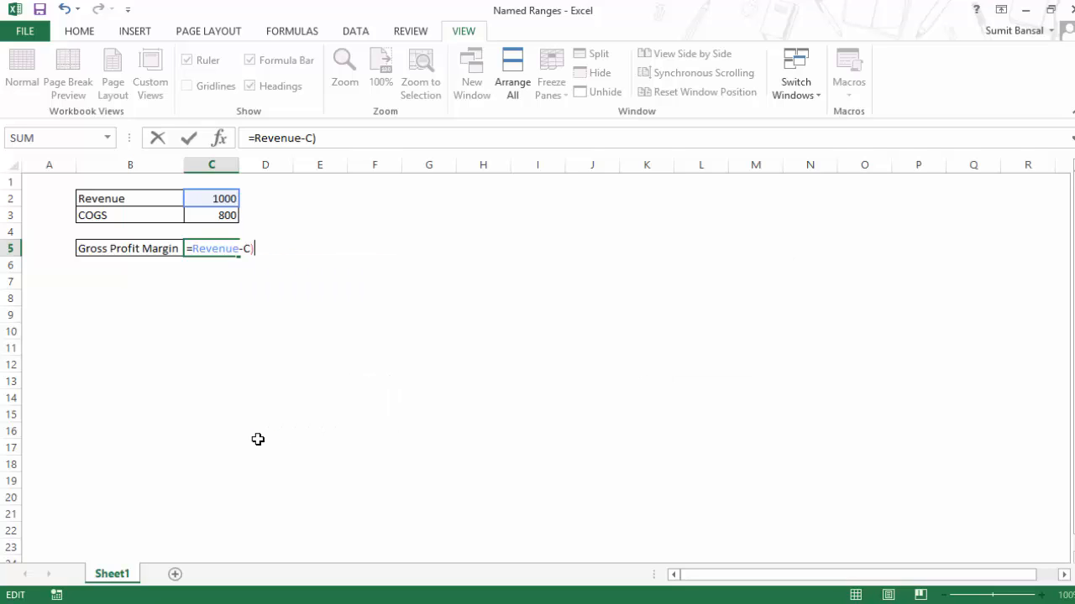
key("BackSpace")
type("O")
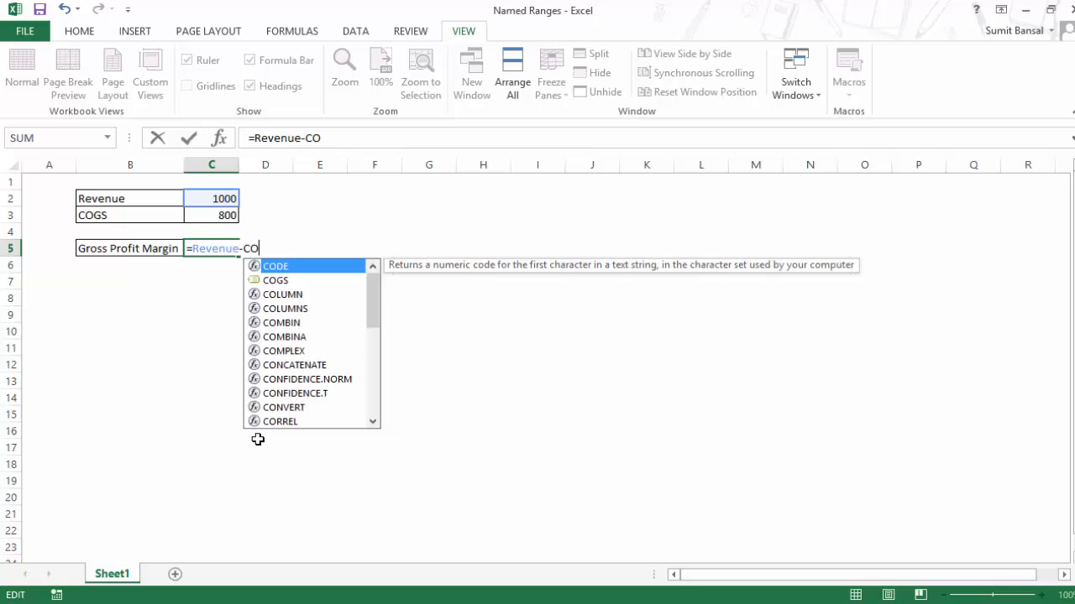
left_click(281, 286)
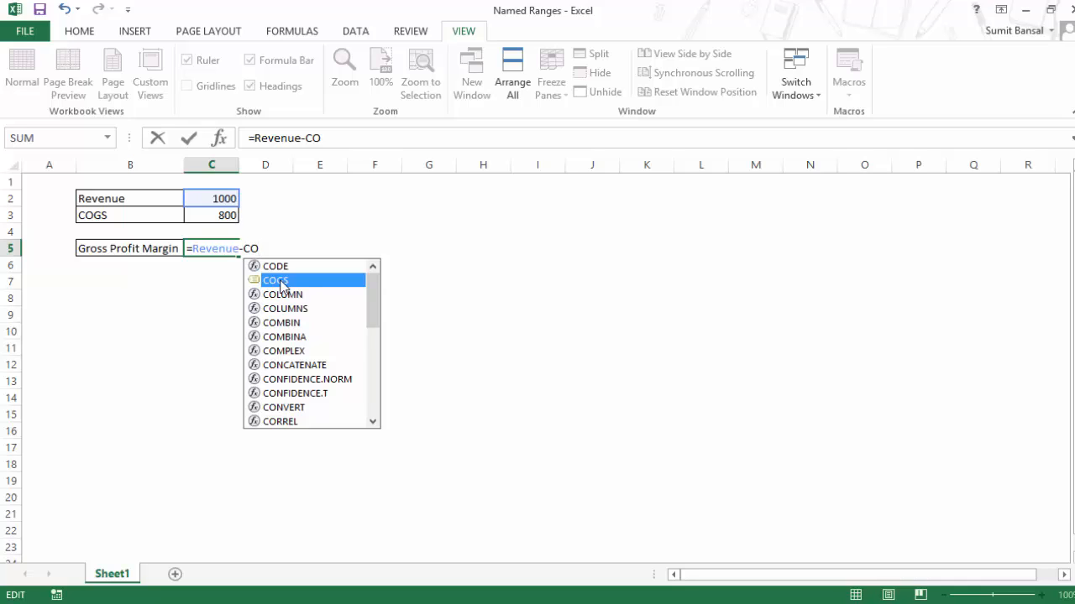
double_click(281, 281)
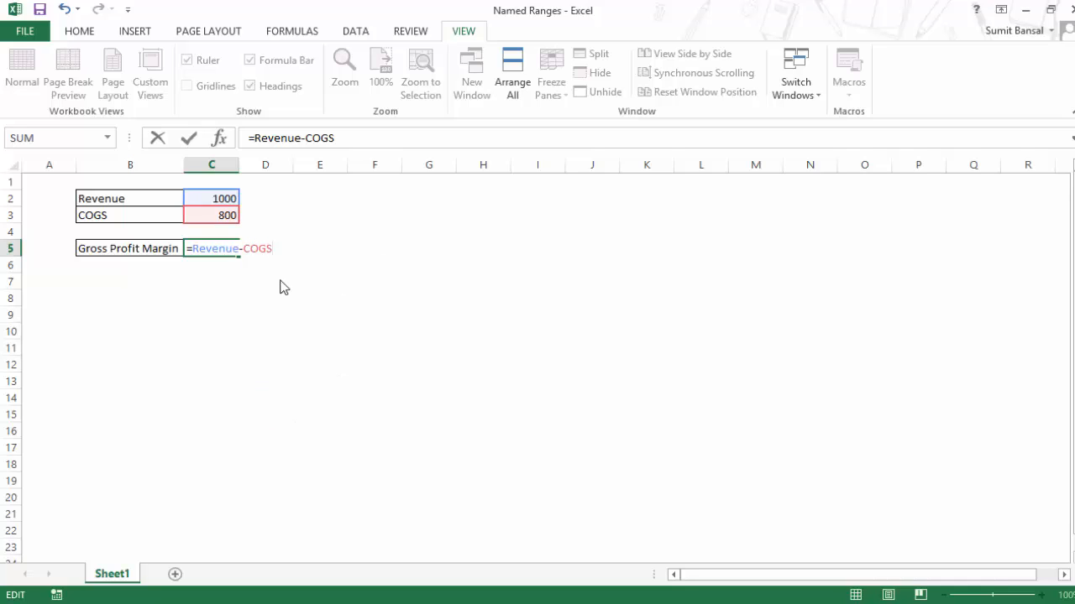
key("Return")
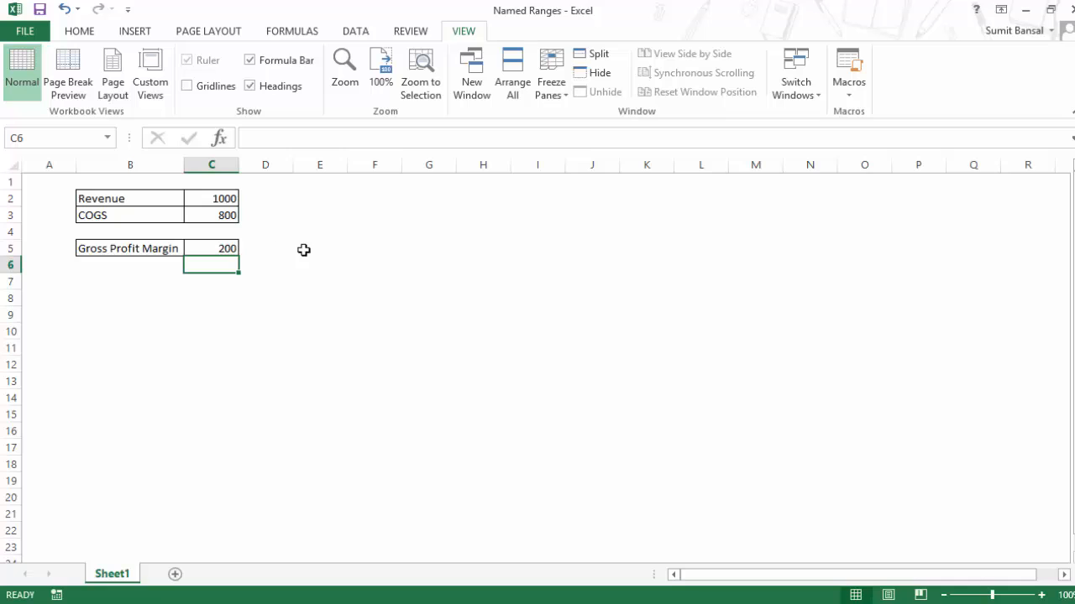
left_click(230, 249)
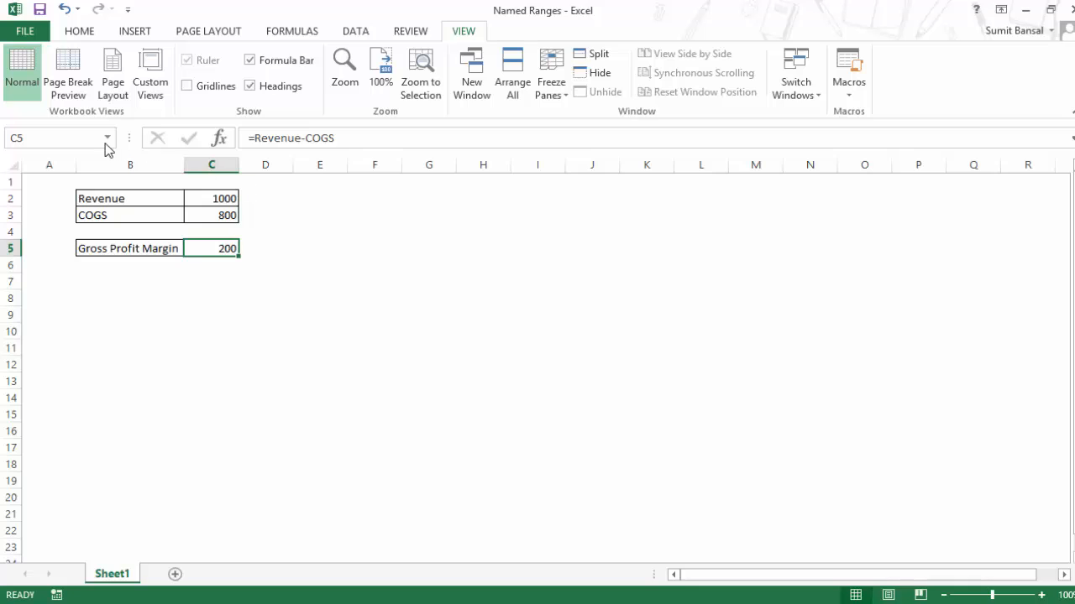
Step: Change the label in cell B2 to "Revenue 2013" and reselect the cell
left_click(79, 141)
left_click(148, 199)
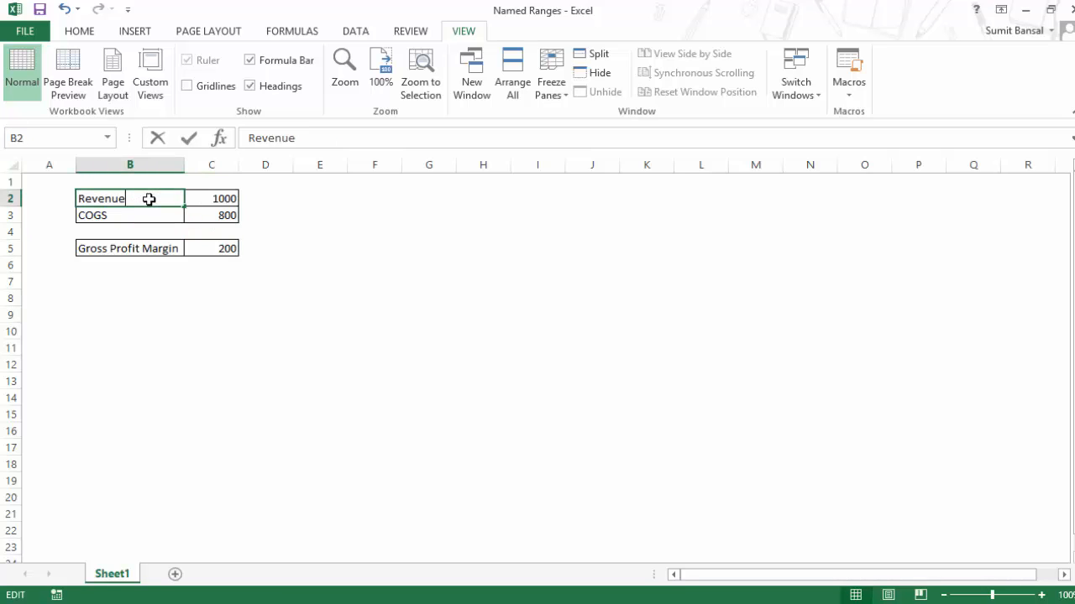
double_click(149, 199)
type("2013")
key("Return")
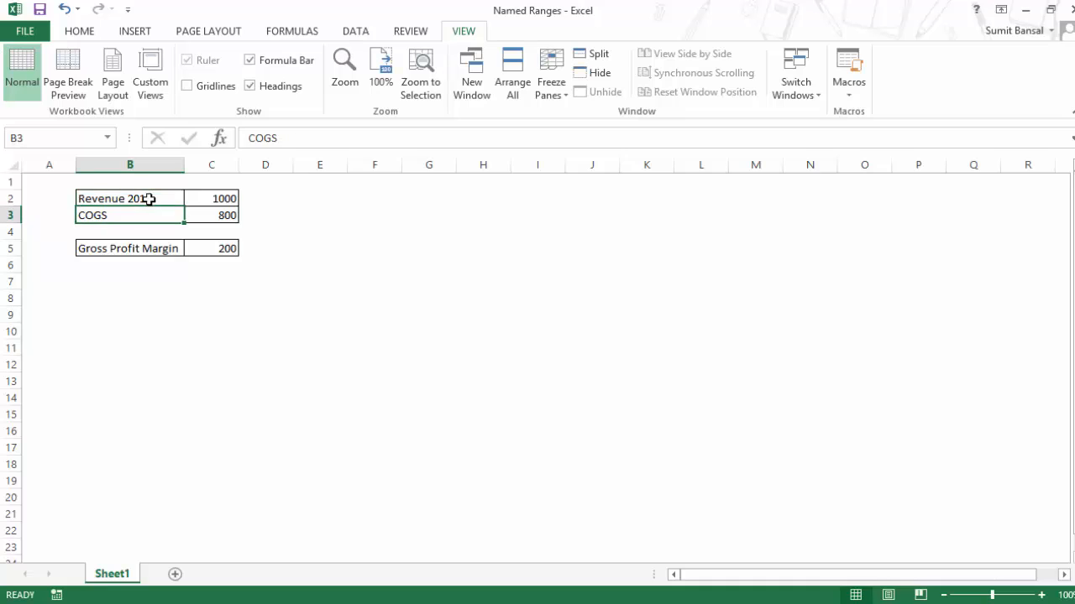
left_click(149, 199)
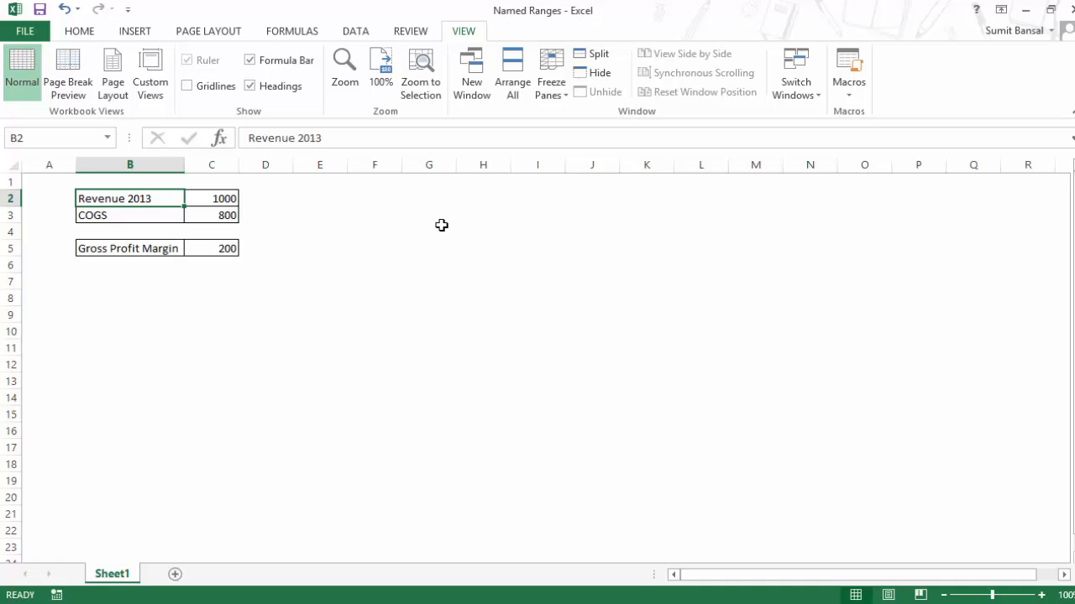
Step: Jump directly to cell A100 by its reference, and return to the first rows of the sheet
left_click(78, 140)
type("A100")
key("Return")
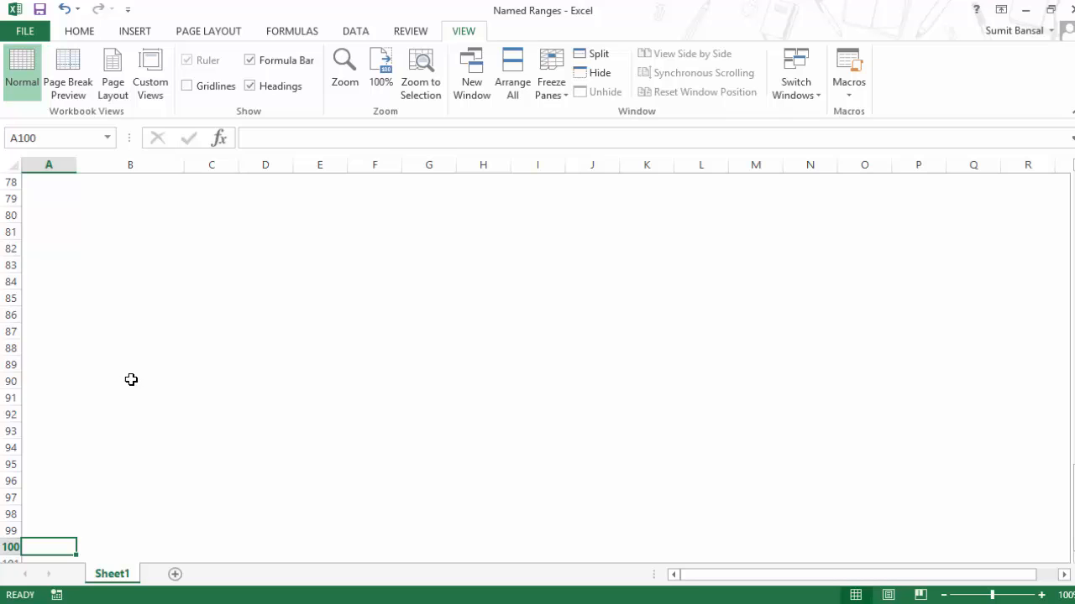
scroll(131, 380, "up", 10)
scroll(131, 379, "up", 16)
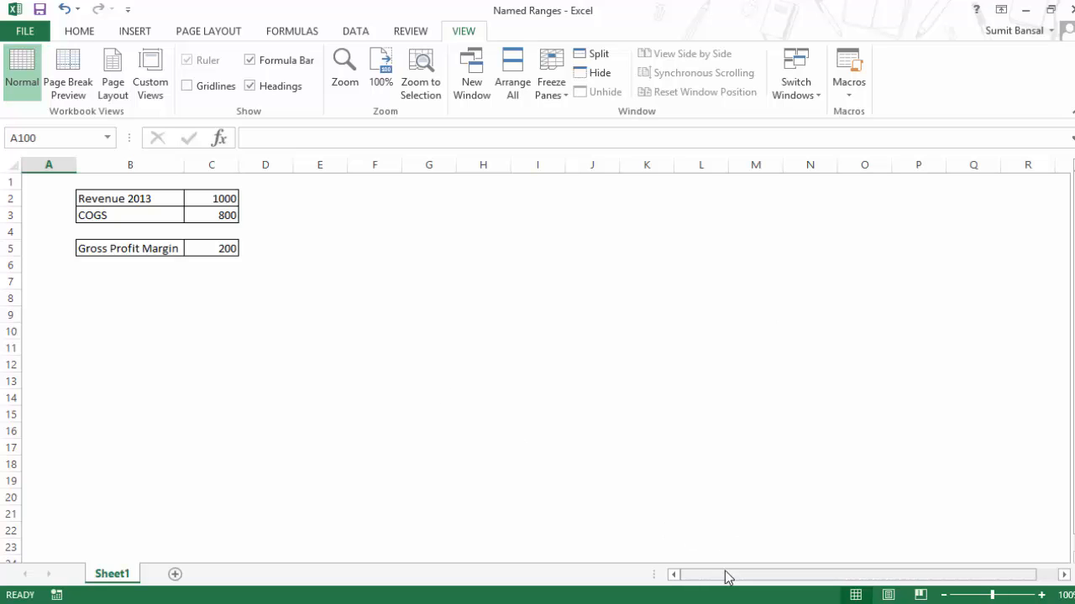
Step: Jump directly to the distant cell CAM10 by its reference, and return to the first columns
left_click_drag(1062, 576, 1062, 576)
left_click_drag(1062, 579, 1062, 579)
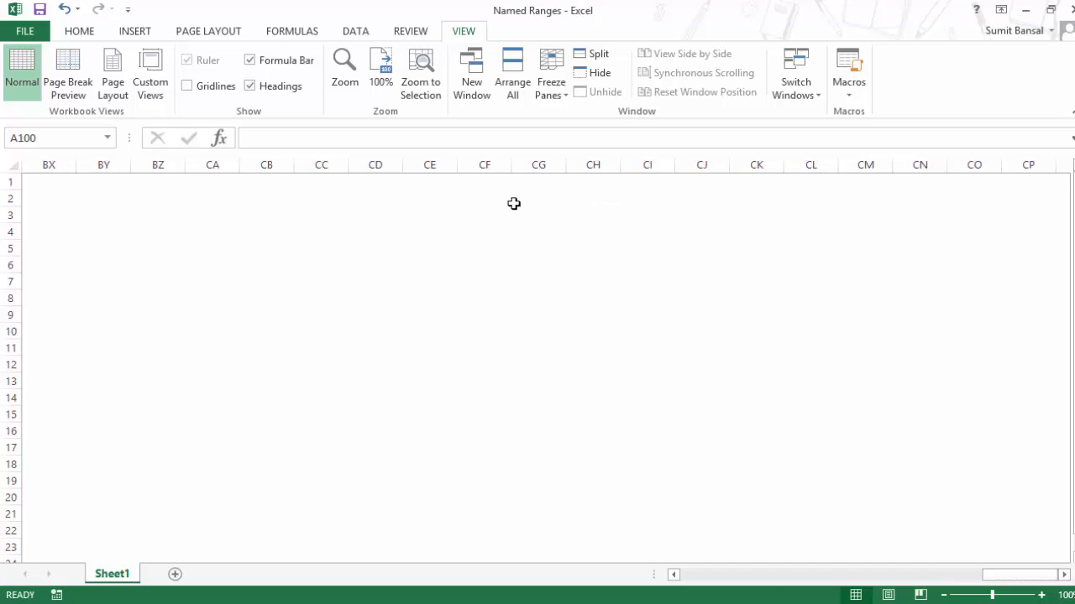
left_click(76, 144)
type("CAM10")
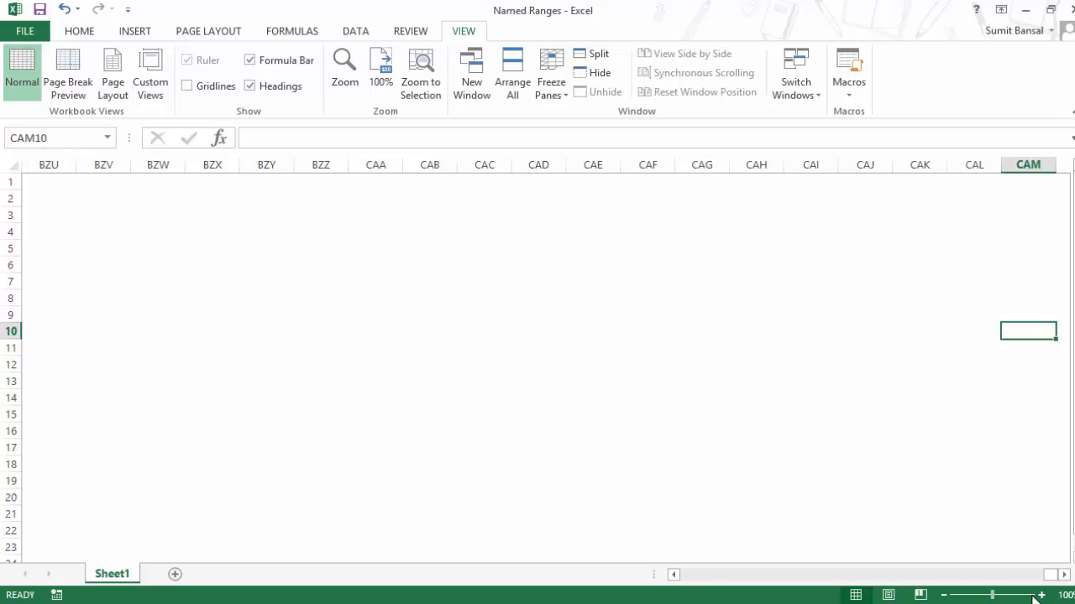
left_click_drag(1055, 581, 674, 568)
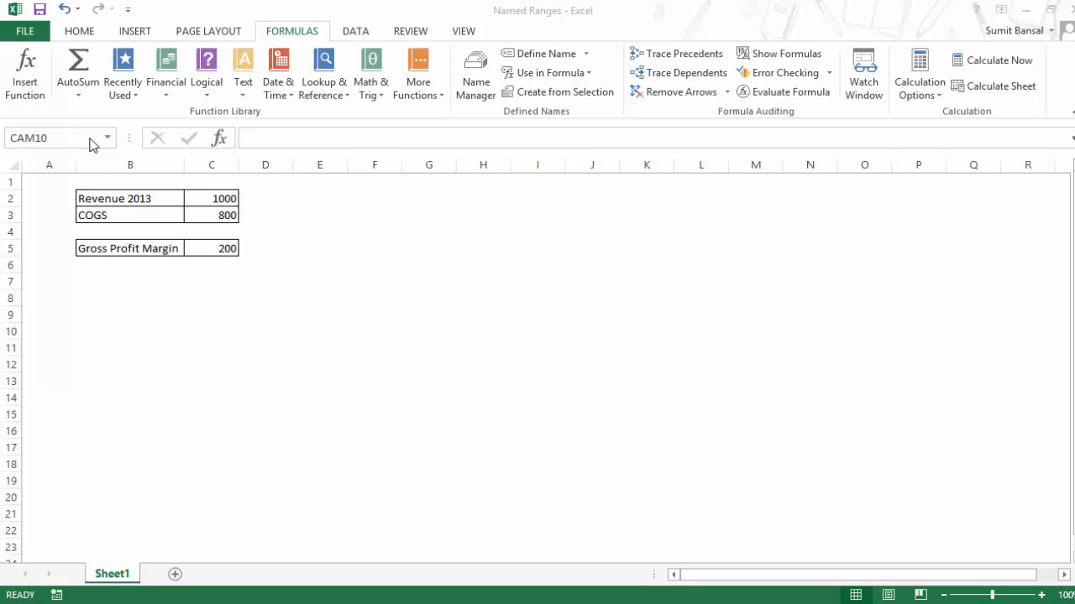
Step: Try to name the selected cell CAM10 "2013Revenue", and dismiss the resulting message
left_click(74, 137)
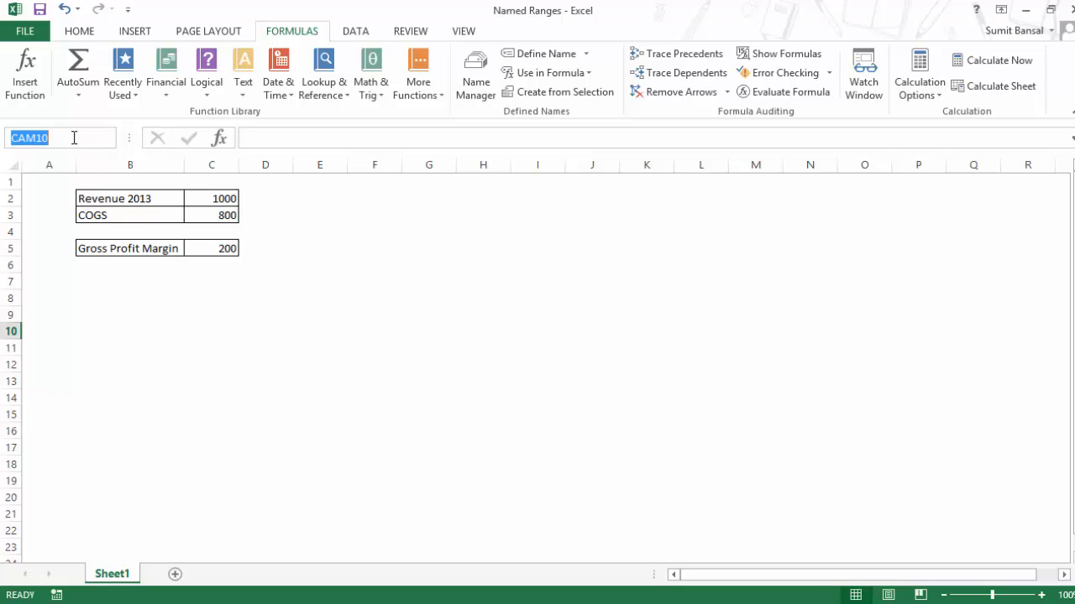
type("2013Revenue")
key("Return")
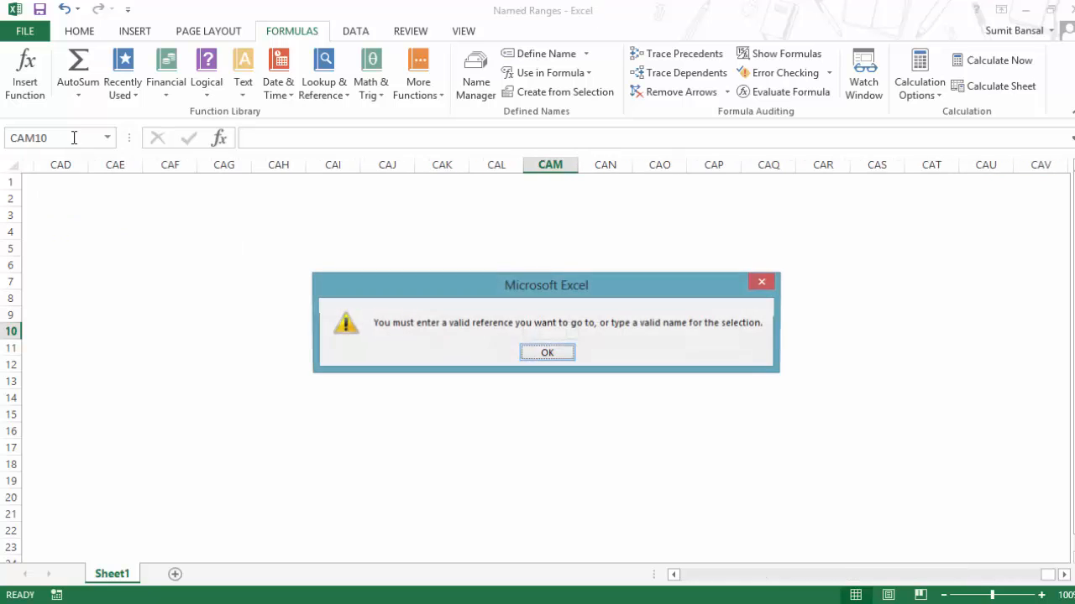
left_click(574, 353)
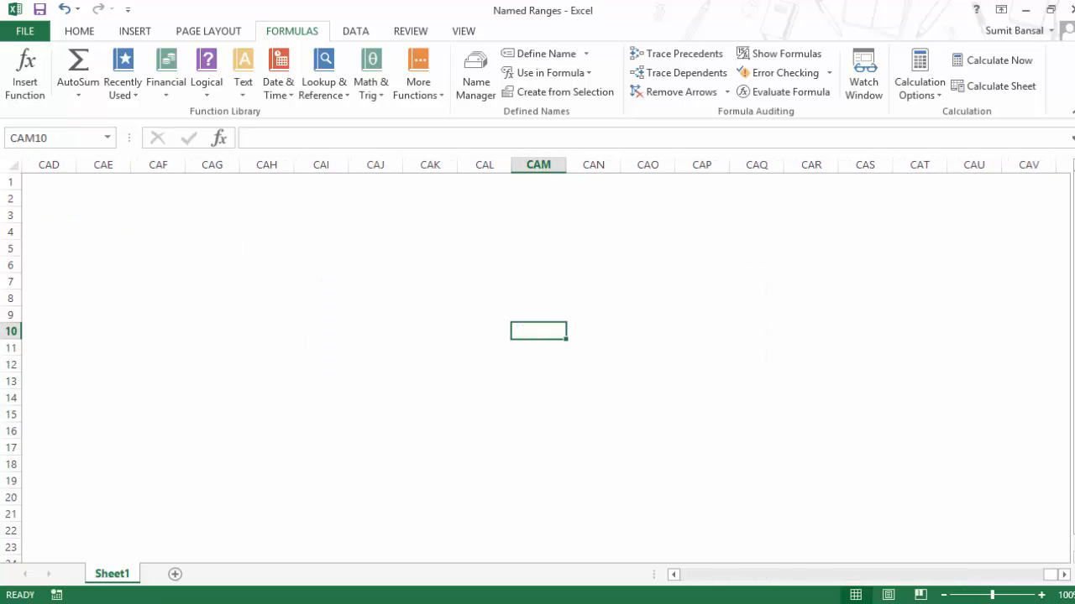
Step: Return to the beginning of the worksheet and select cell A1
left_click(673, 574)
left_click_drag(1044, 579, 677, 578)
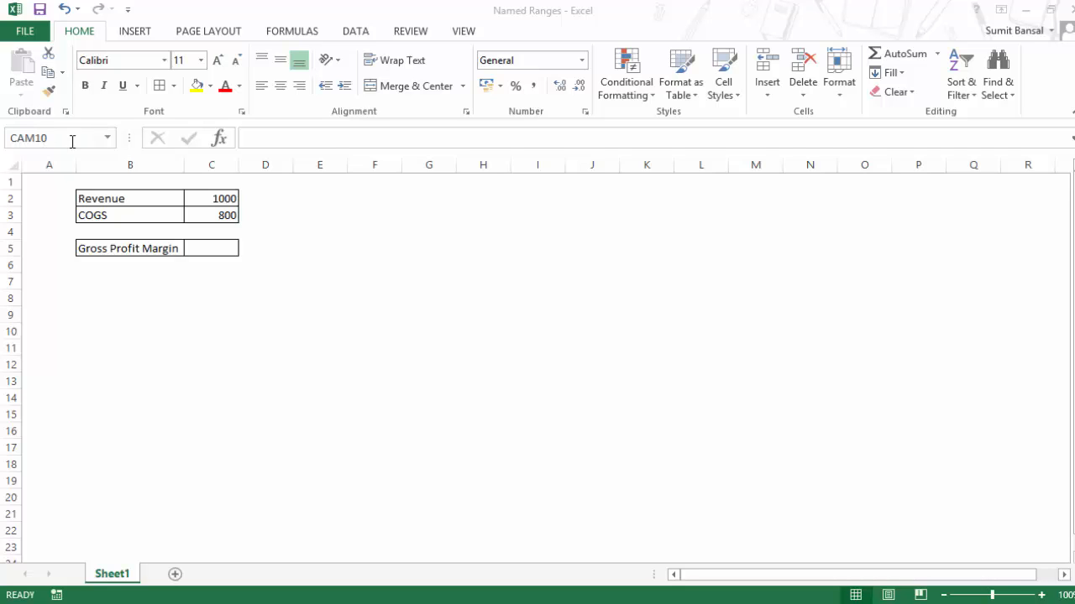
left_click(46, 180)
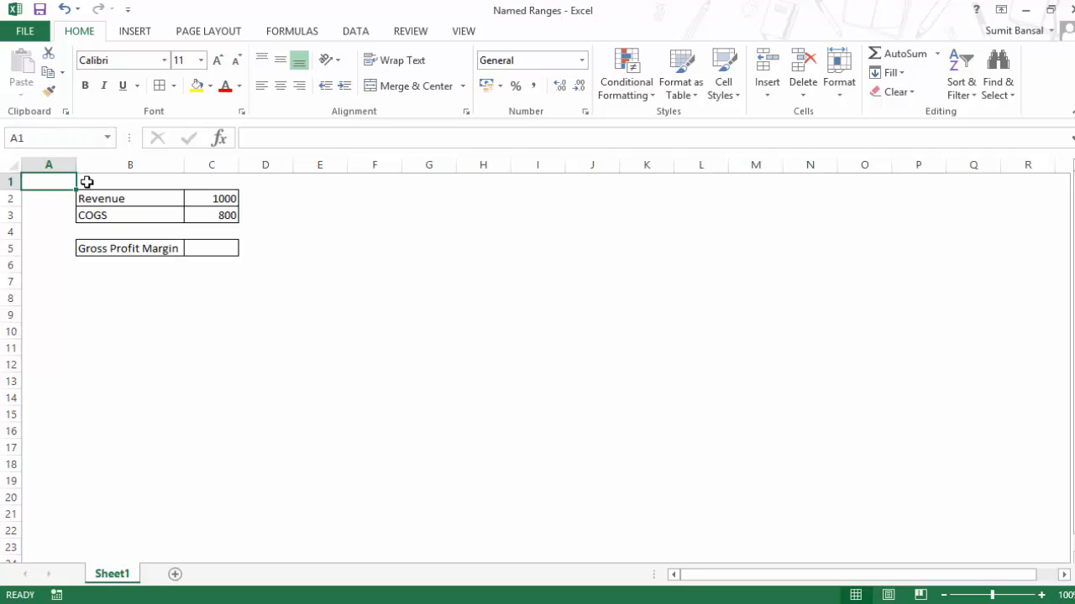
Step: Start defining a new name Interest_Rate with its scope limited to Sheet1
left_click(292, 32)
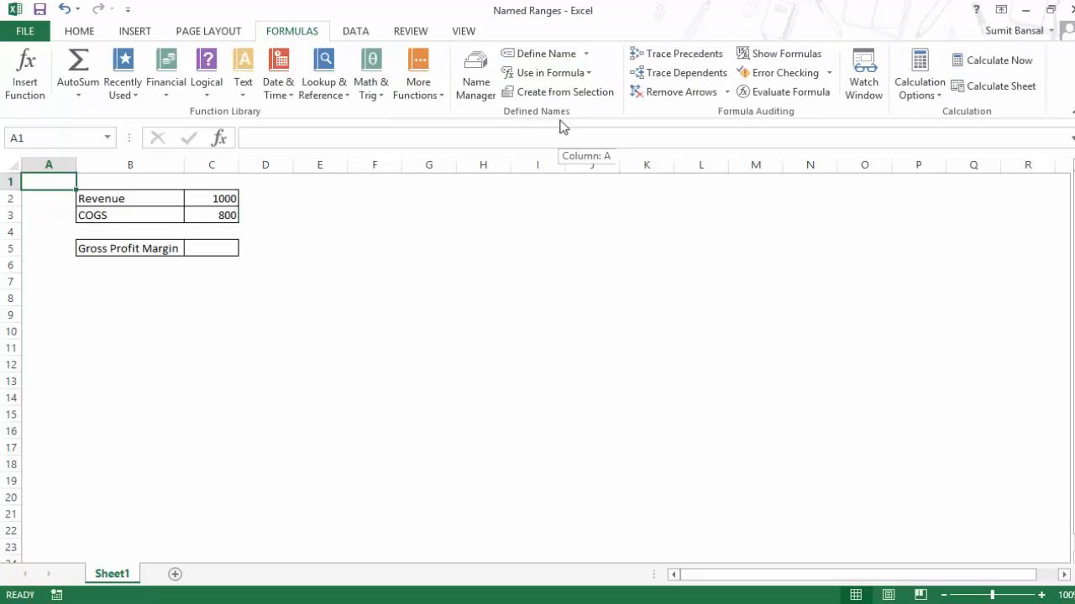
left_click(546, 54)
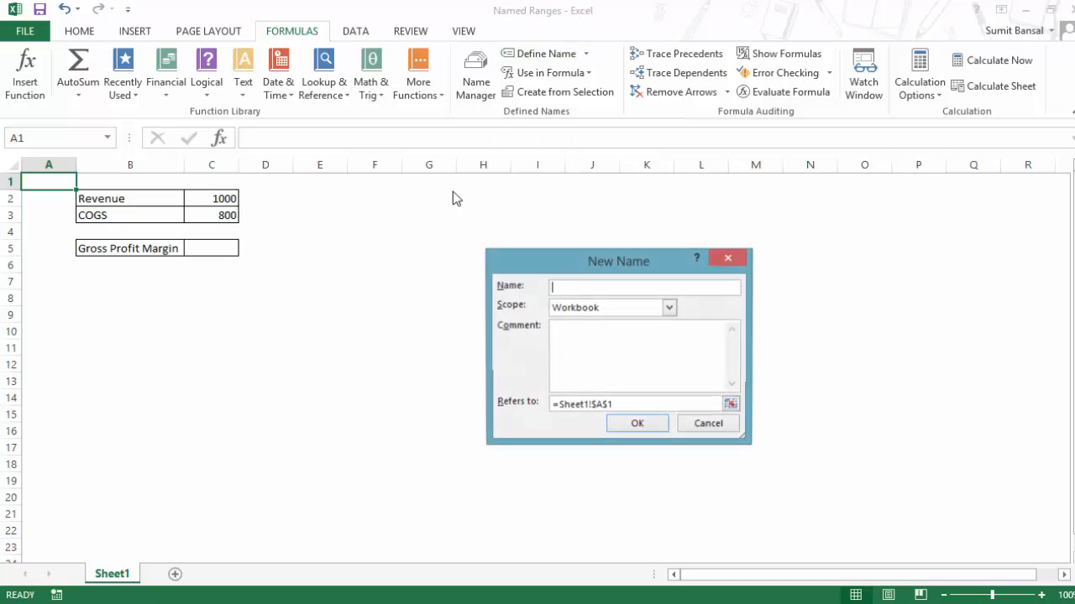
left_click_drag(555, 267, 365, 223)
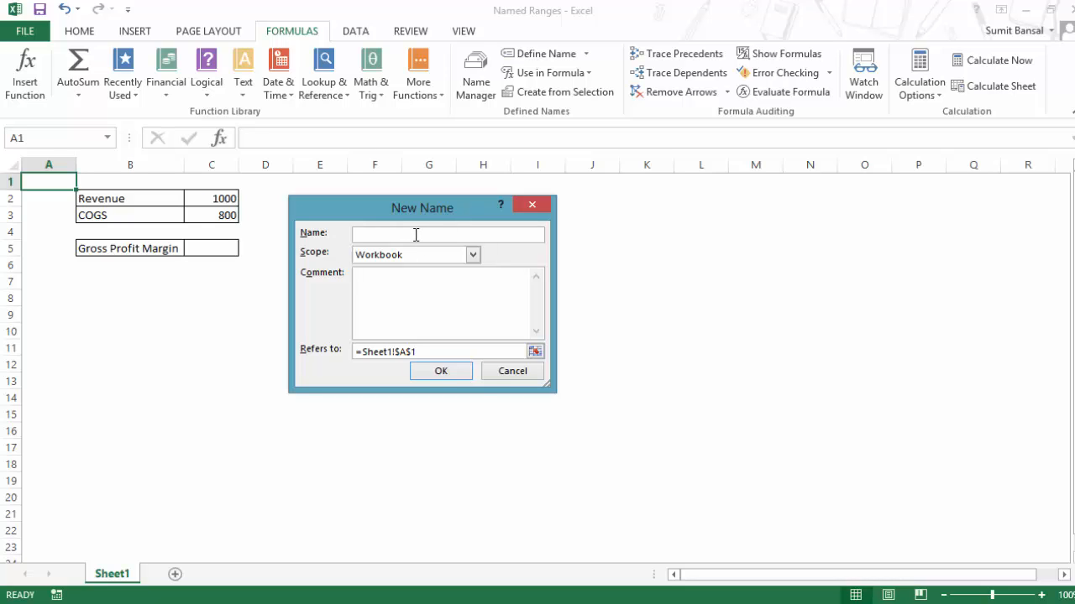
type("Interest_Rate")
left_click(473, 256)
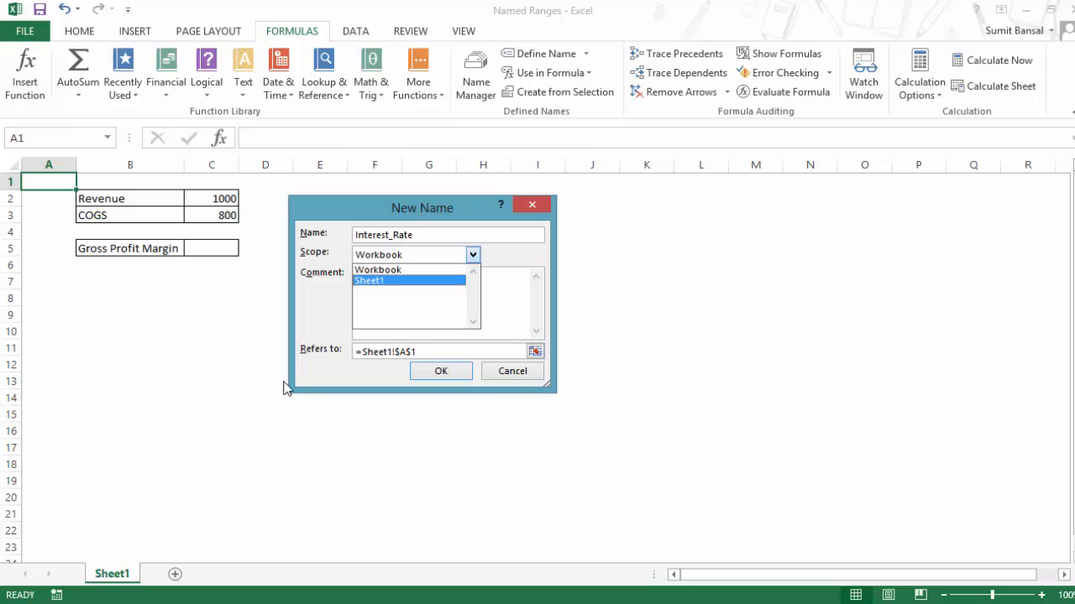
left_click(439, 270)
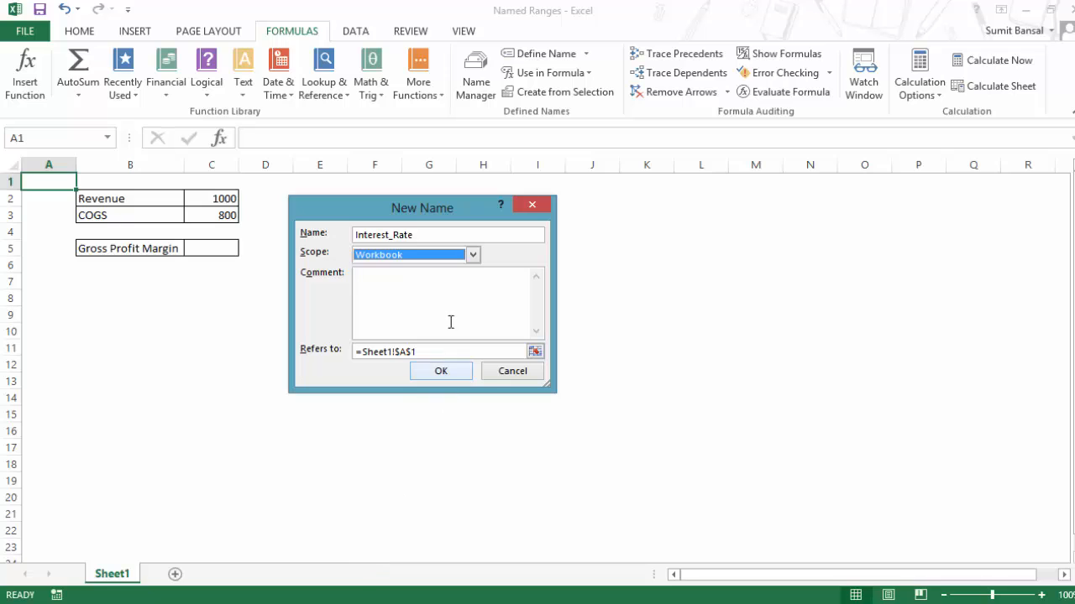
left_click(472, 255)
left_click(423, 280)
left_click(401, 296)
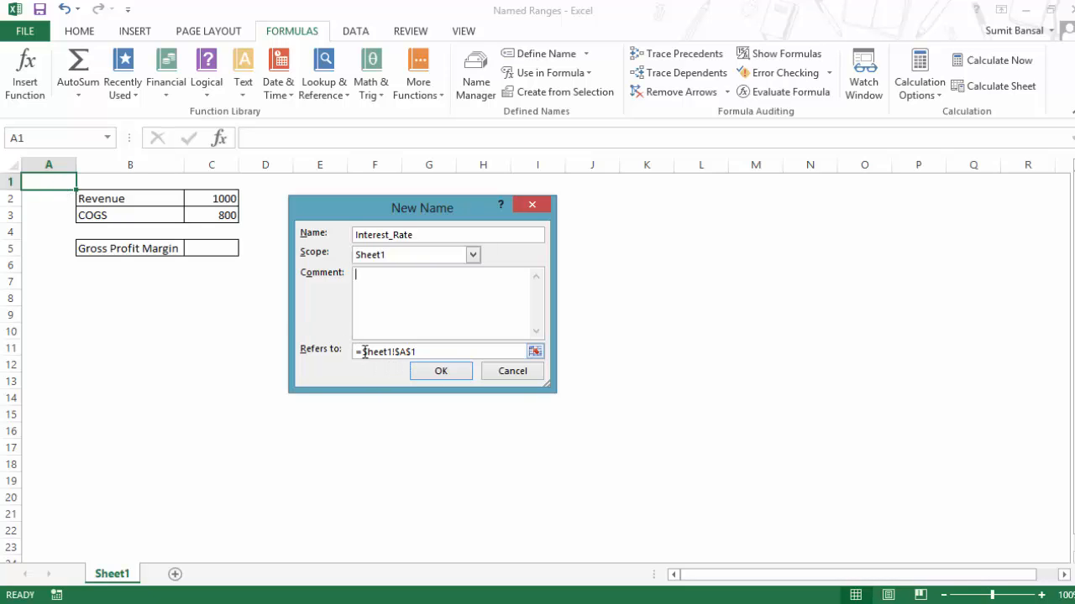
Step: Make the name Interest_Rate refer to the constant =12% instead of a cell, and create it
left_click(450, 351)
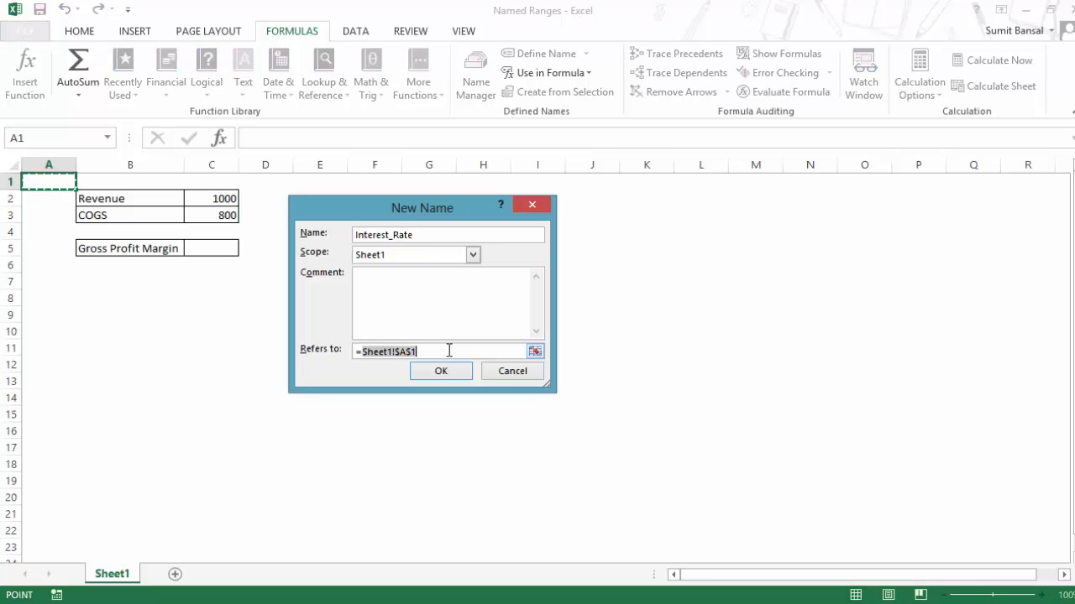
type("12%")
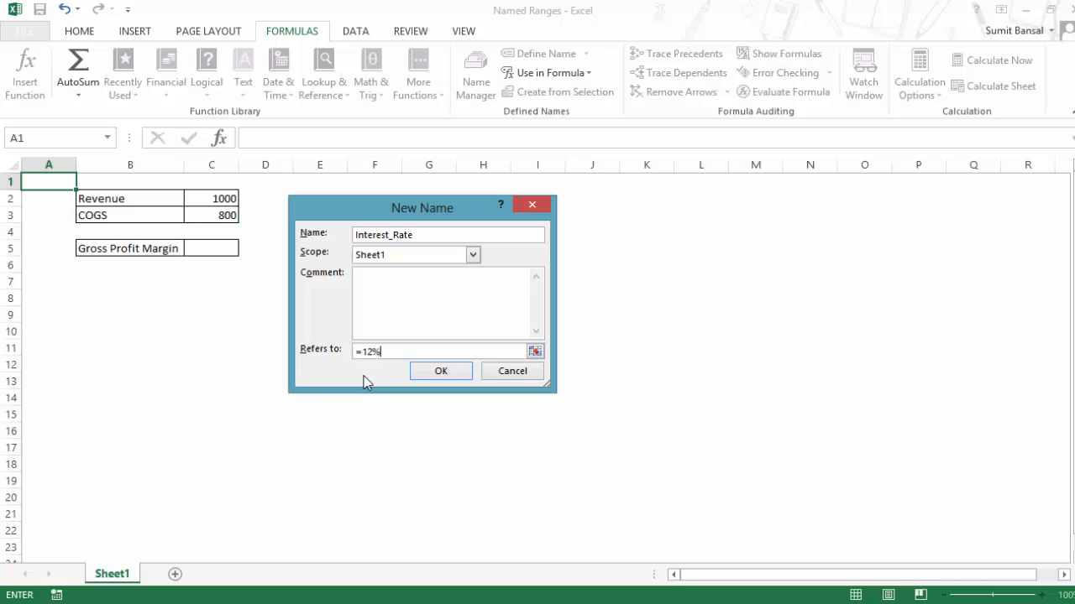
left_click_drag(436, 216, 509, 210)
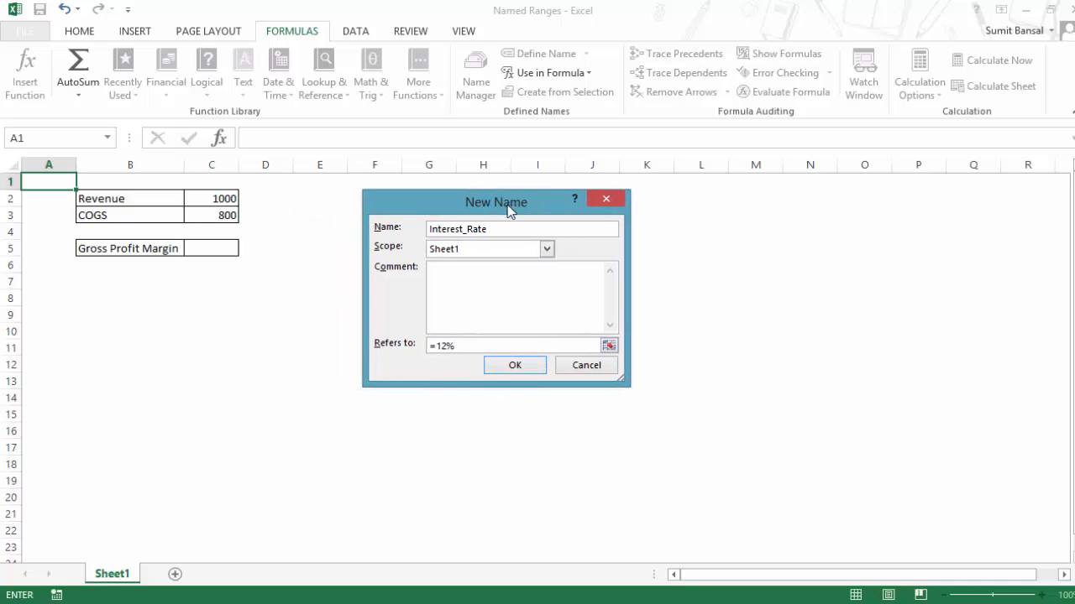
left_click(525, 369)
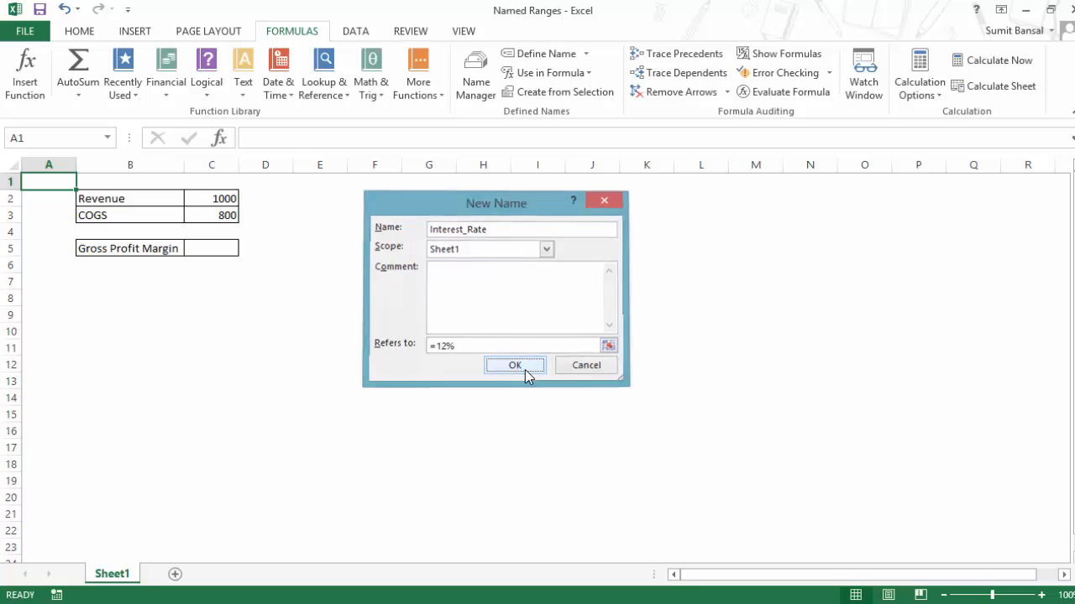
Step: Enter 1000 in cell E2 and the formula =E2*Interest_Rate in cell E3
left_click(332, 200)
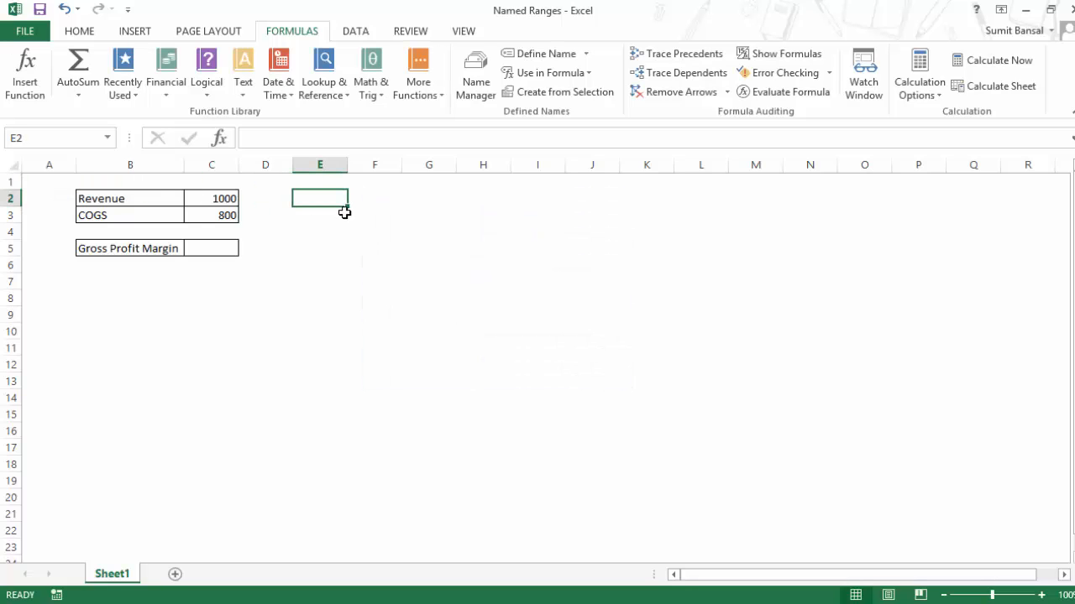
type("1000")
key("Return")
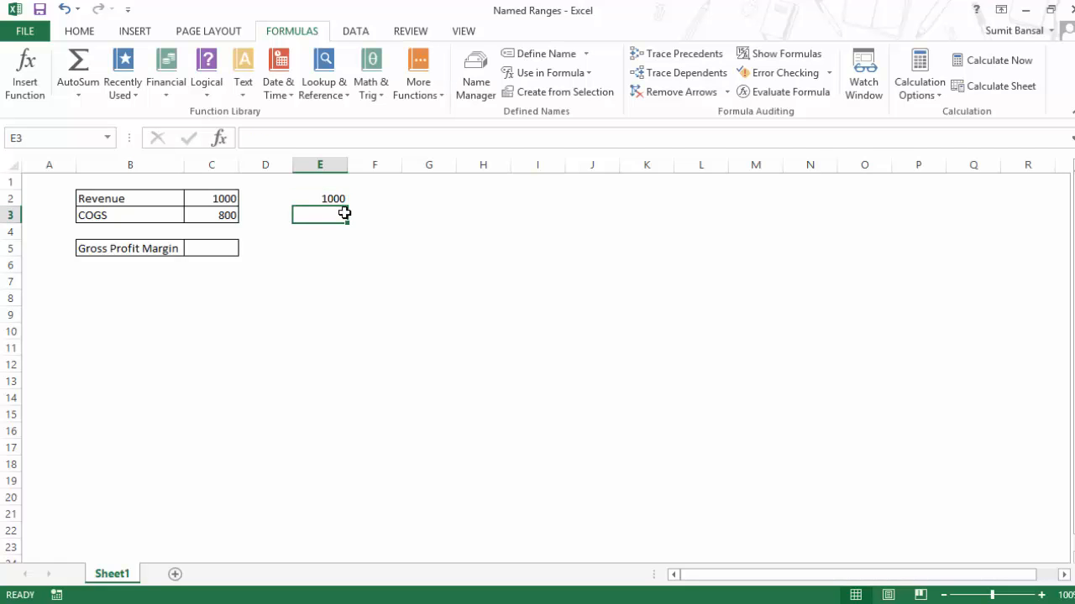
type("=")
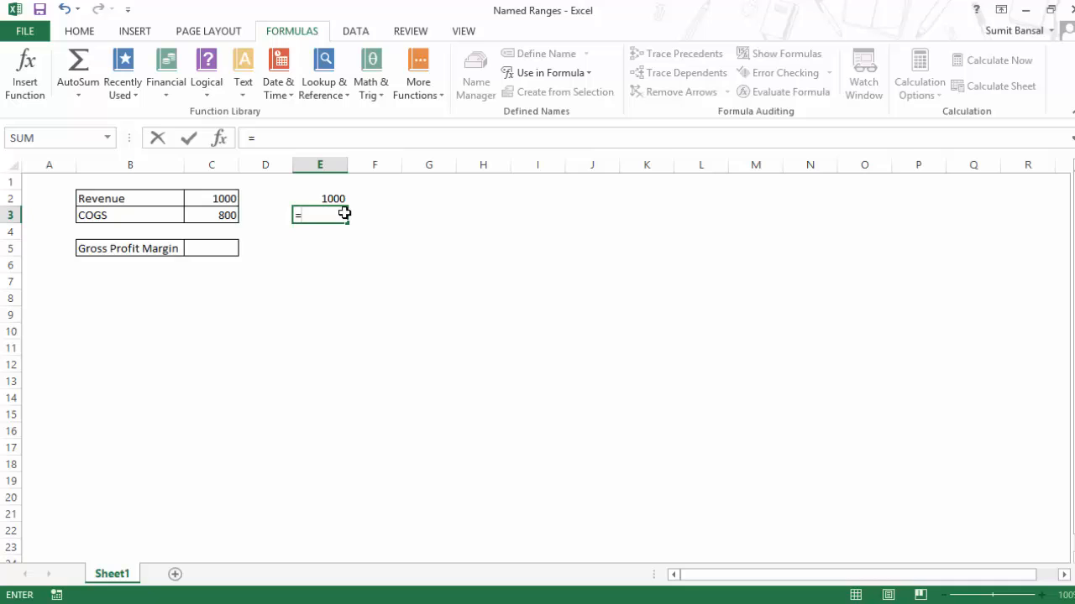
key("Up")
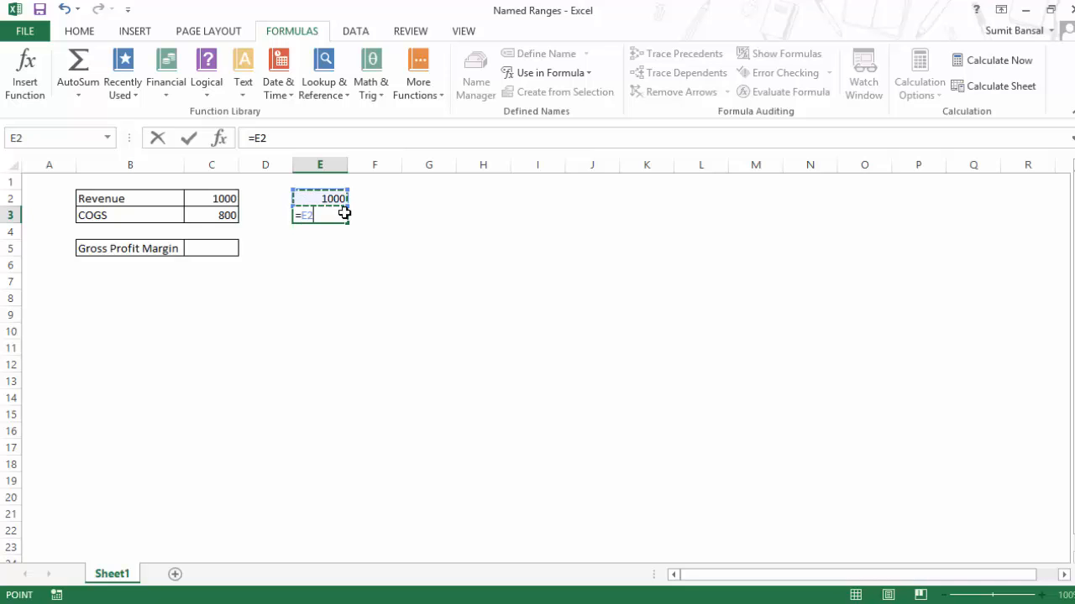
type("*intere")
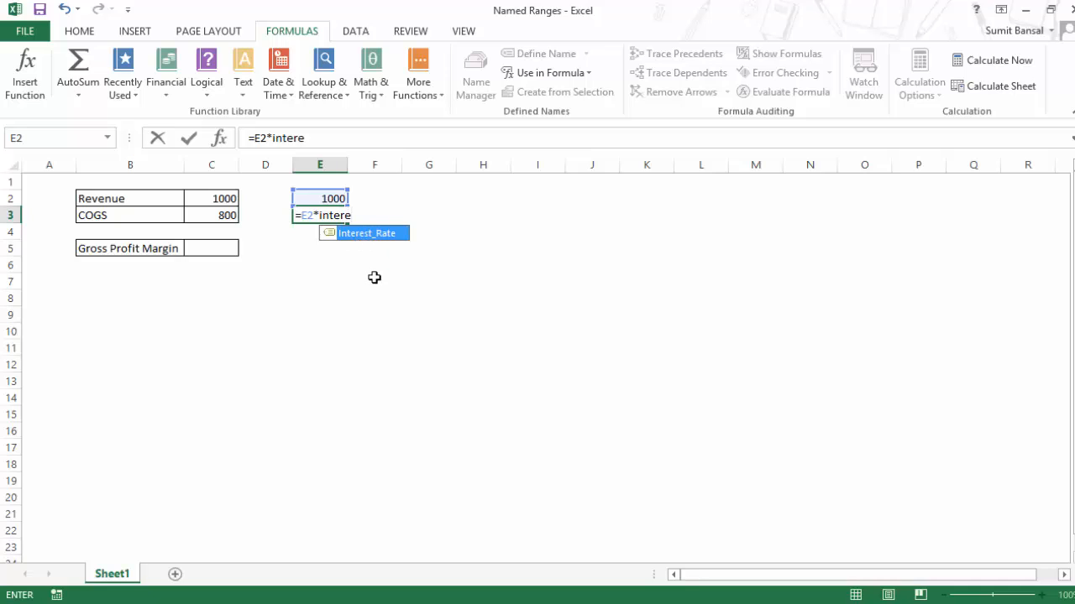
key("Tab")
key("Return")
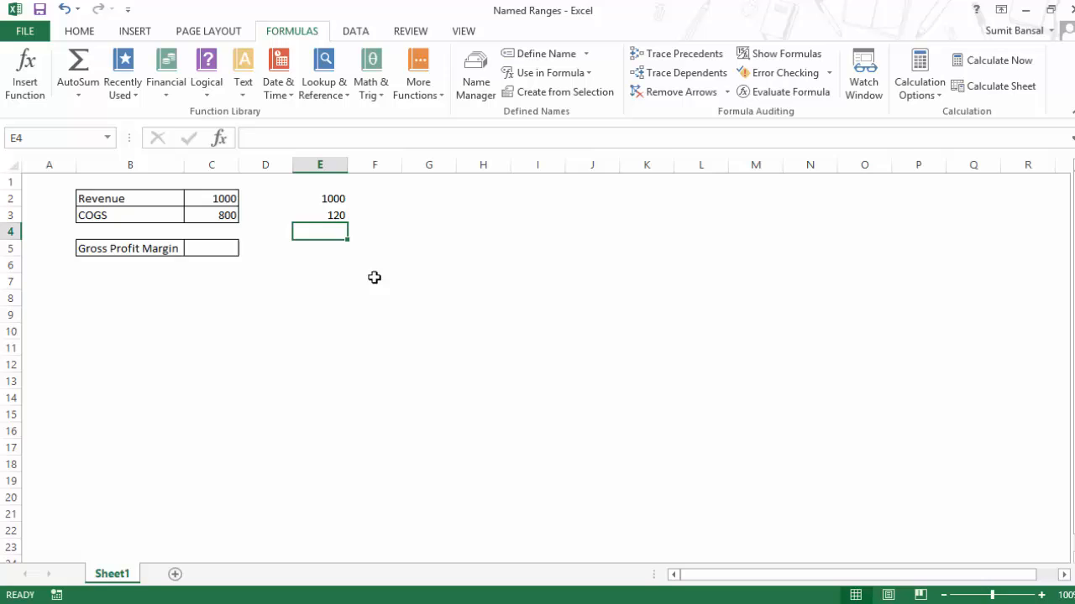
left_click(335, 214)
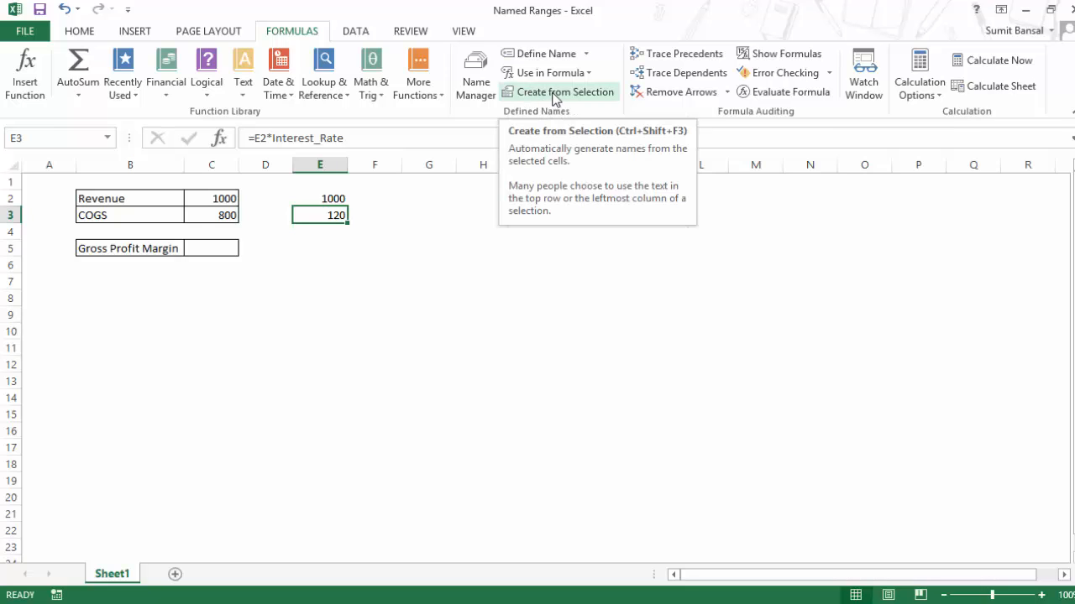
Step: Enter the heading Quarters in cell B11 with the entries Q1, Q2, Q3 and Q4 below it in B12:B15
left_click(104, 345)
type("Q")
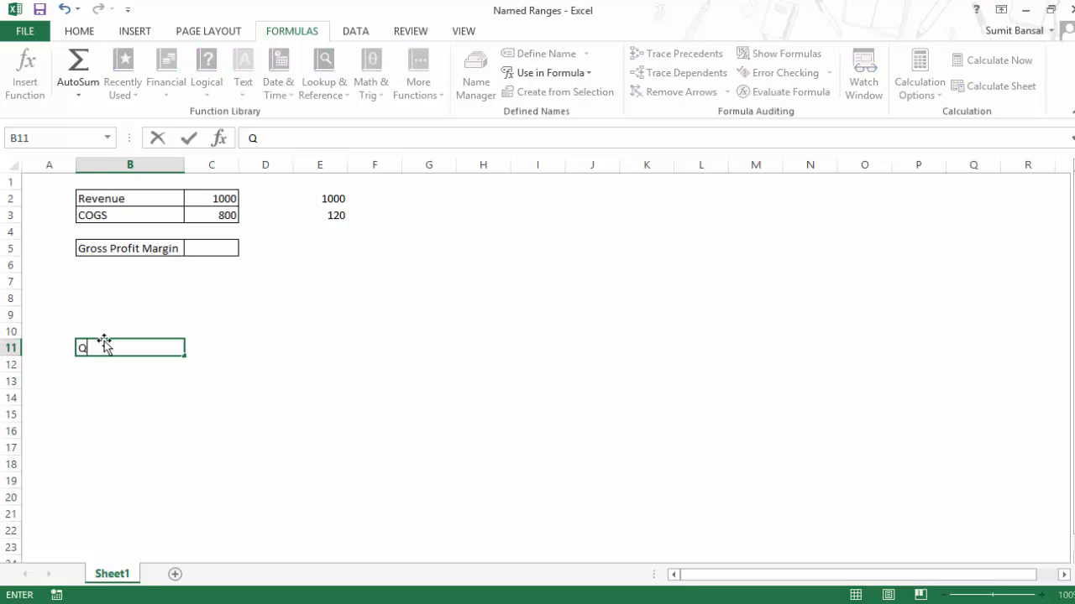
type("uarters")
key("Return")
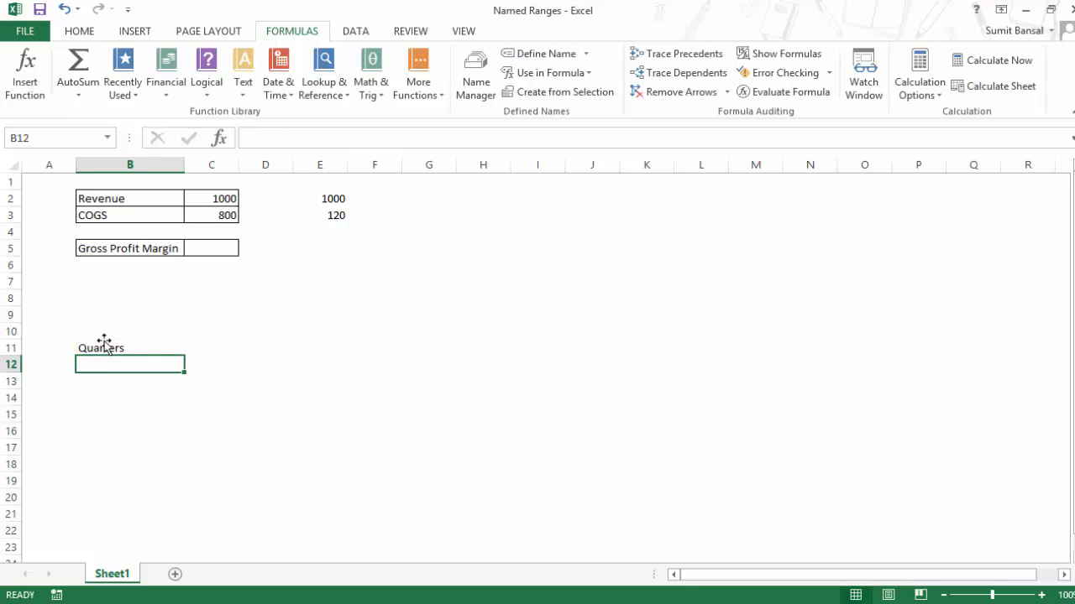
type("Q1")
key("Return")
type("Q2")
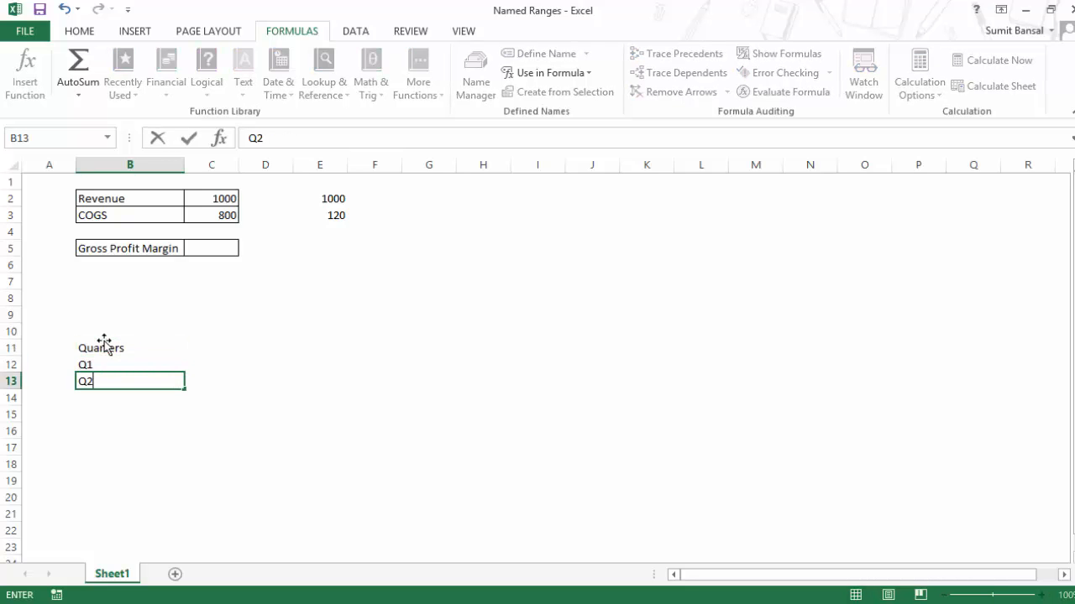
key("Return")
type("Q3")
key("Return")
type("Q4")
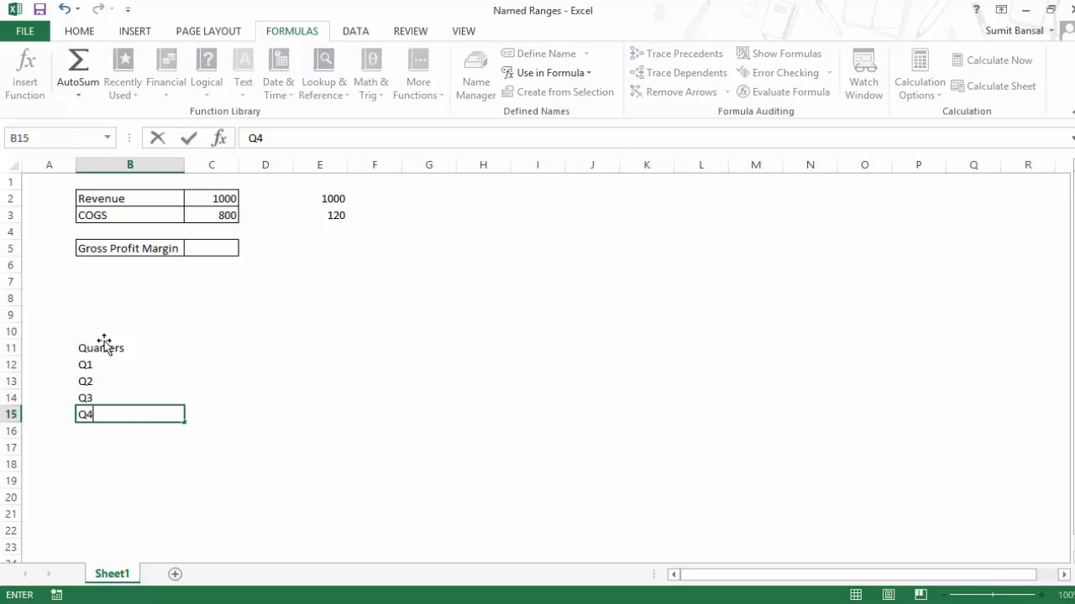
key("Return")
Step: Apply all borders to the Quarters list in B11:B15
key("Up")
key("Up")
key("Up")
key("Up")
key("Up")
key("shift+Down")
key("shift+Down")
key("shift+Down")
key("shift+Down")
key("alt")
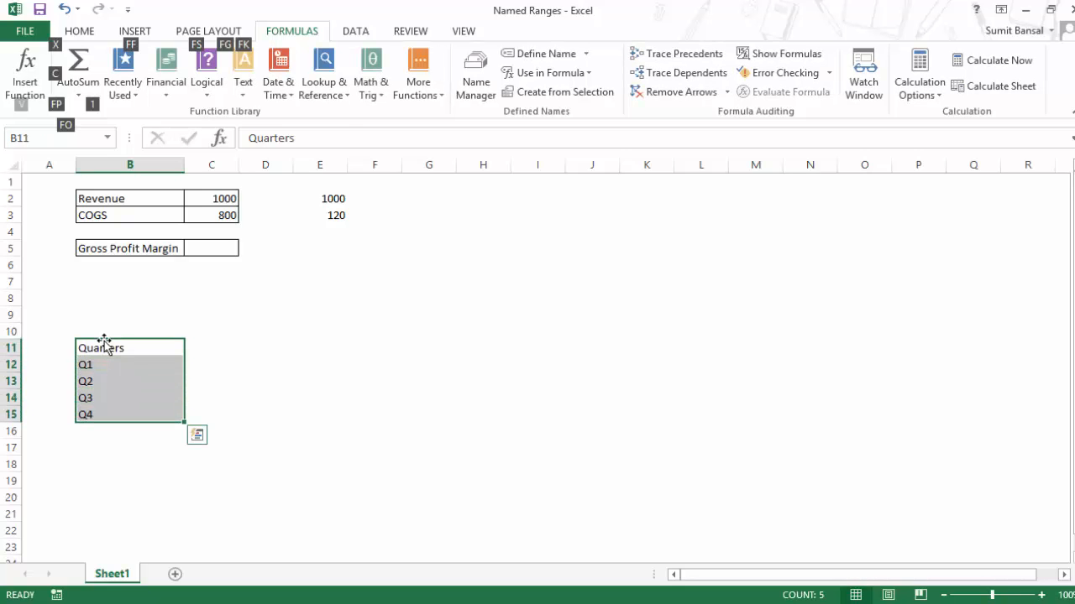
key("h")
key("b")
key("a")
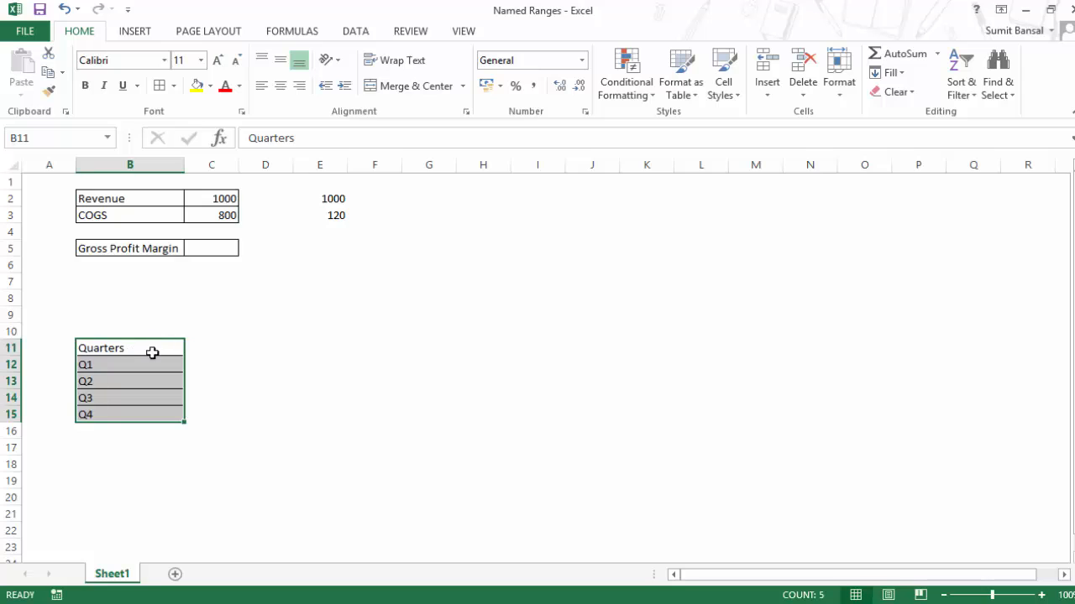
Step: Create a named range from the selection B11:B15 using its top row as the name, and go to the Quarters range
left_click_drag(134, 367, 131, 413)
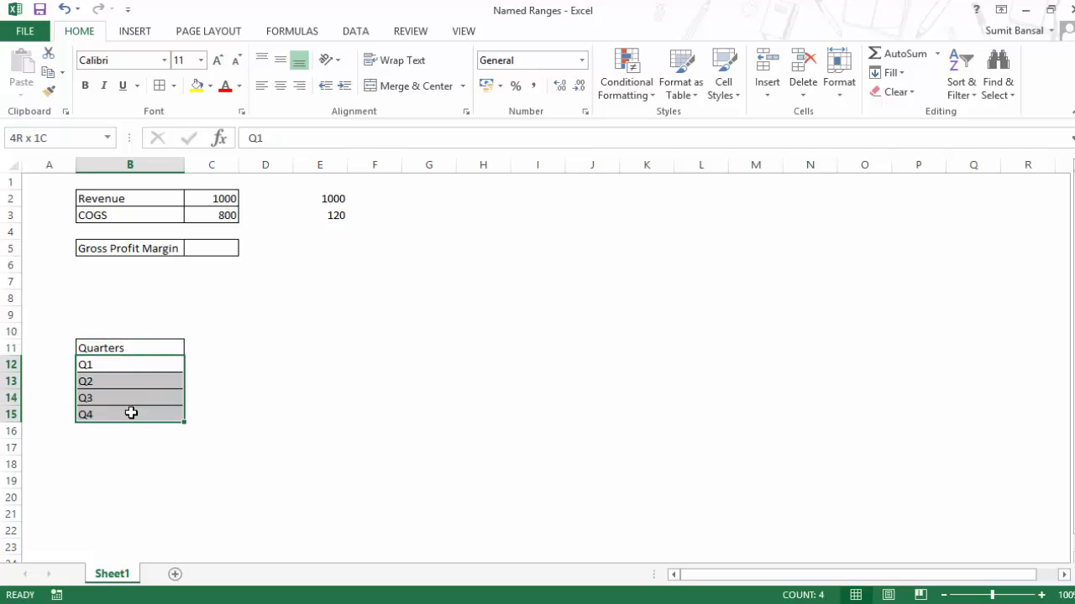
left_click(259, 392)
left_click(138, 350)
left_click_drag(139, 350, 140, 412)
left_click(298, 31)
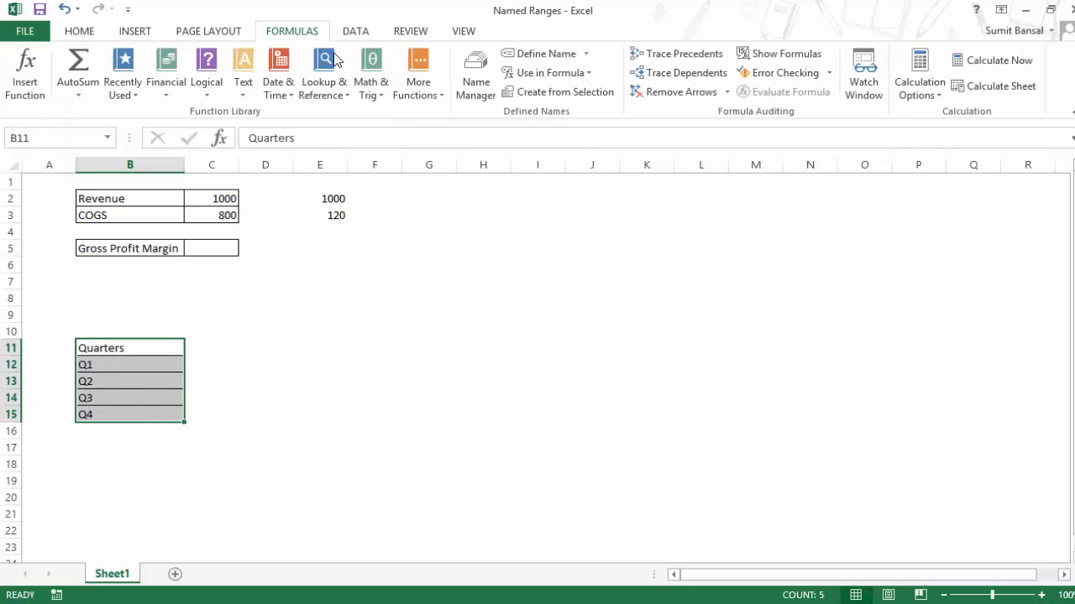
left_click(558, 93)
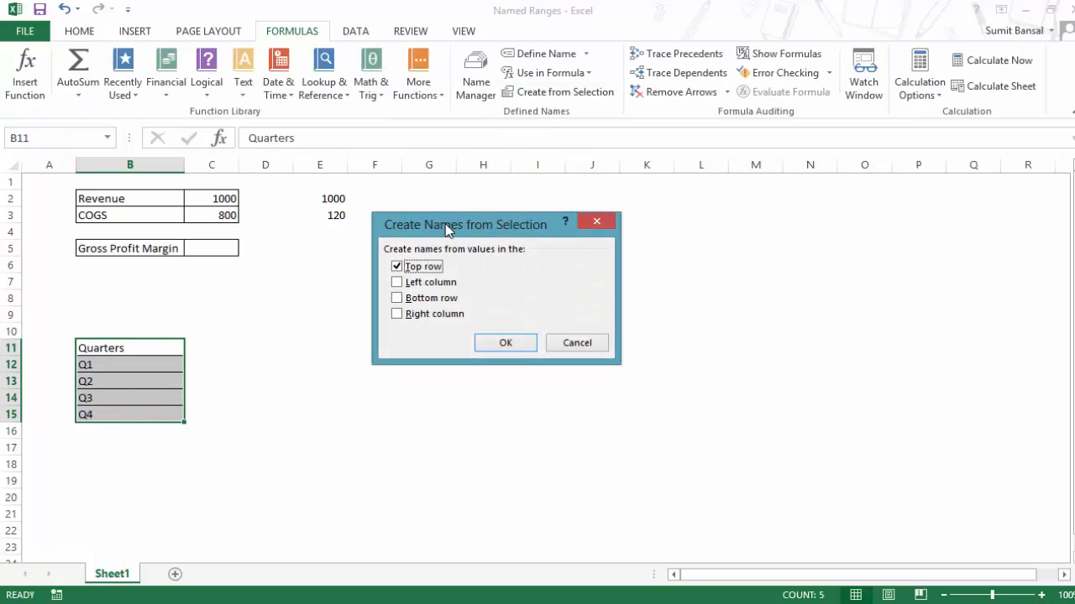
left_click_drag(443, 226, 292, 298)
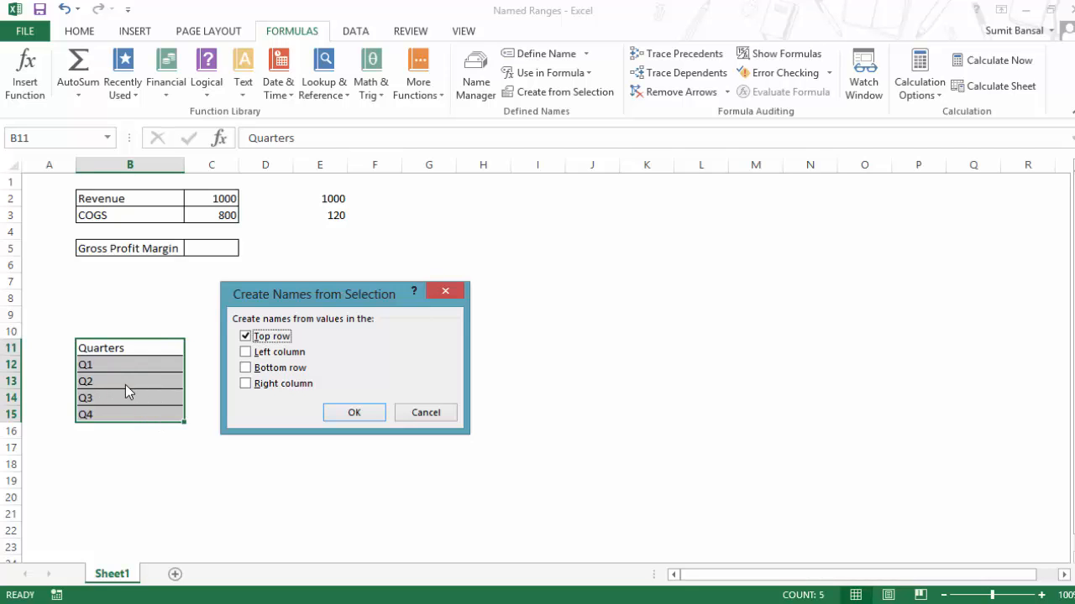
left_click(351, 413)
left_click(108, 139)
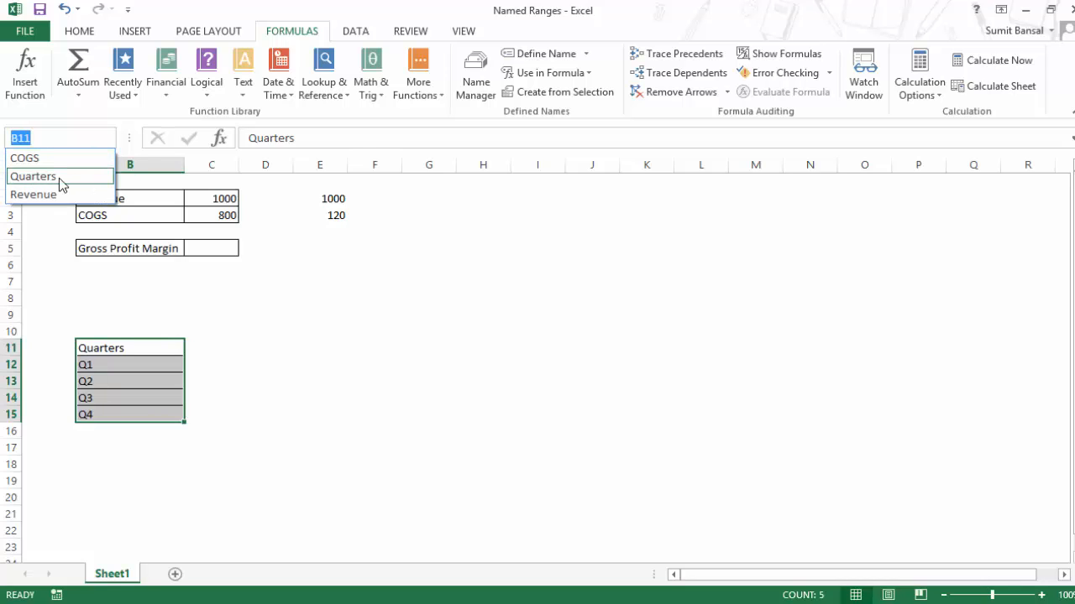
left_click(60, 178)
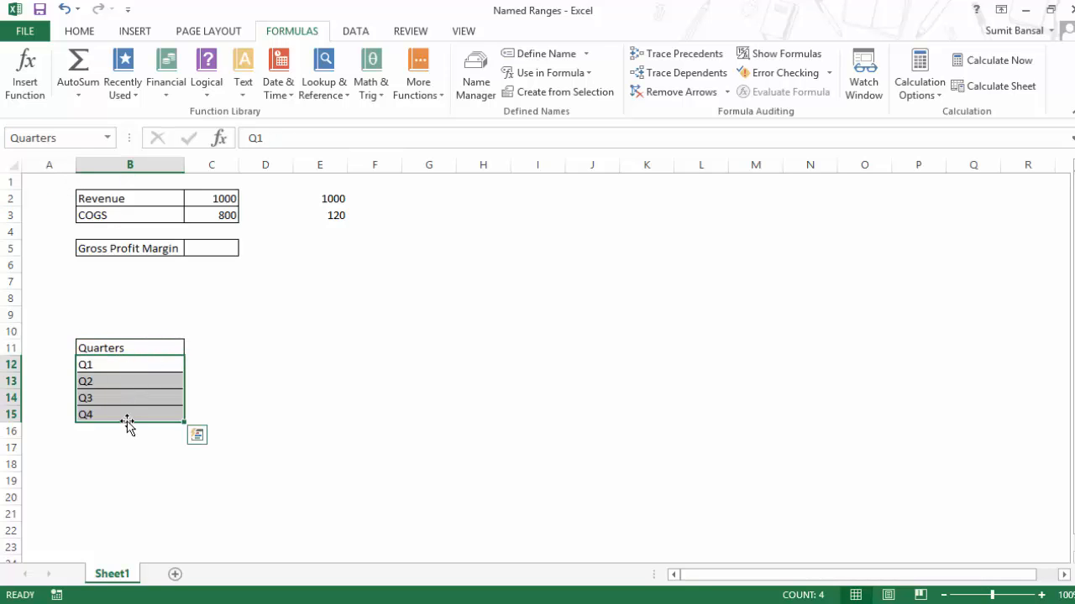
left_click(310, 336)
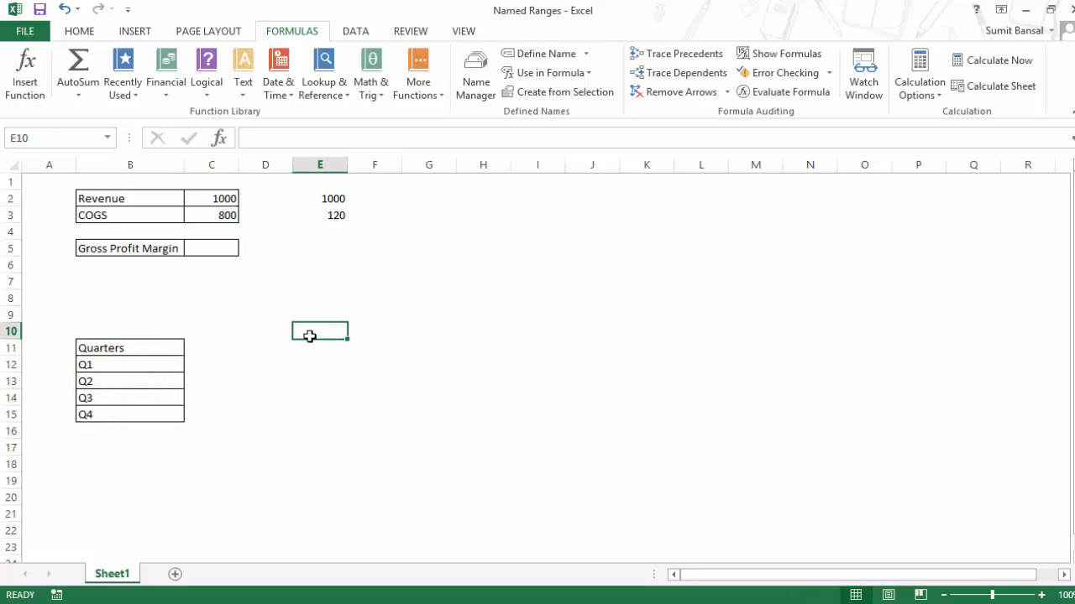
type("Sale")
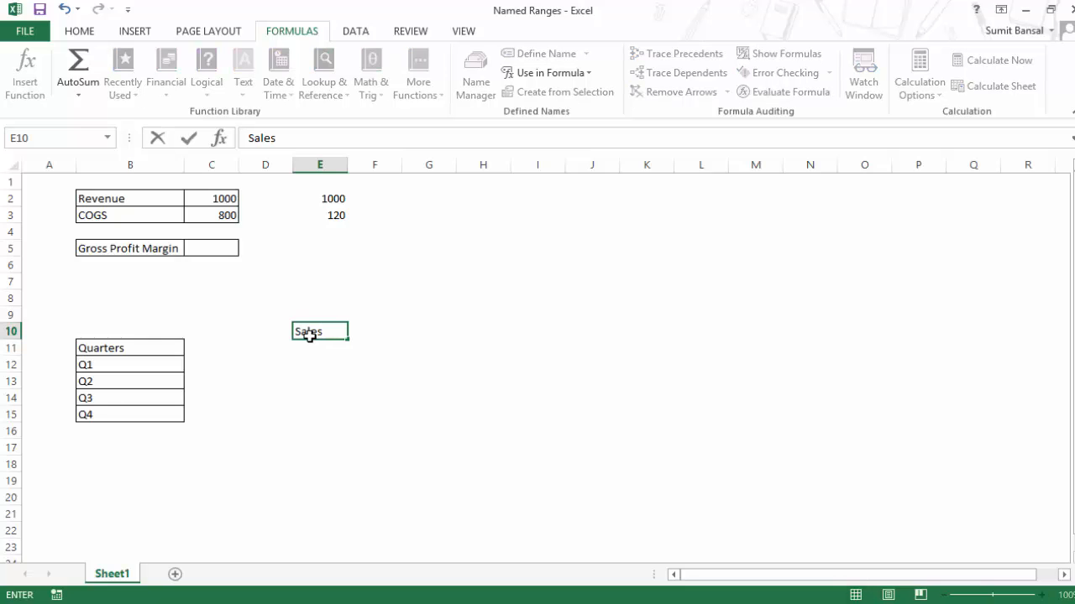
type("s")
key("BackSpace")
key("BackSpace")
key("BackSpace")
key("BackSpace")
key("BackSpace")
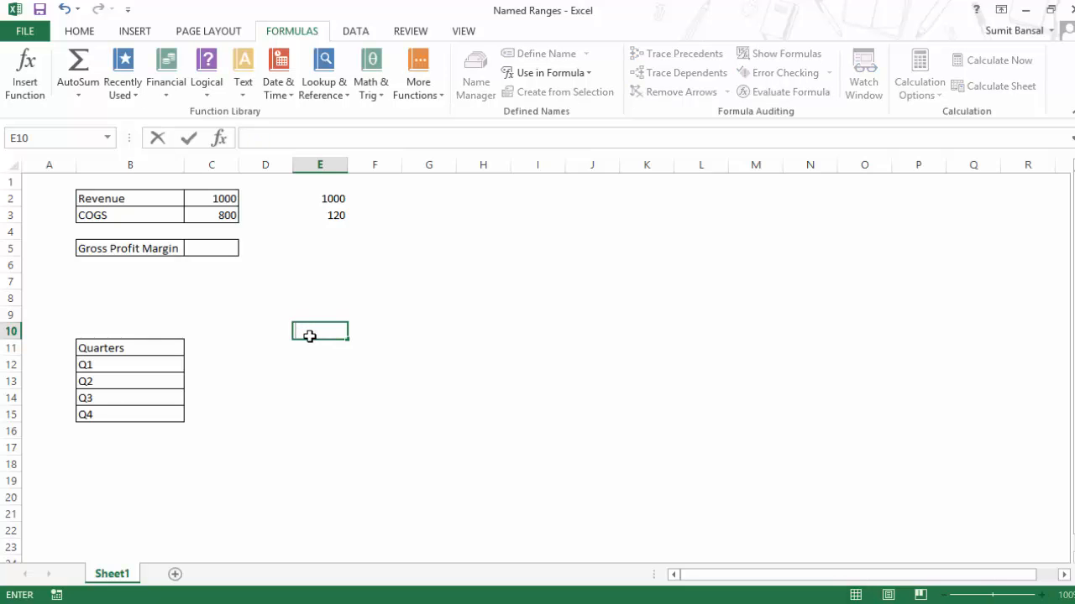
Step: Enter the column headings US, Canada and India in cells F10 to H10, and select cell E11
key("Tab")
type("US")
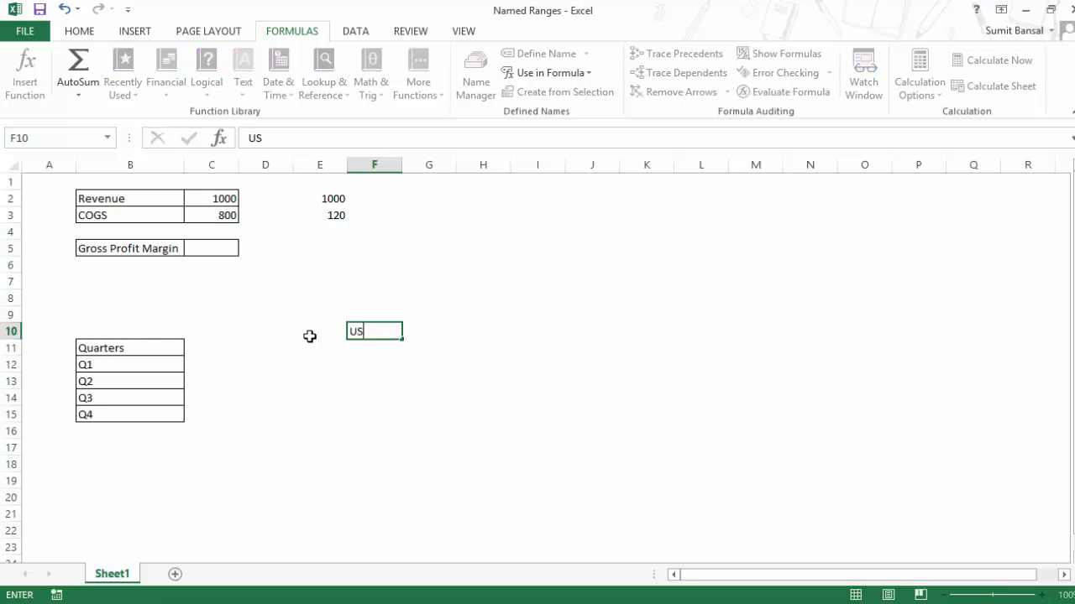
key("Tab")
type("Canada")
key("Tab")
type("India")
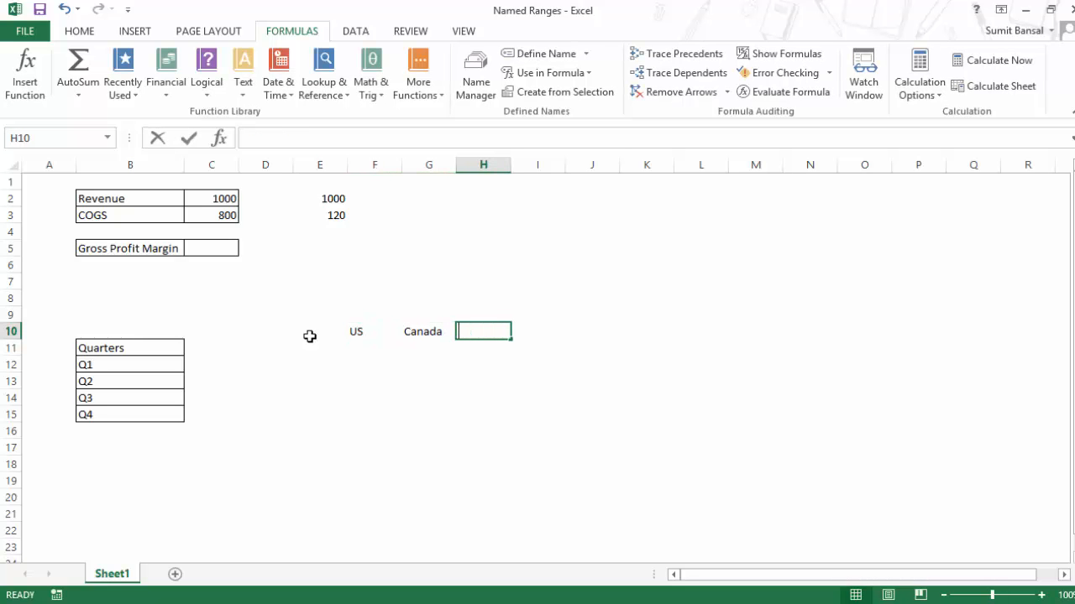
key("Return")
key("Left")
key("Left")
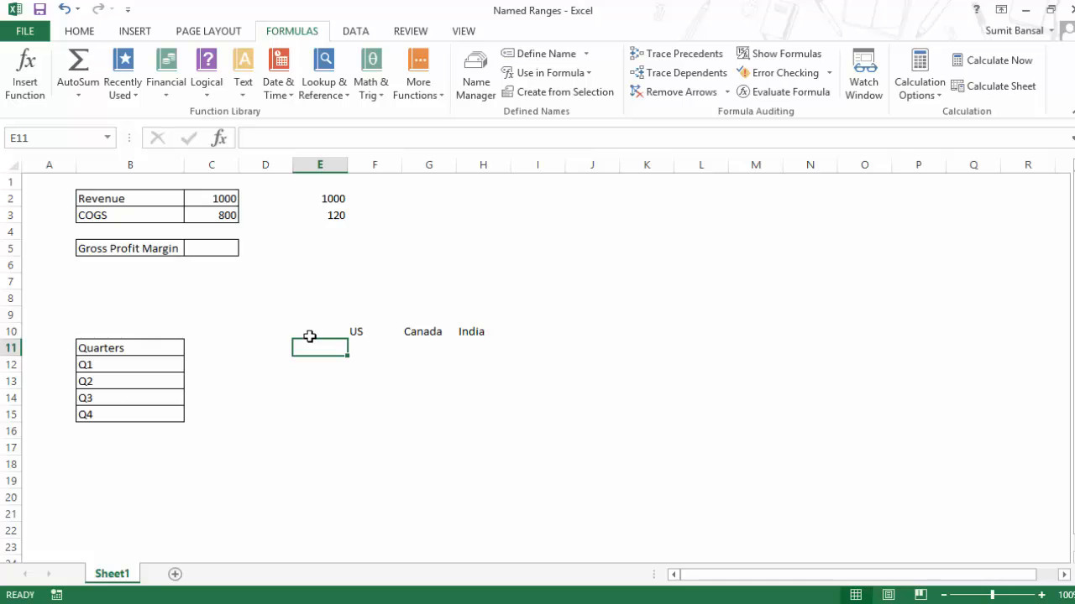
Step: Enter four people's first names as row labels in cells E11 to E14
type("Joe")
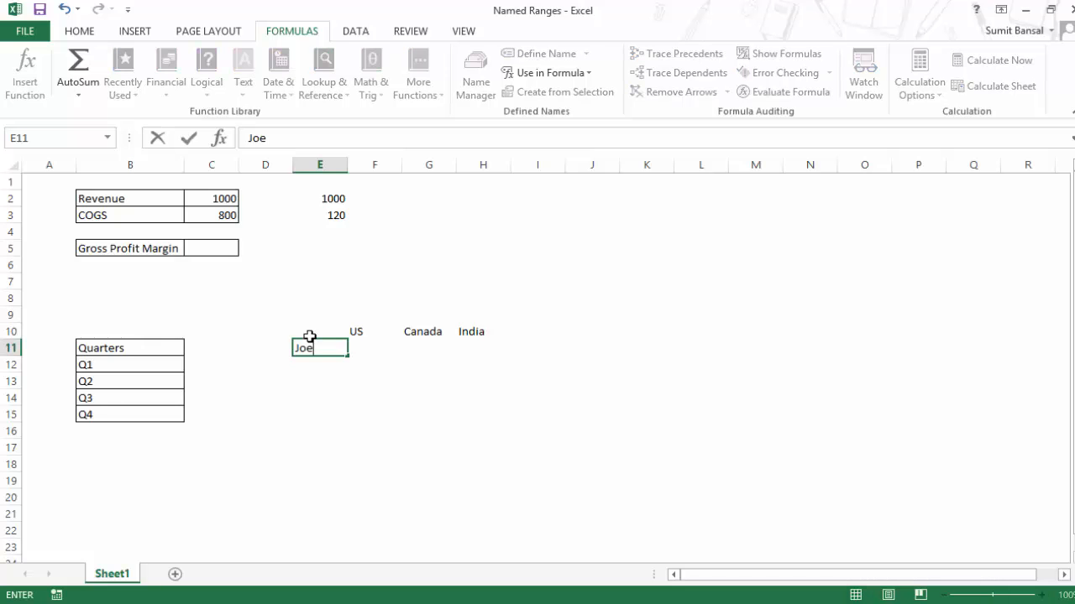
key("Return")
type("Martha")
key("Return")
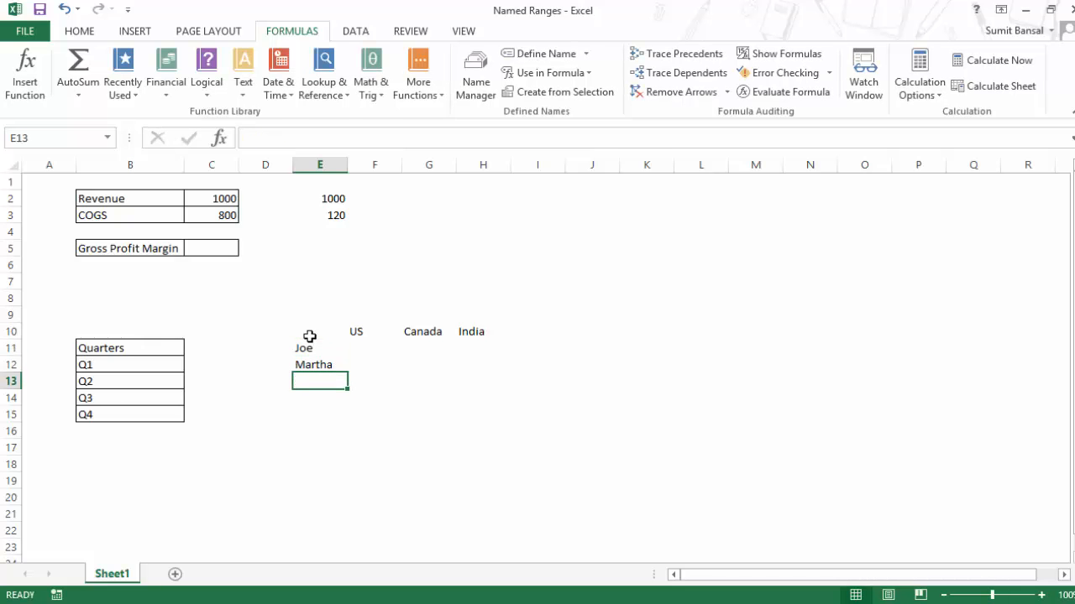
type("Harry")
key("Return")
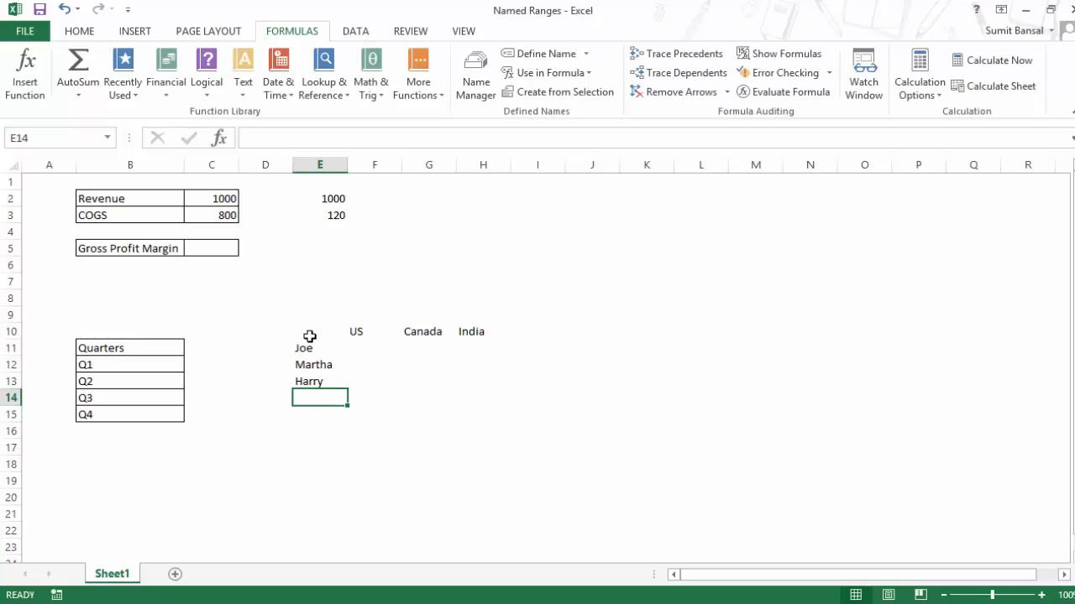
type("Sumit")
key("BackSpace")
key("BackSpace")
type("mit")
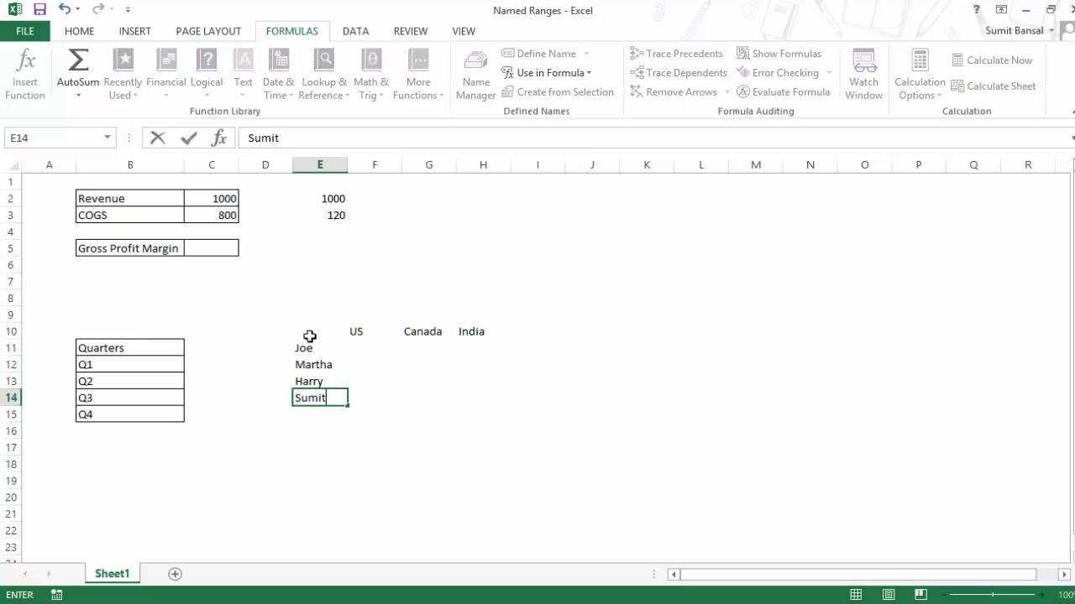
key("Return")
Step: Fill the range F11:H14 with the formula =RANDBETWEEN(100,1000)
key("Up")
key("Up")
key("Up")
key("Up")
key("Up")
key("Down")
key("Right")
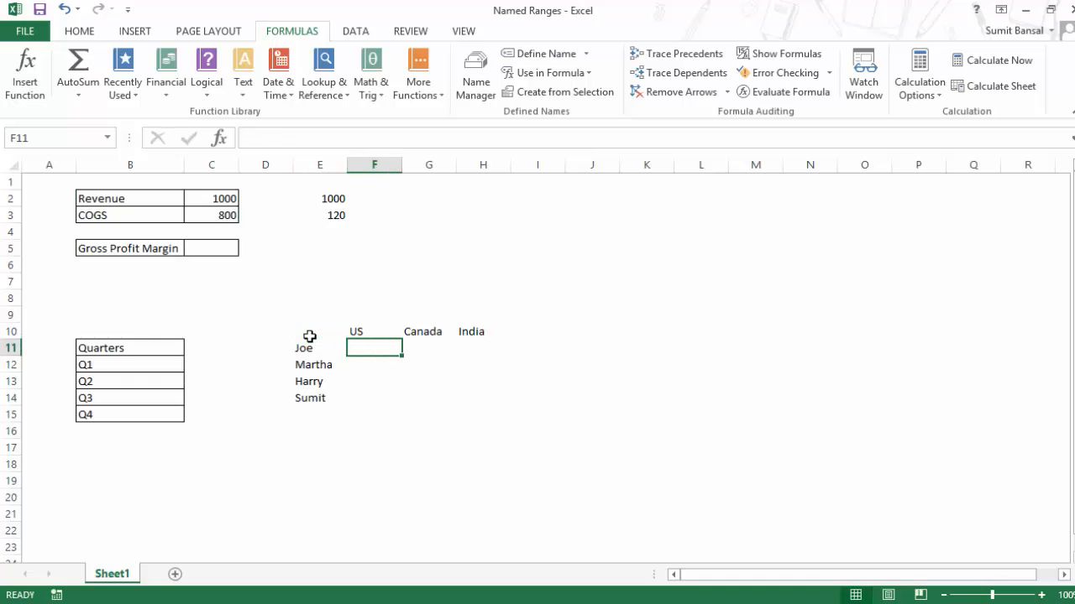
key("shift+Down")
key("shift+Down")
key("shift+Down")
key("shift+Right")
key("shift+Right")
type("=rand")
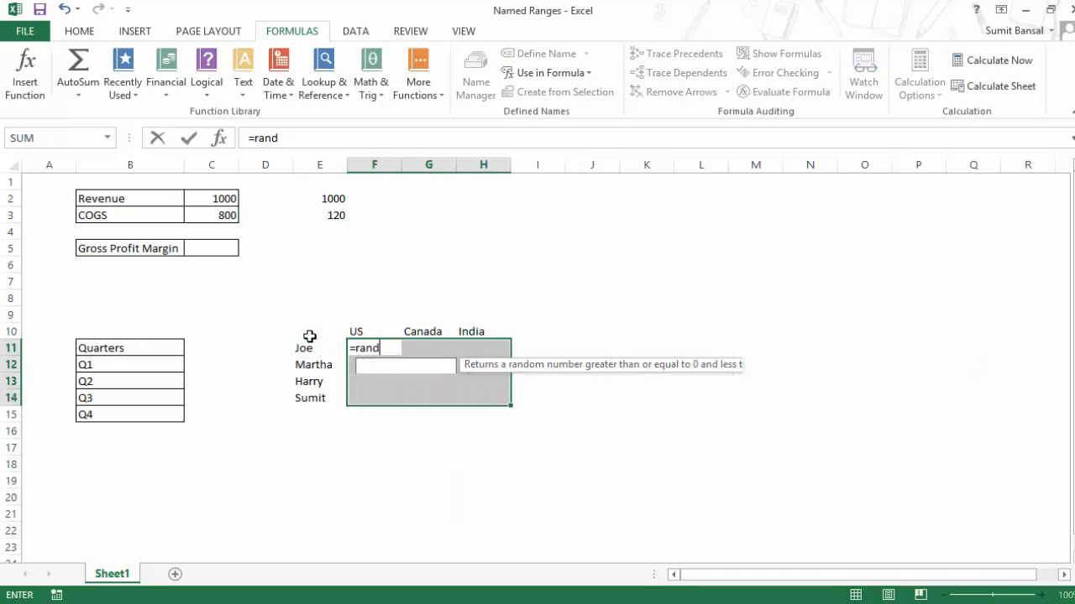
key("Down")
key("Tab")
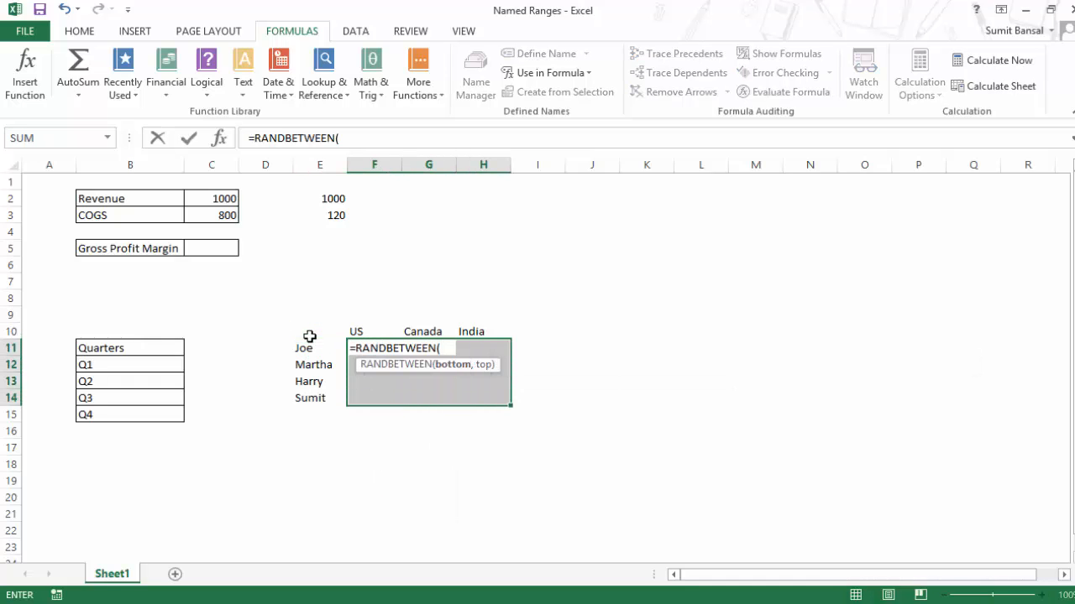
type("100,10")
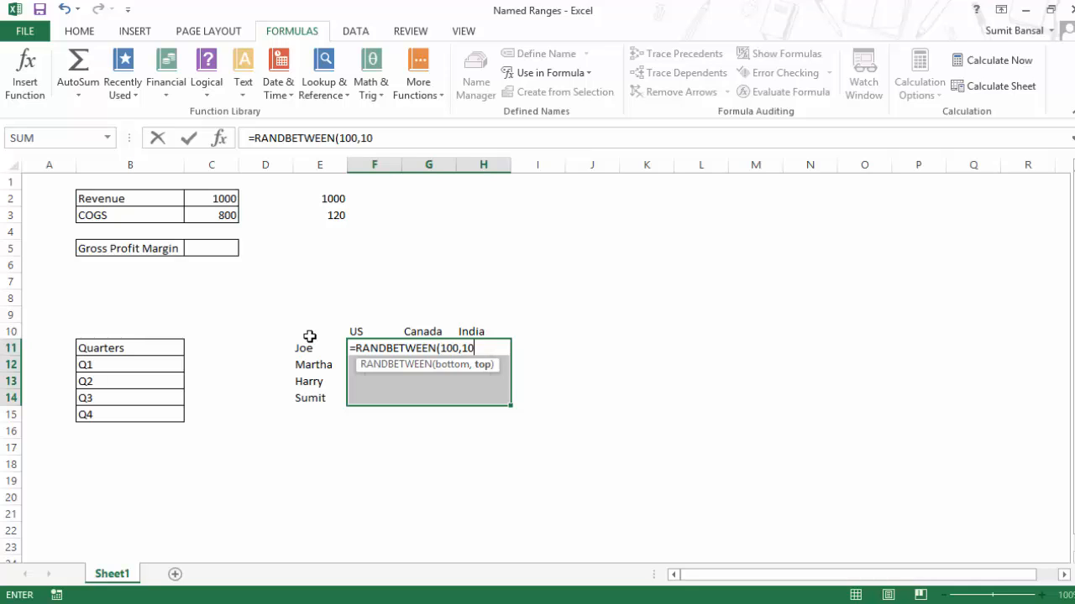
type("00)")
key("ctrl+Return")
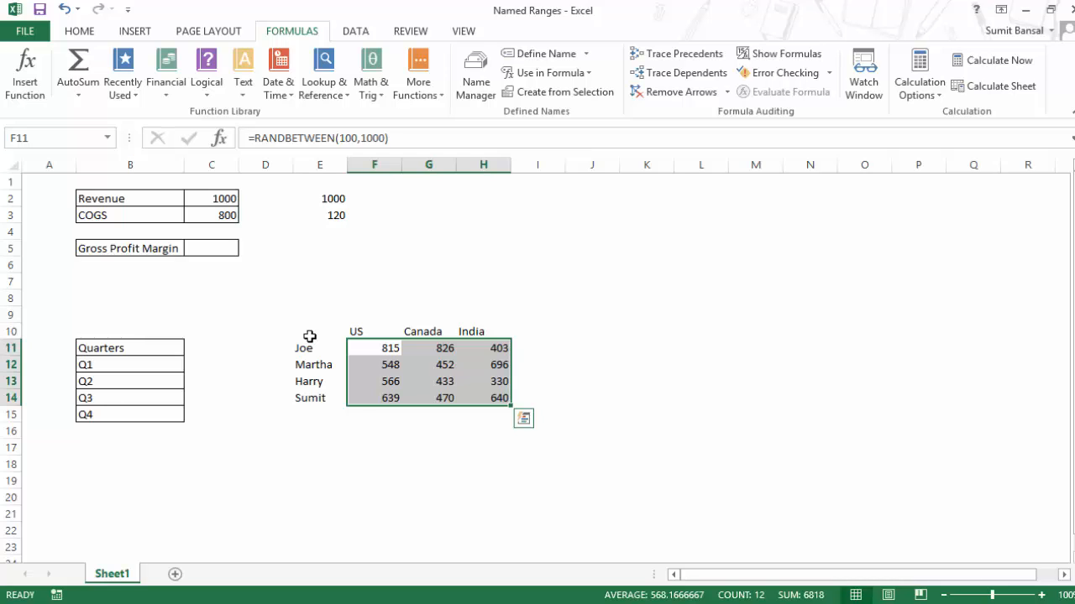
Step: Replace the random formulas in F11:H14 with their values and apply all borders to the table E10:H14
key("ctrl+c")
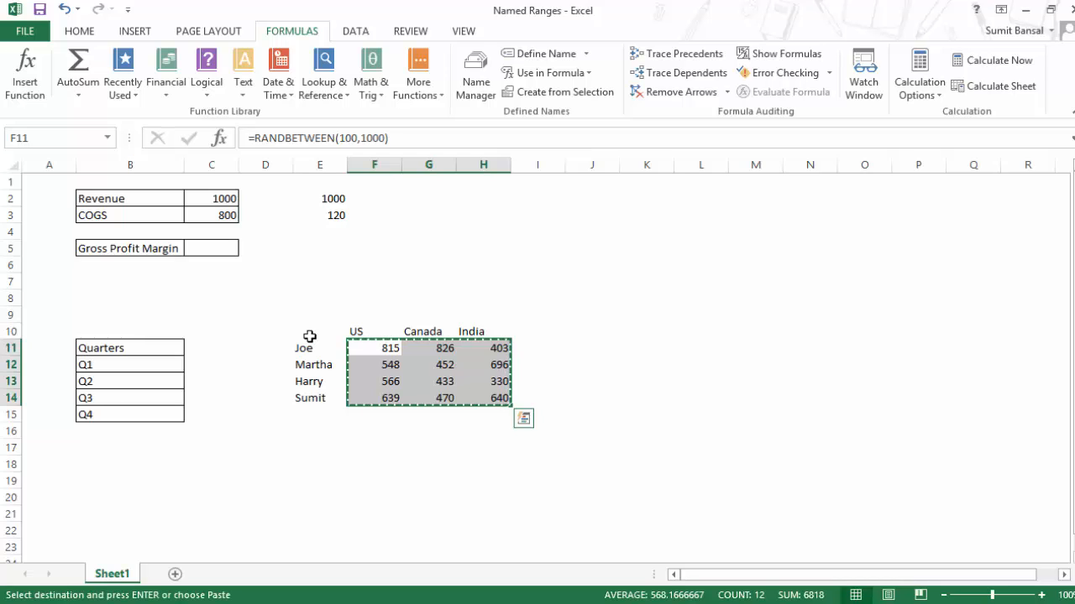
key("ctrl+alt+v")
key("v")
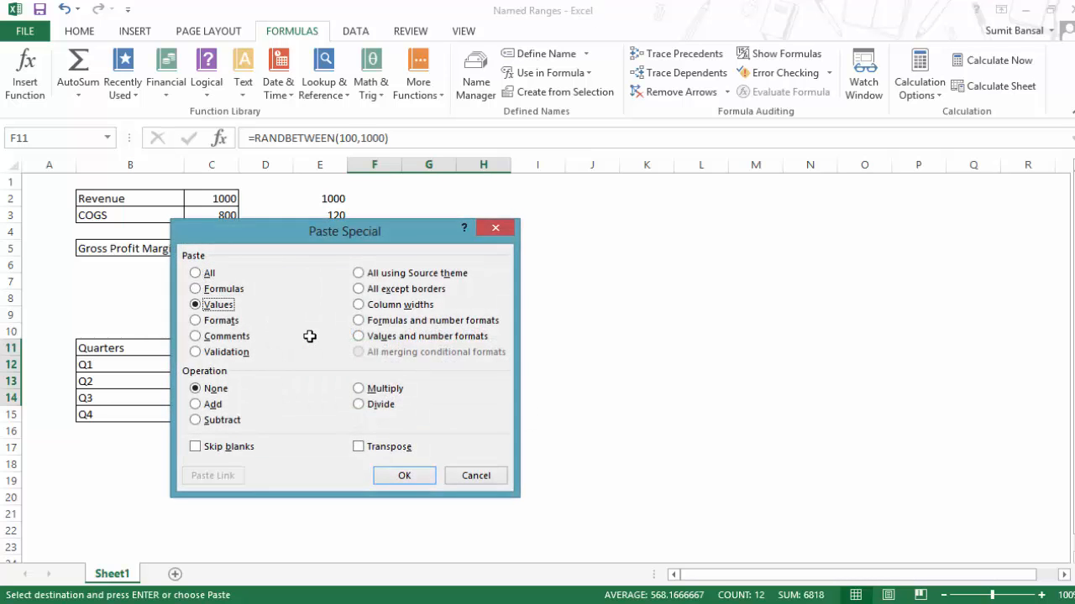
key("Return")
left_click_drag(312, 332, 485, 376)
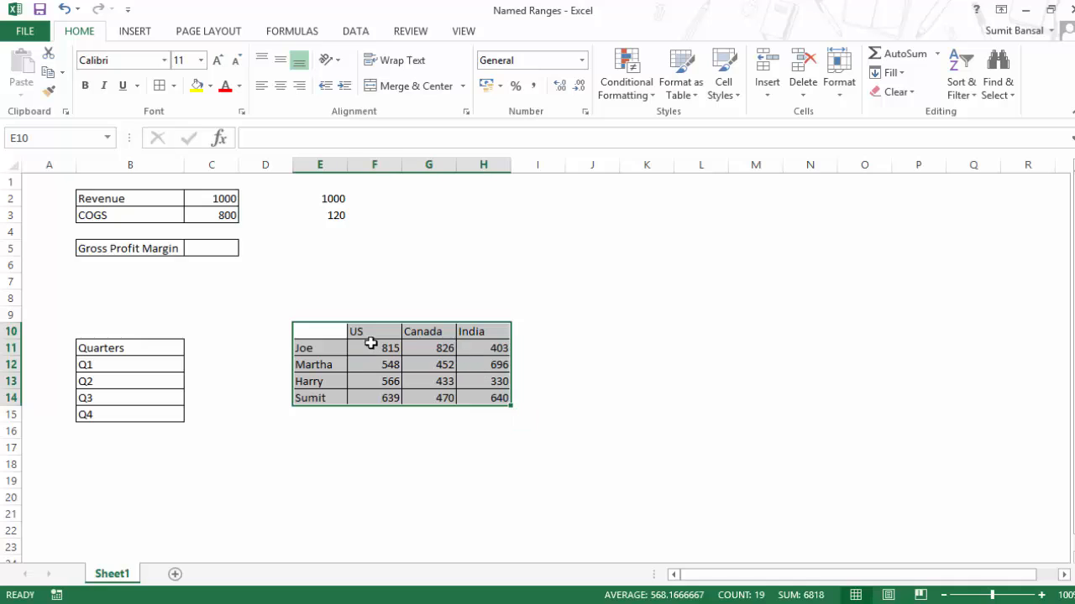
Step: Create named ranges from the selected table E10:H14, using its top row and left column as names
left_click_drag(333, 333, 492, 401)
left_click(293, 37)
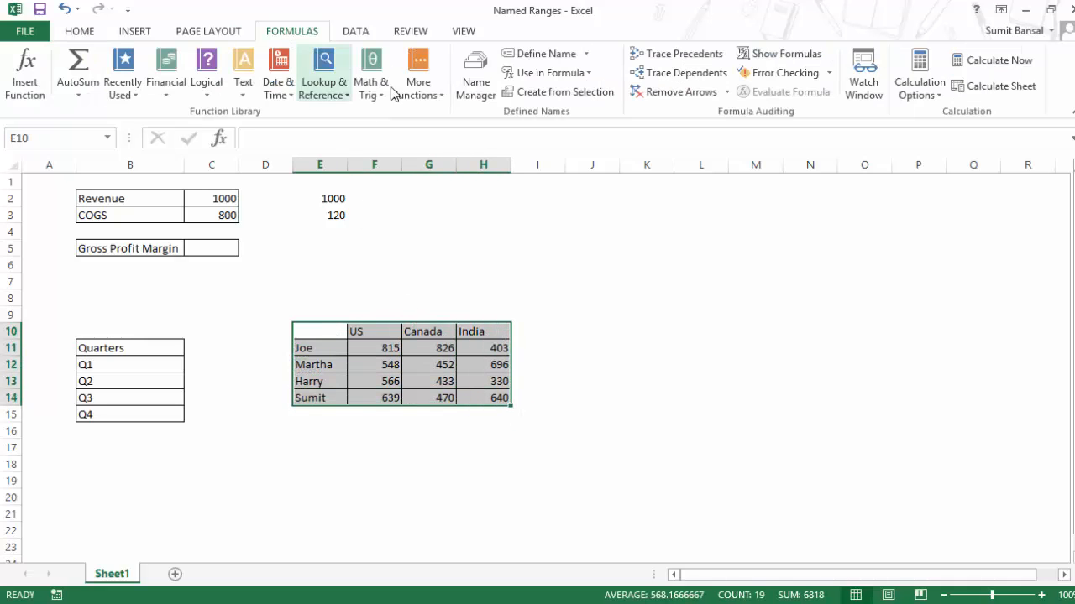
left_click(576, 96)
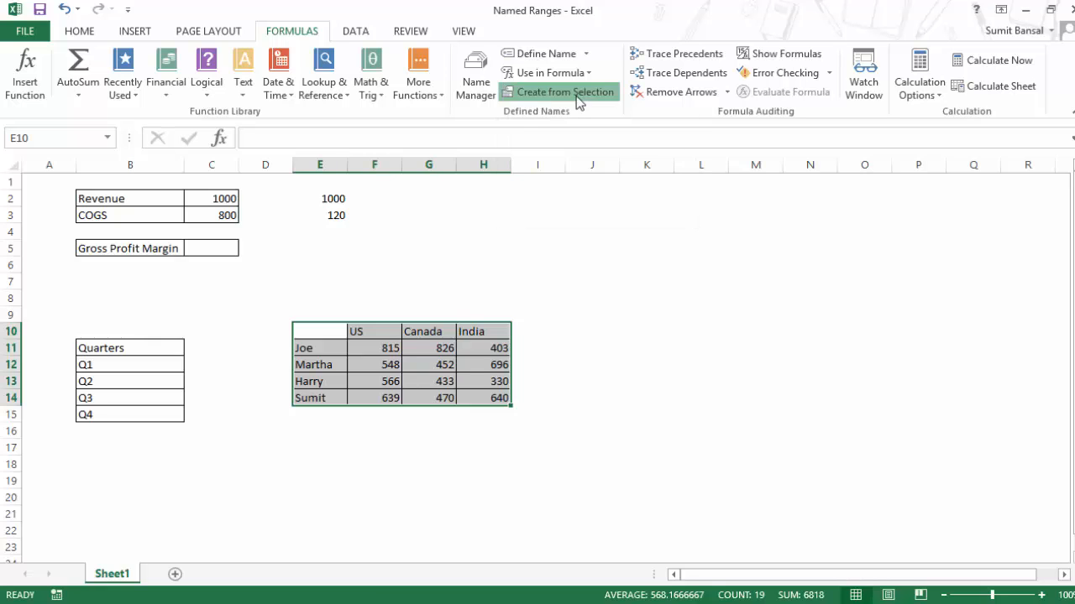
left_click_drag(348, 293, 664, 248)
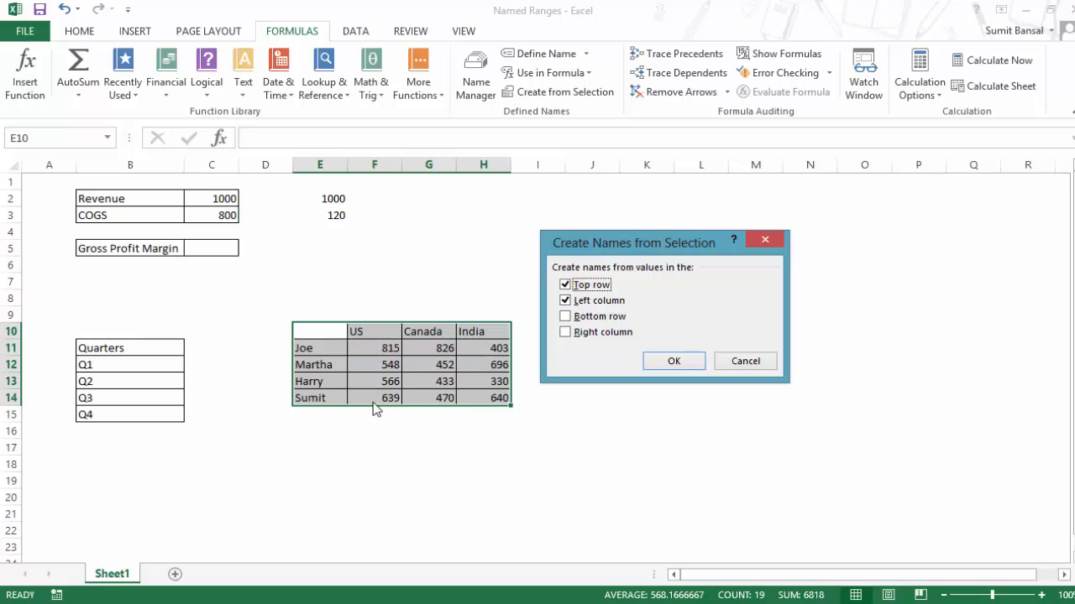
left_click(663, 361)
Step: Go to the India named range, and to the range named after the row label in E12
left_click(107, 137)
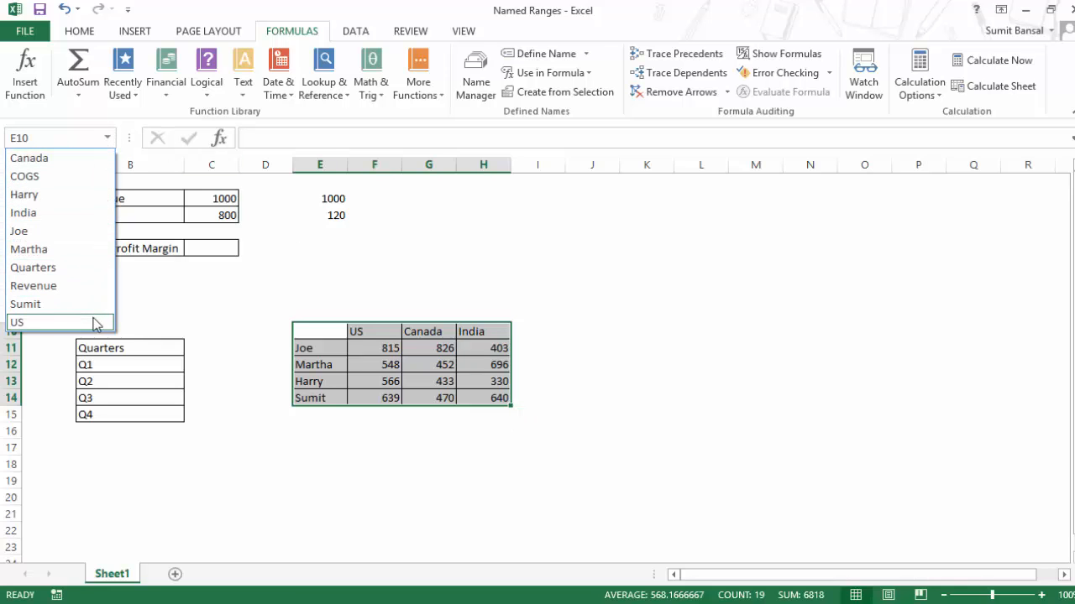
left_click(41, 216)
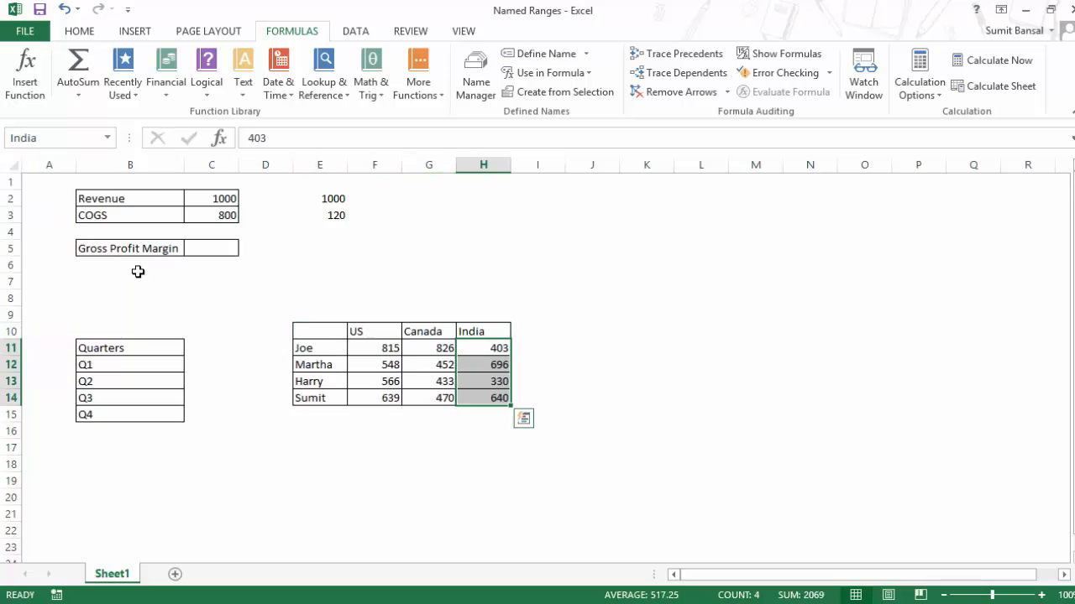
left_click(108, 139)
key("Escape")
left_click(67, 249)
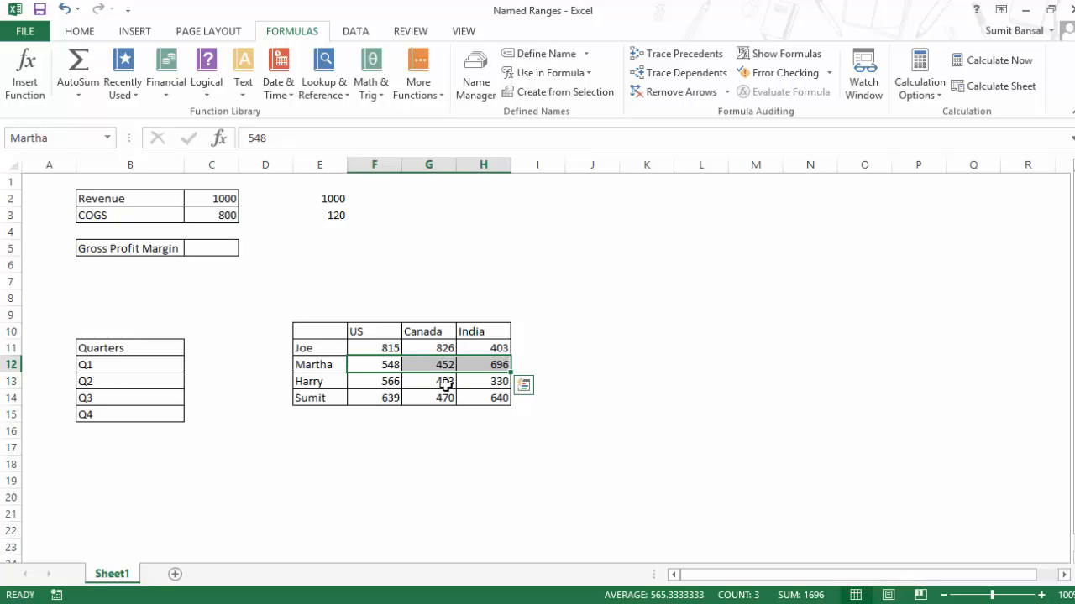
Step: Enter a MAX formula in cell E16 that uses the range named after the row label in E12
left_click(326, 433)
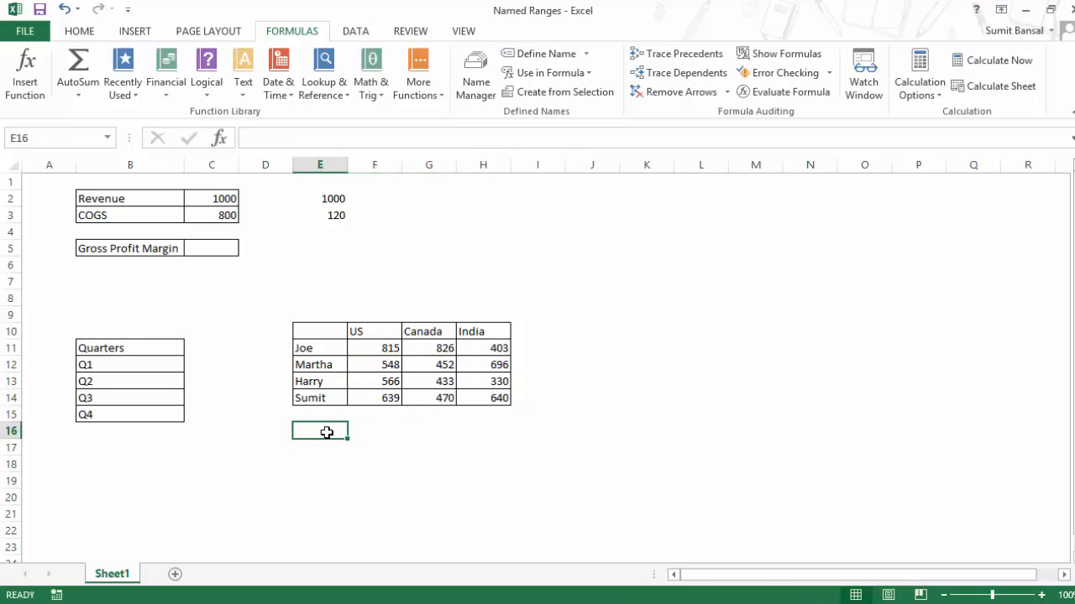
type("=")
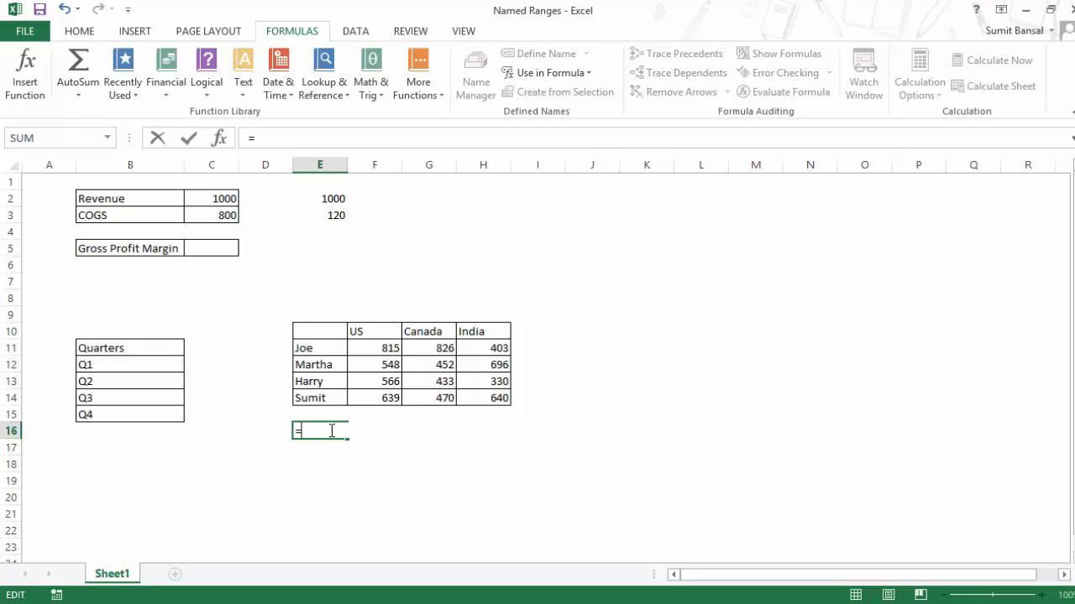
type("max")
key("Tab")
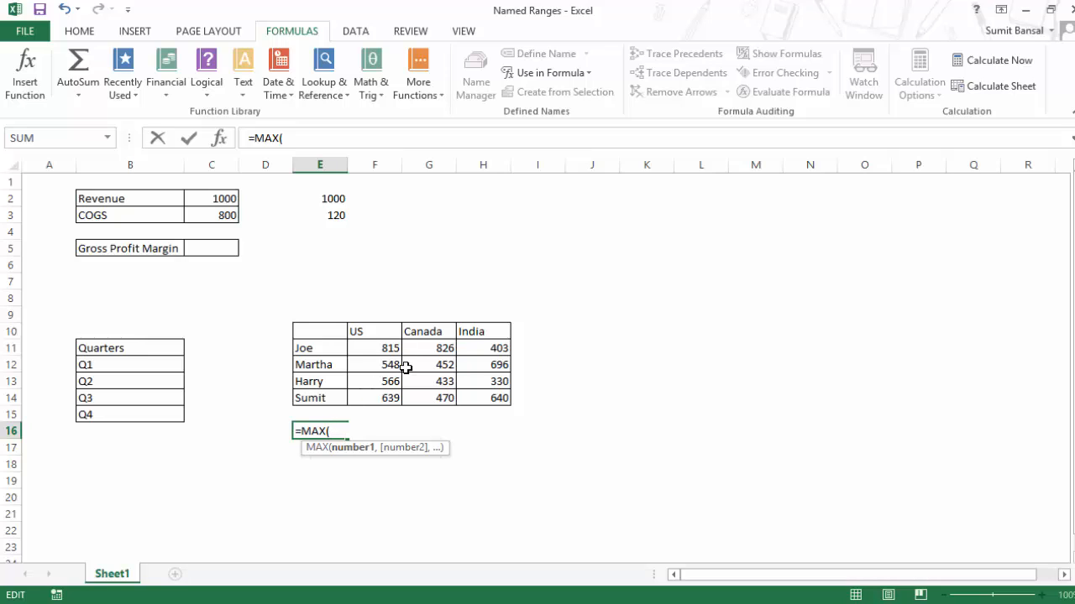
type("mart")
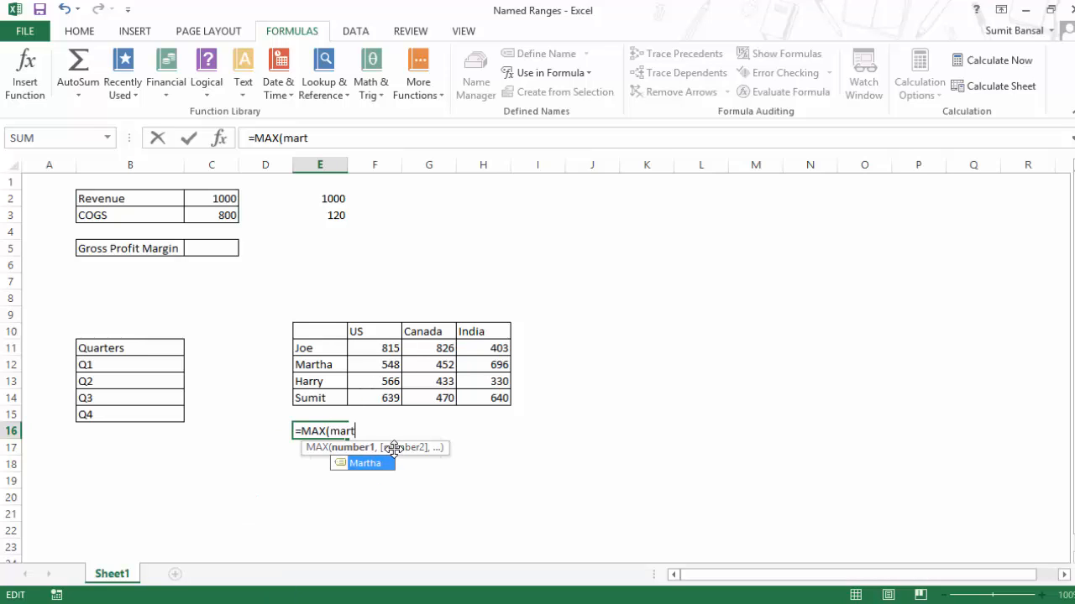
key("Tab")
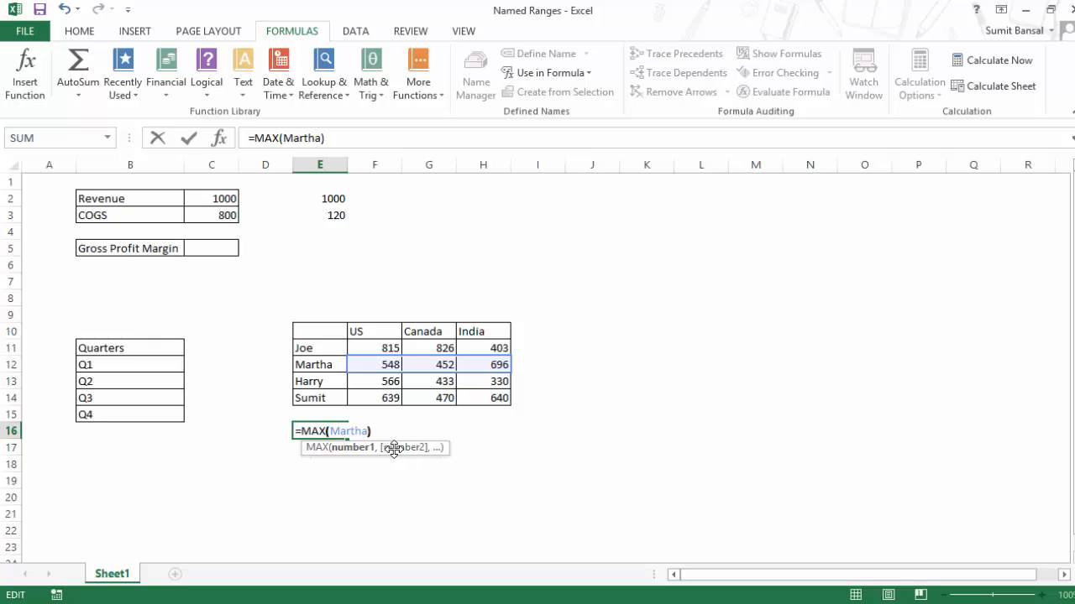
type(")")
key("ctrl+Return")
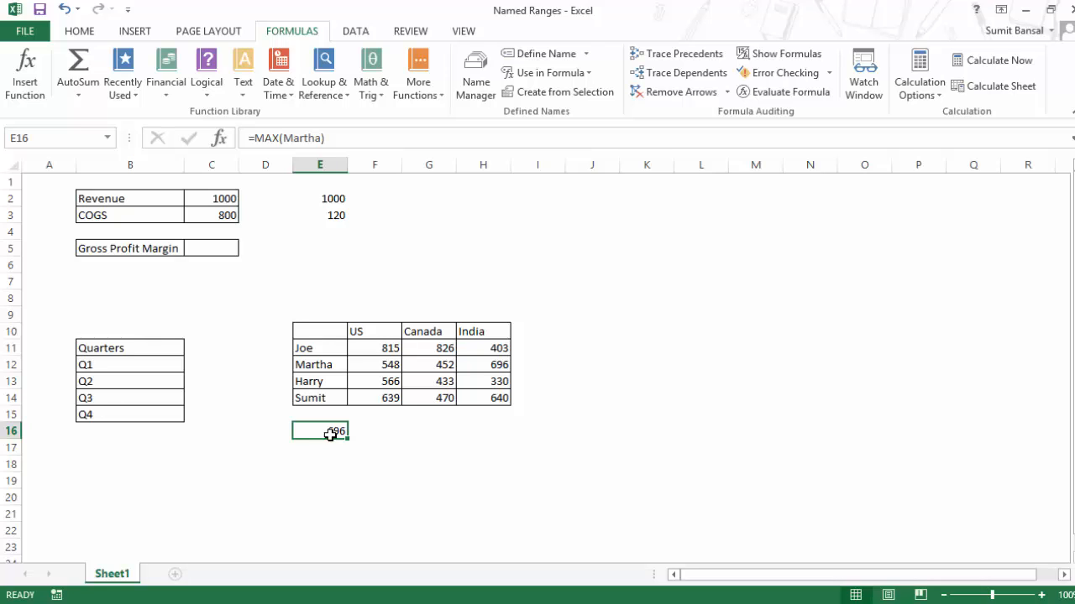
Step: Enter the formula =MAX(US) in cell E16, replacing its existing formula
type("=MAX(")
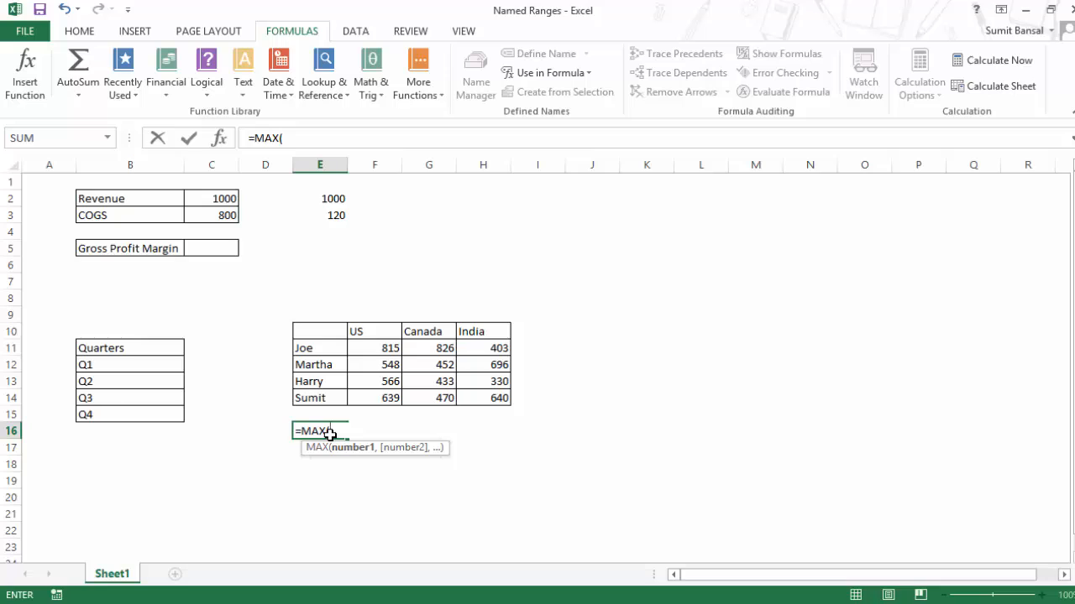
type("US")
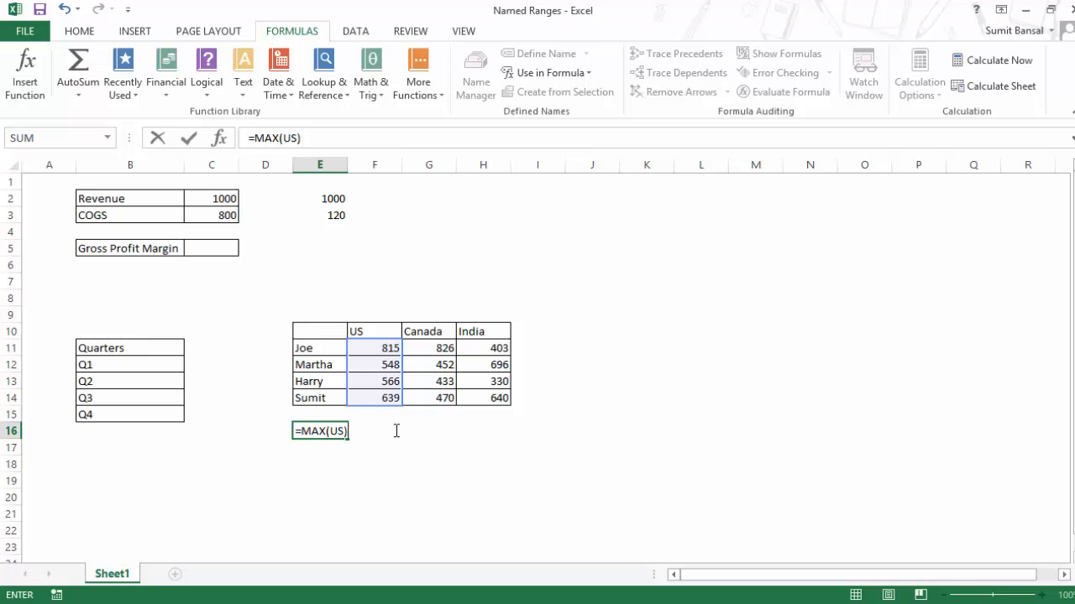
key("ctrl+Return")
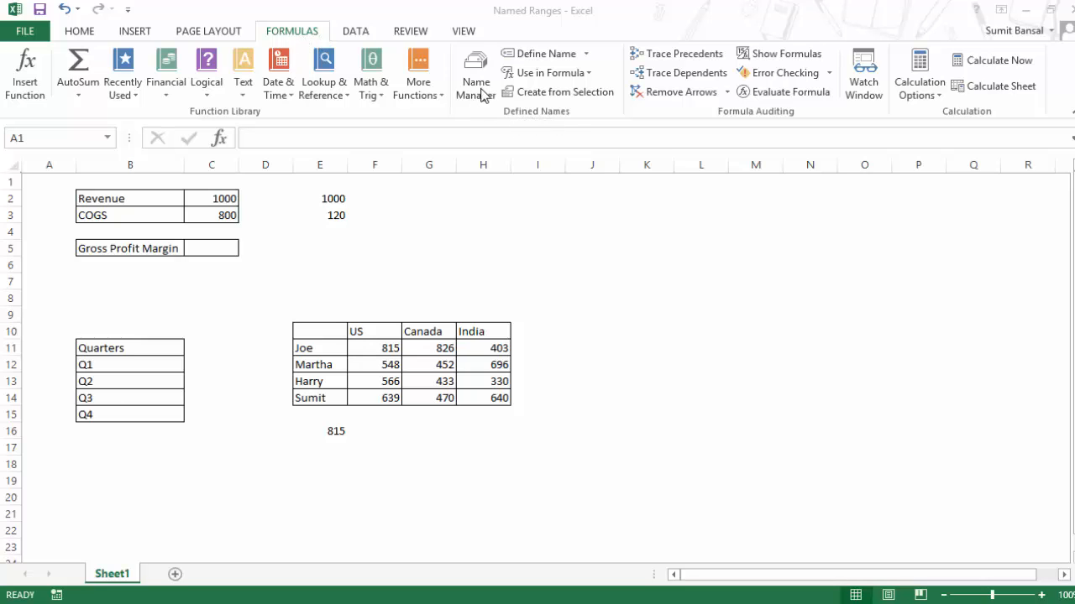
Step: Open the Name Manager to review all defined names and view its filter options
left_click(471, 75)
left_click(475, 86)
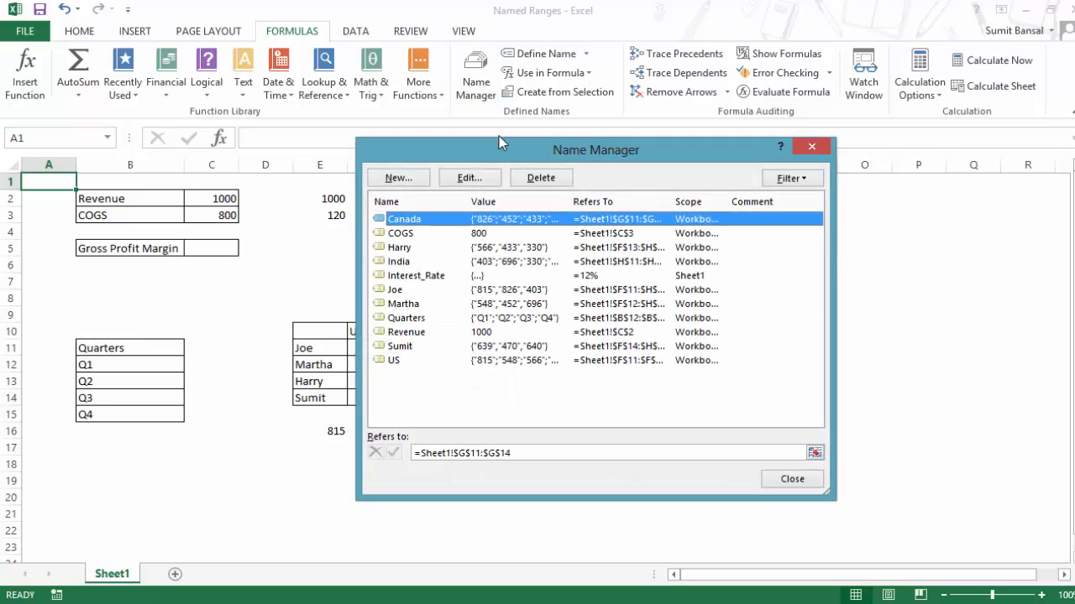
left_click_drag(501, 156, 448, 139)
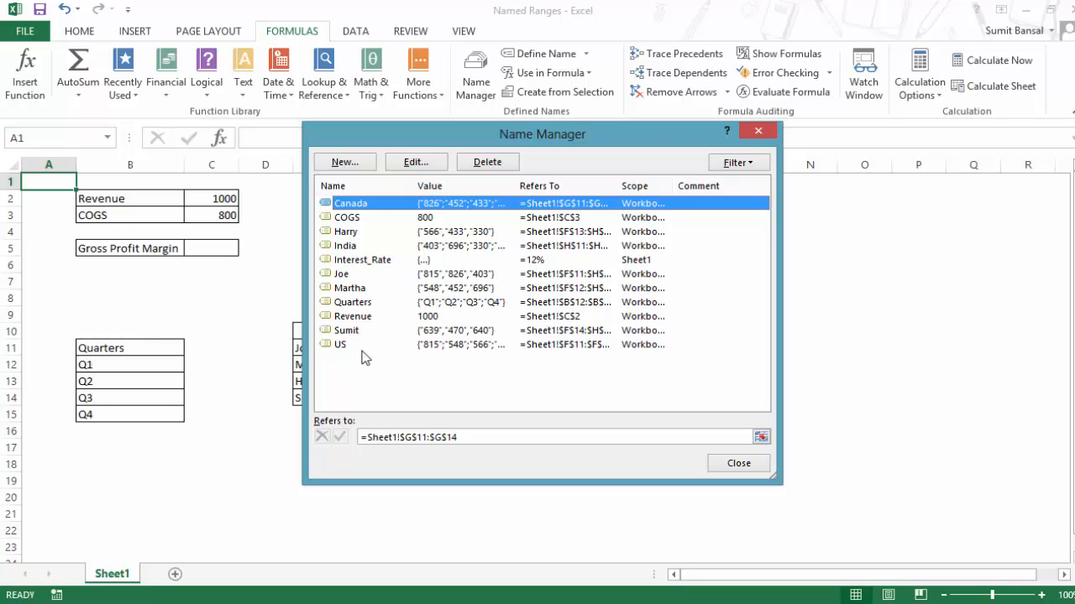
left_click(747, 167)
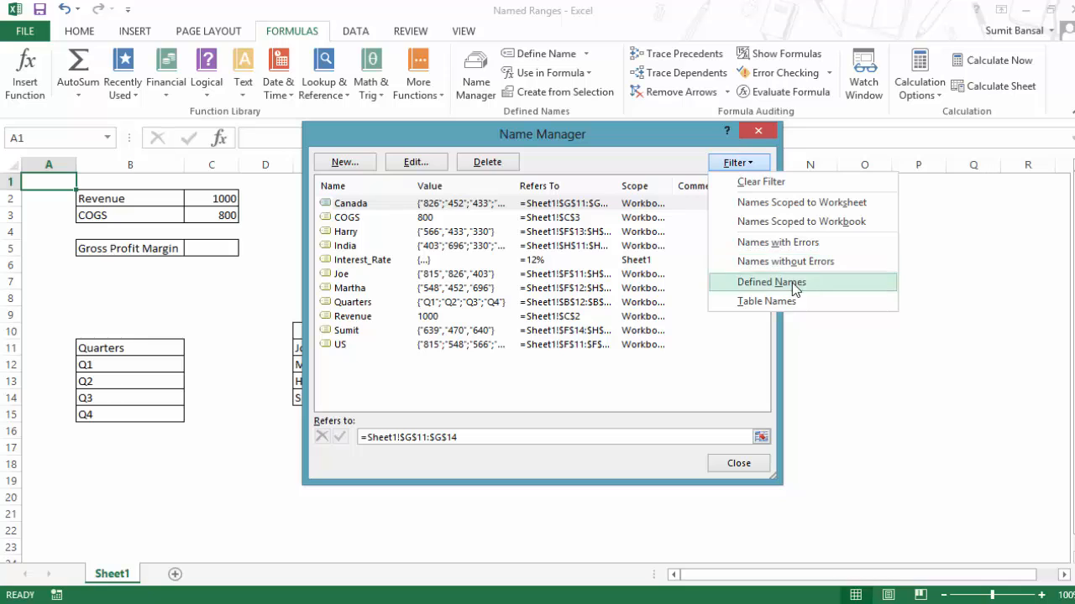
left_click(665, 150)
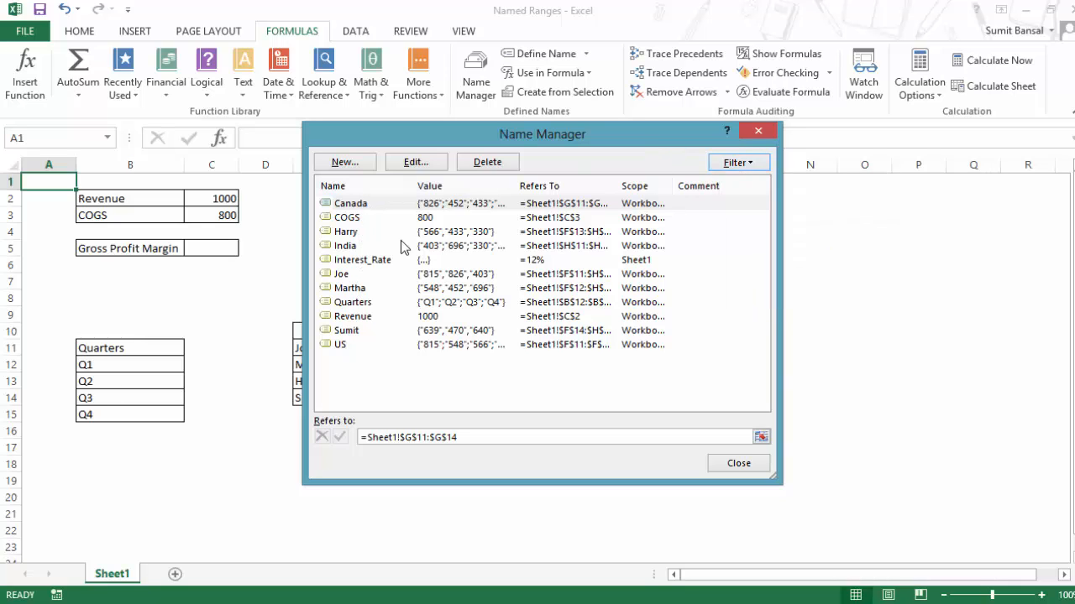
Step: Inspect the India name's name, scope and reference in its edit settings, and leave without changes
left_click(353, 246)
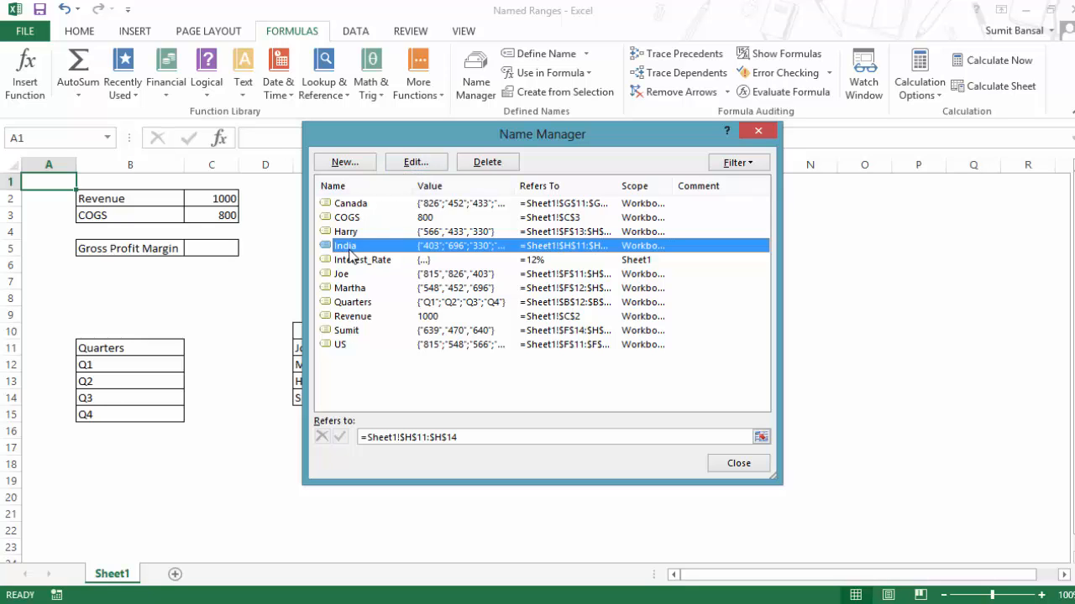
left_click(410, 165)
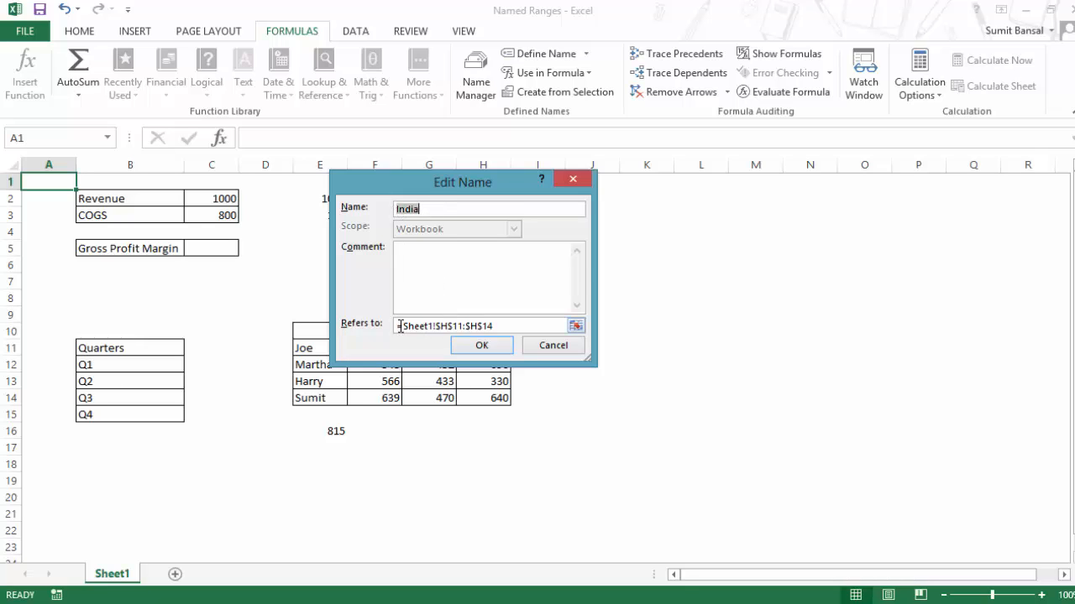
left_click(547, 351)
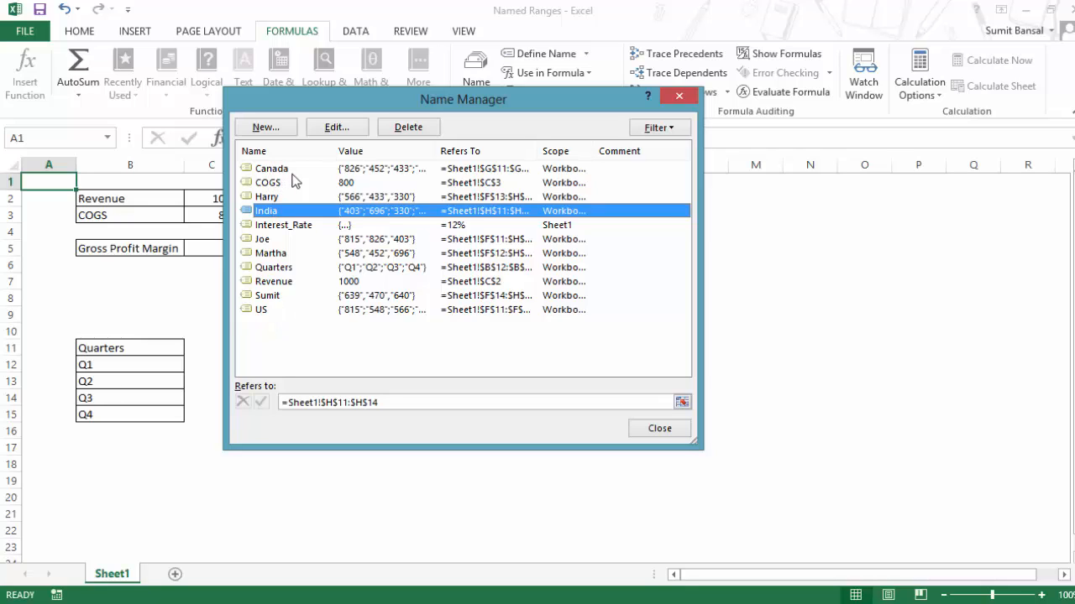
Step: View the settings for creating a new name from the Name Manager, and leave without creating one
left_click(265, 127)
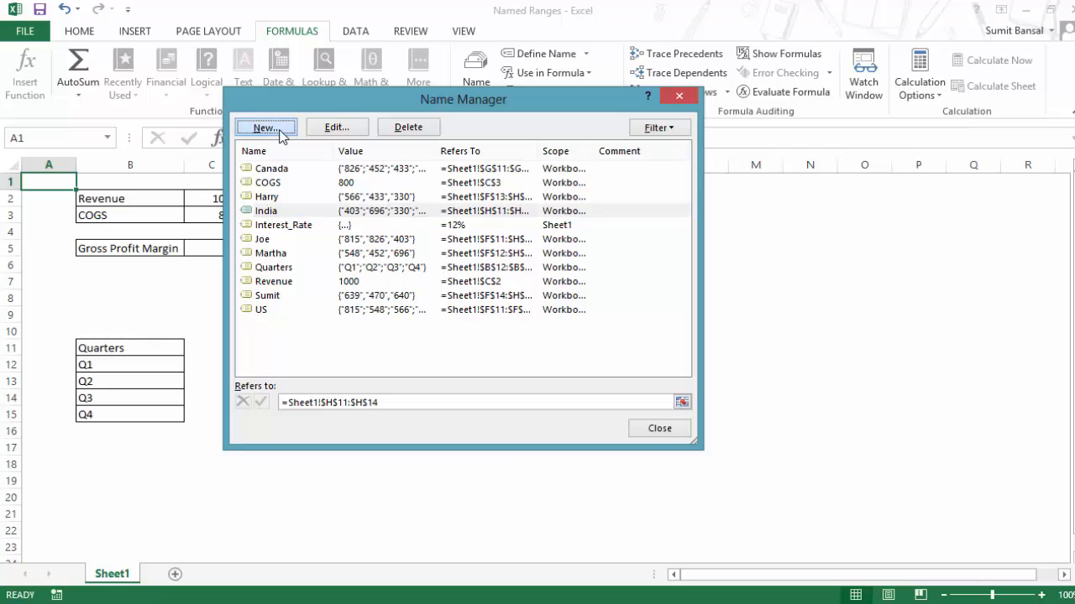
left_click_drag(389, 185, 431, 198)
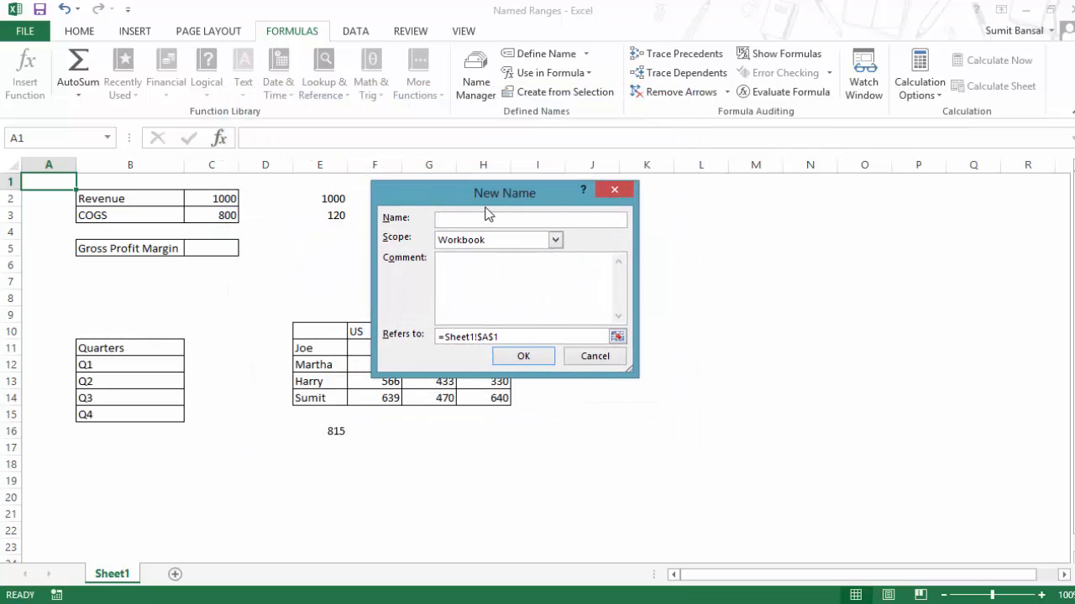
left_click(591, 361)
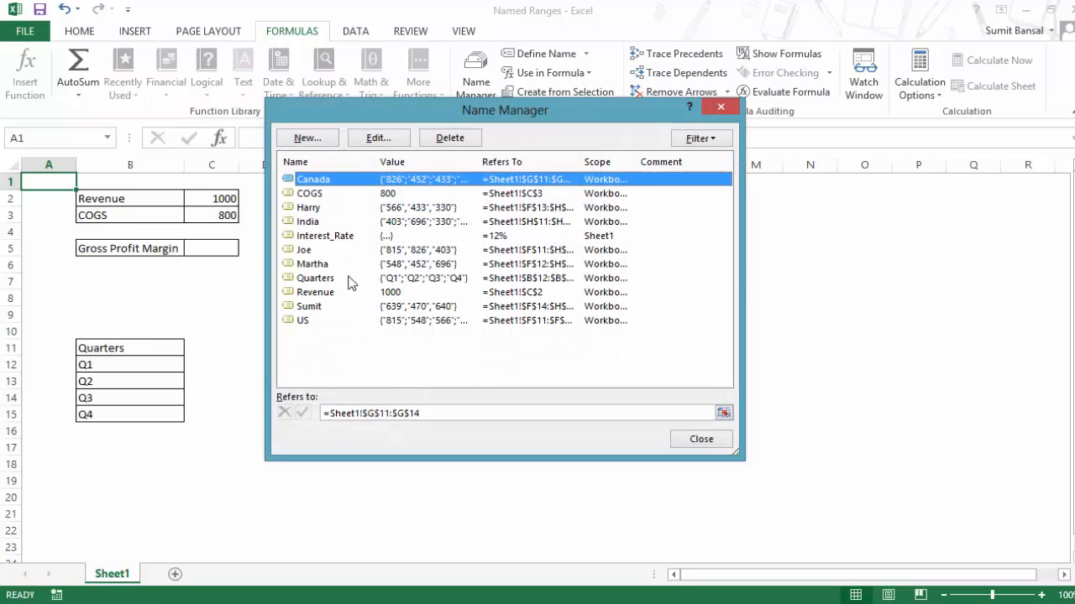
Step: Try to change the India name's reference to =Sheet1!$B$7:$D$14 in the Name Manager
left_click(327, 223)
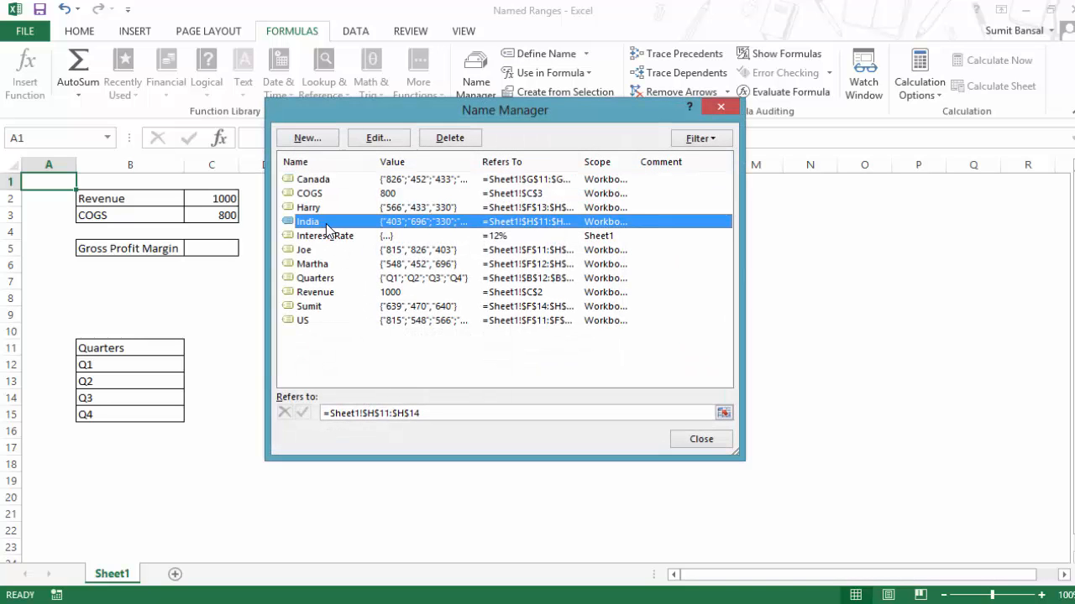
left_click(442, 413)
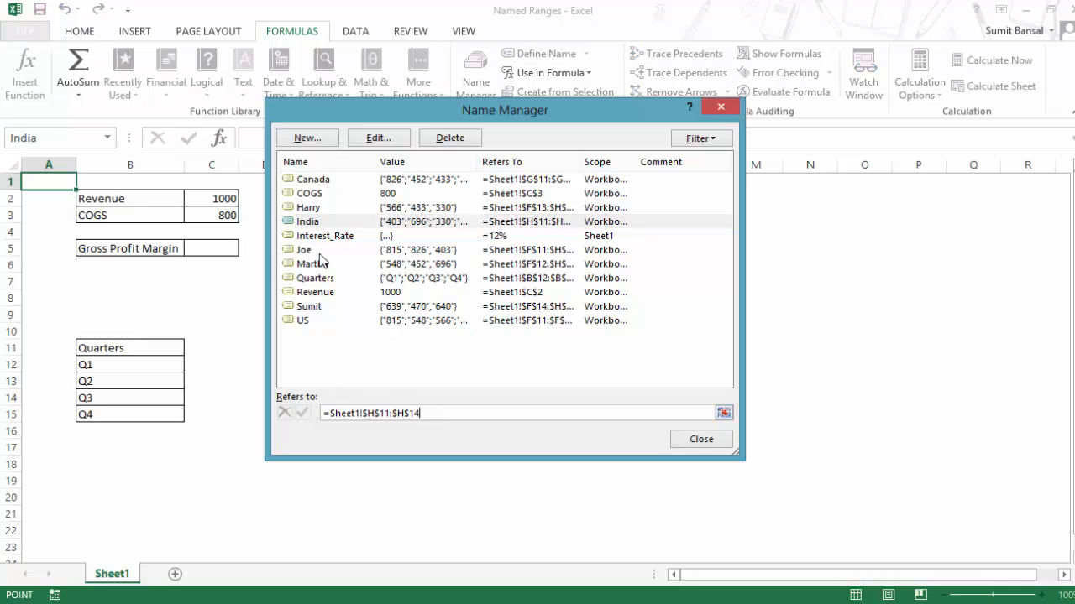
left_click(314, 224)
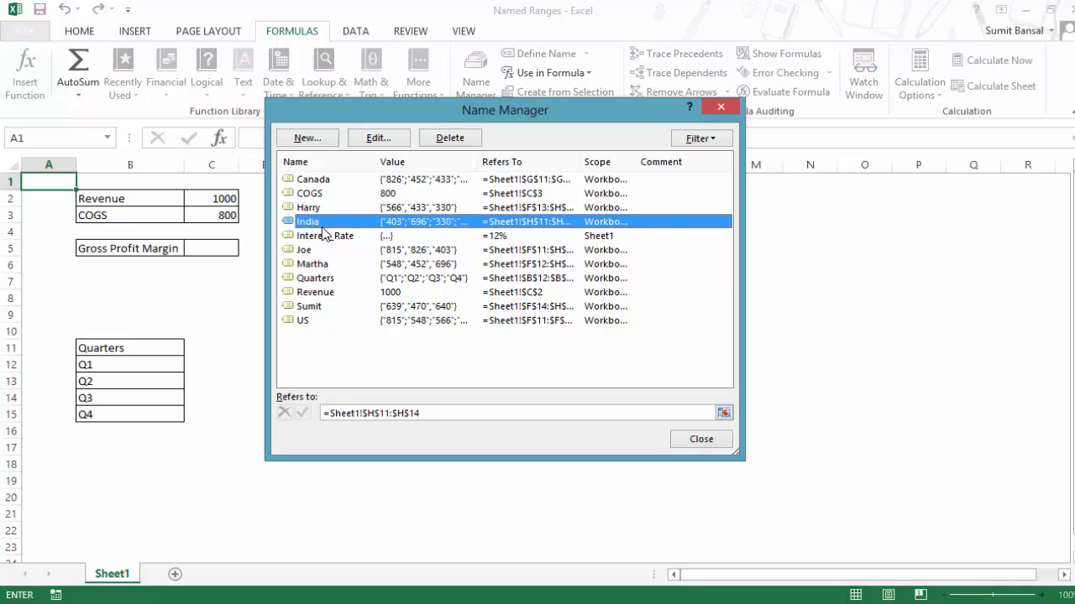
left_click_drag(324, 413, 424, 412)
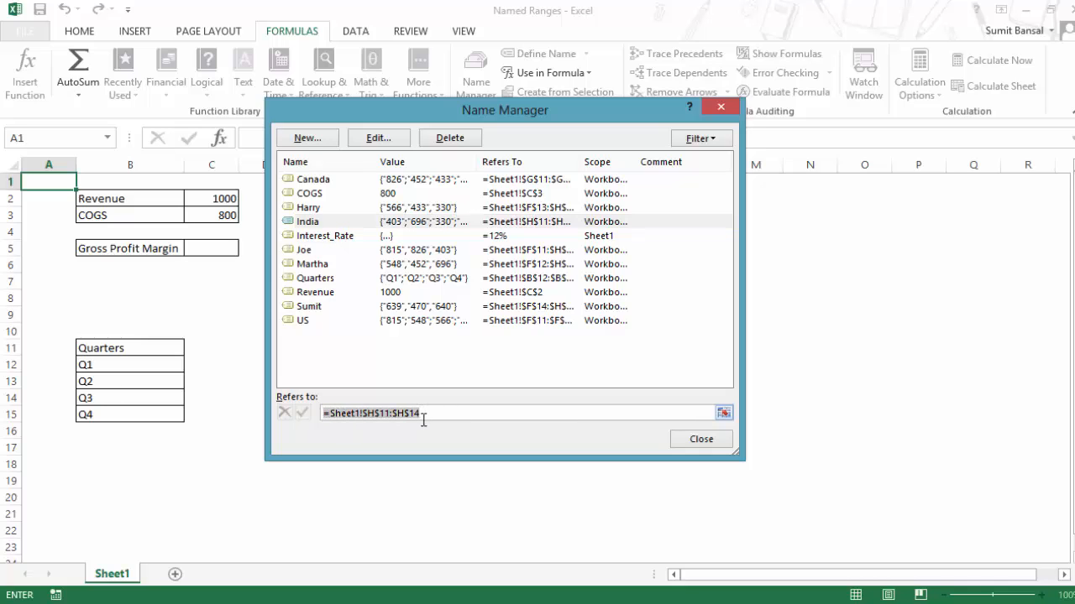
left_click_drag(172, 283, 291, 396)
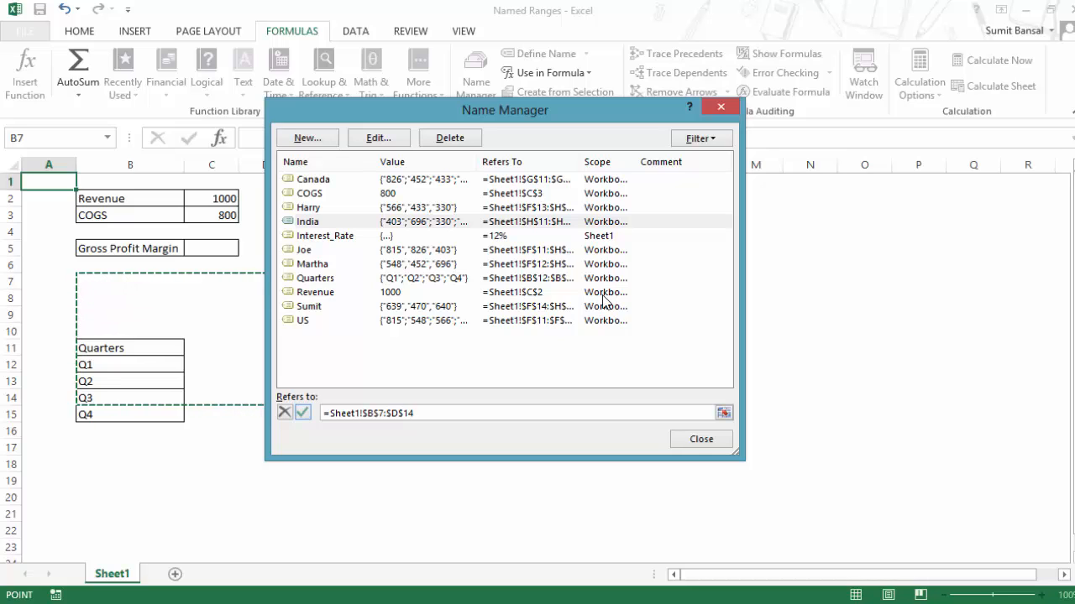
left_click(314, 207)
left_click(573, 349)
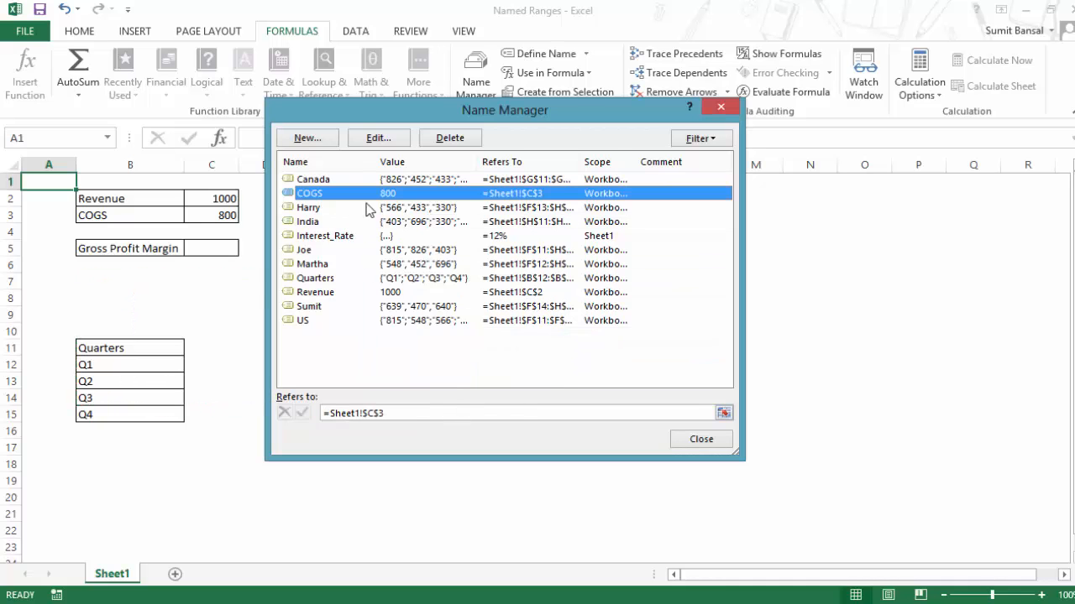
key("Escape")
Step: Delete the Canada name in the Name Manager
left_click(477, 82)
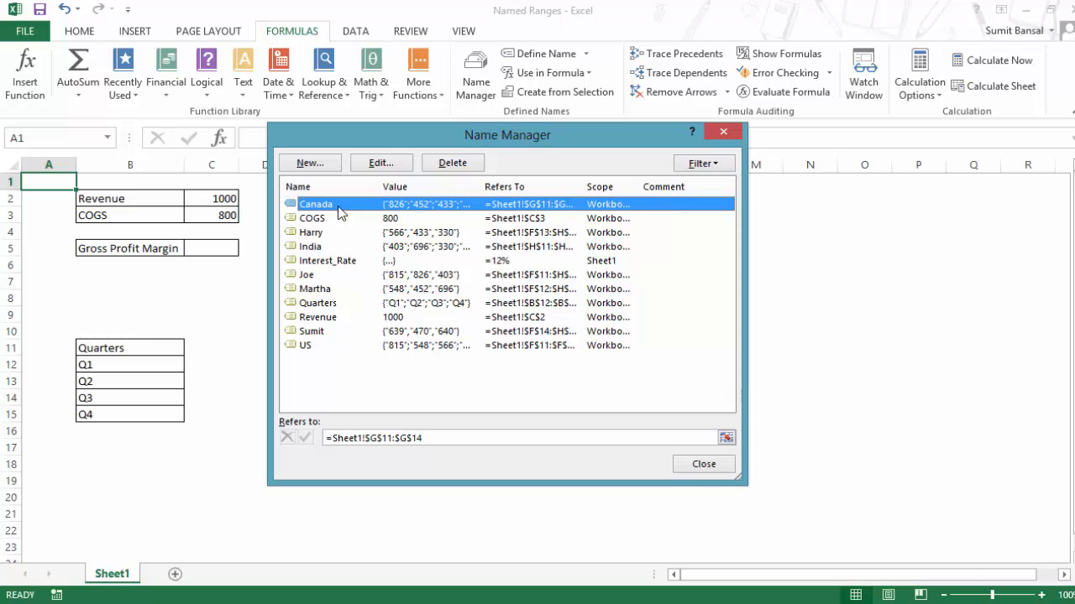
left_click(449, 165)
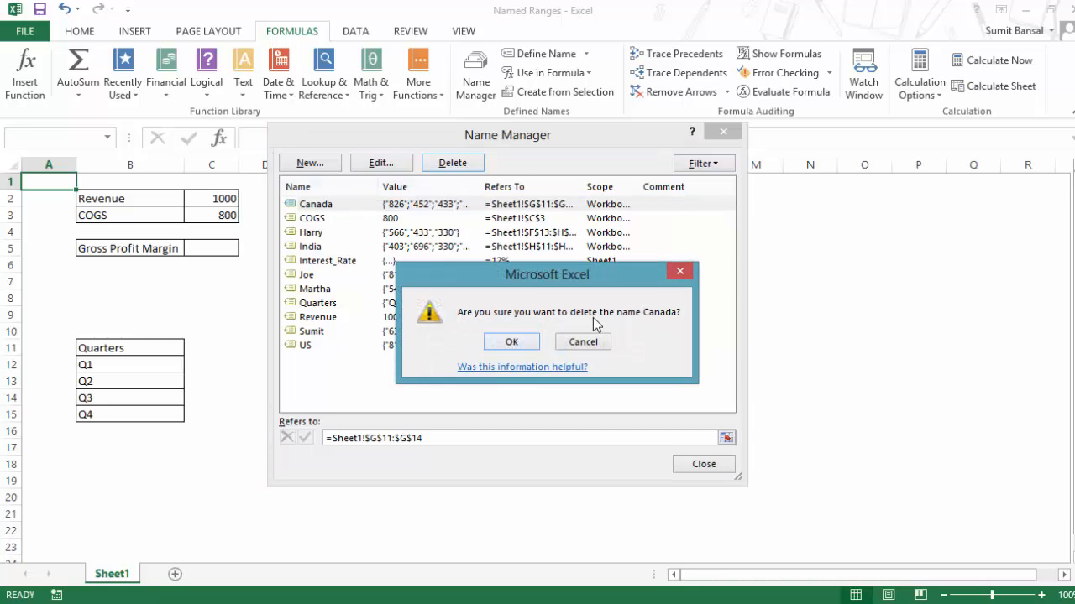
left_click(511, 343)
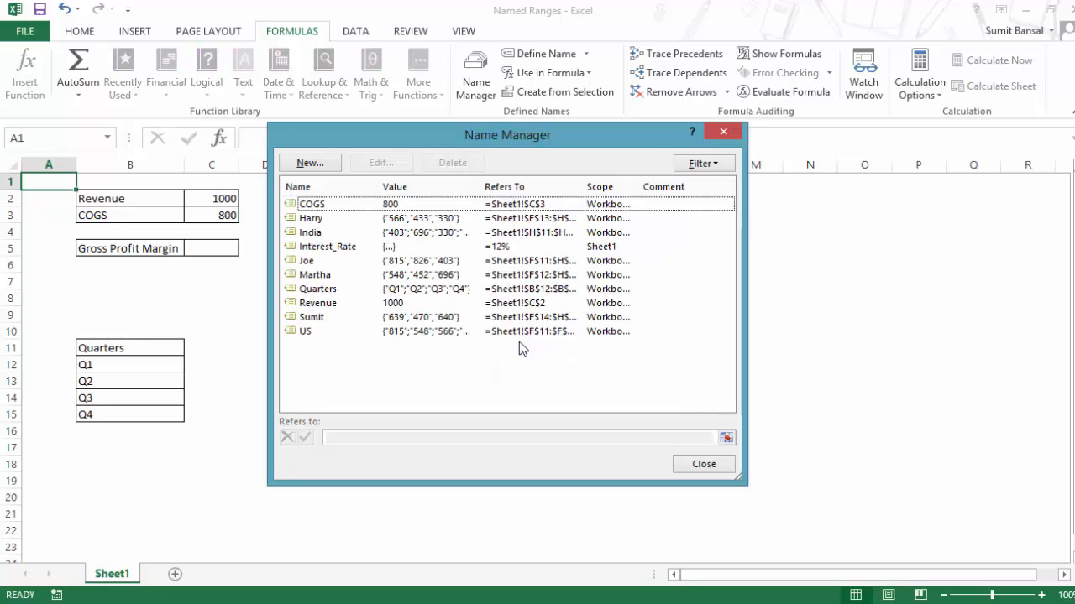
Step: Try to delete the COGS, Interest_Rate and Revenue names together with the name based on the label in E13
left_click(348, 205)
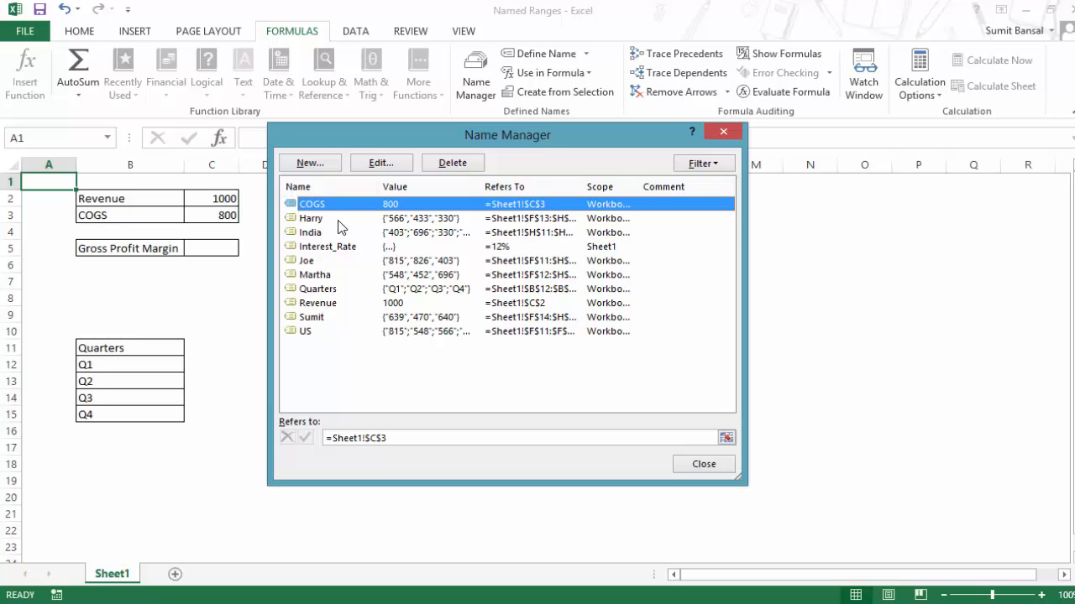
left_click(340, 219, "ctrl")
left_click(340, 247, "ctrl")
left_click(325, 303, "ctrl")
left_click(452, 163)
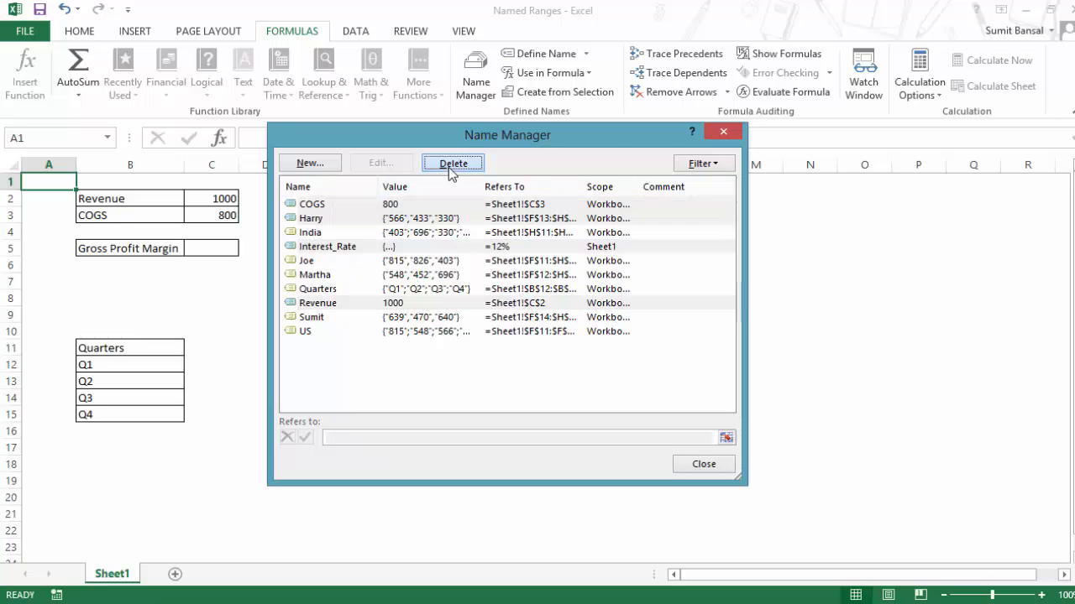
key("Return")
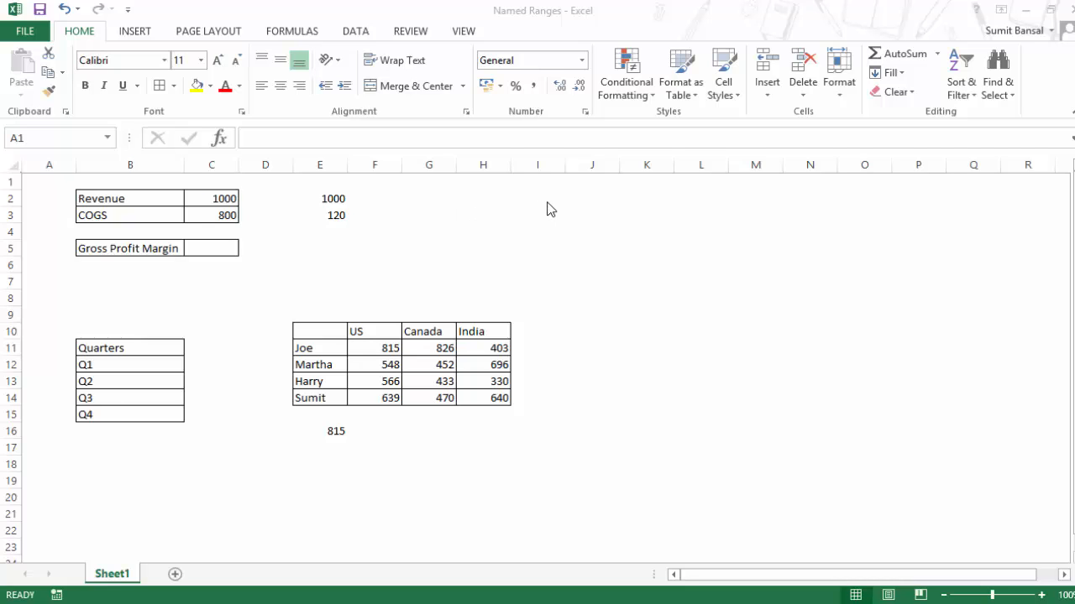
Step: Bring up the Paste Name list to look through the available names, and close it without inserting any
key("F3")
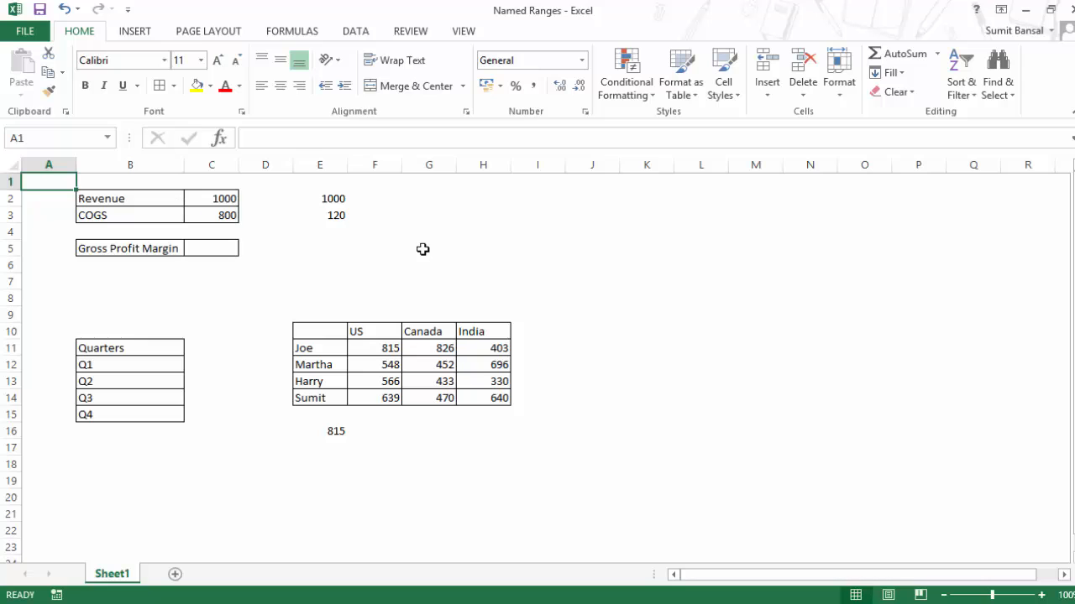
key("F3")
left_click_drag(672, 258, 609, 192)
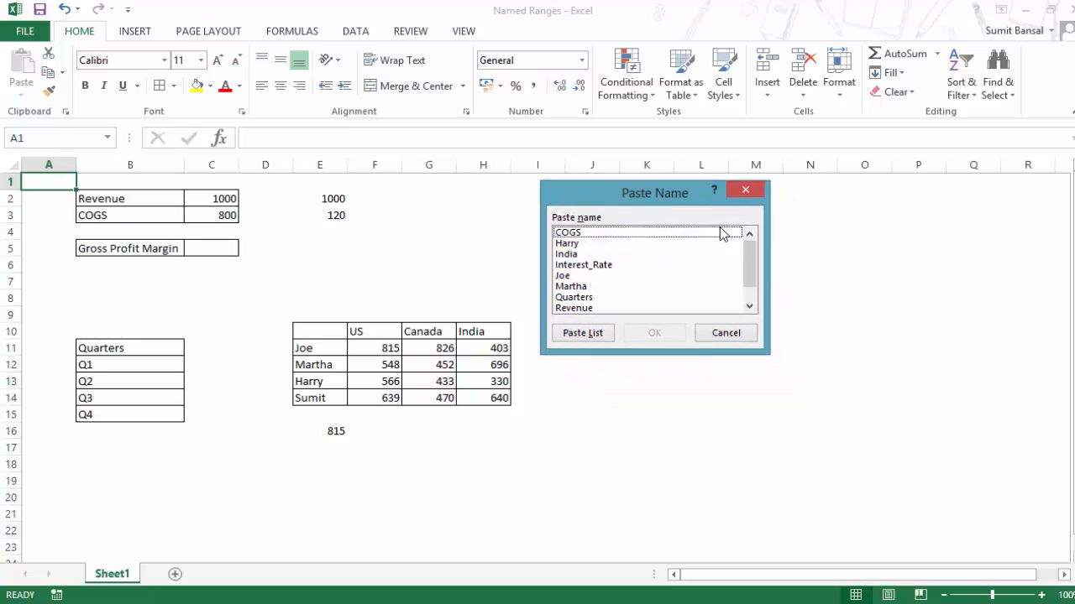
mouse_move(751, 252)
left_mouse_down()
mouse_move(758, 280)
mouse_move(753, 234)
left_mouse_up()
key("Escape")
Step: Enter the formula =SUM(India) in cell G3, inserting the India name from the Paste Name list
left_click(457, 217)
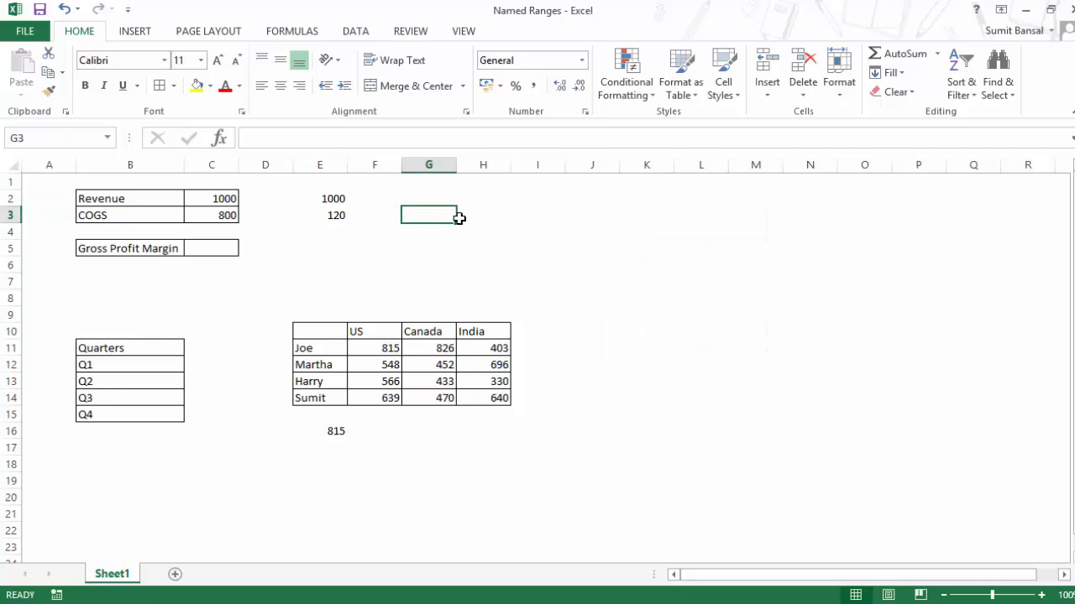
type("=sum")
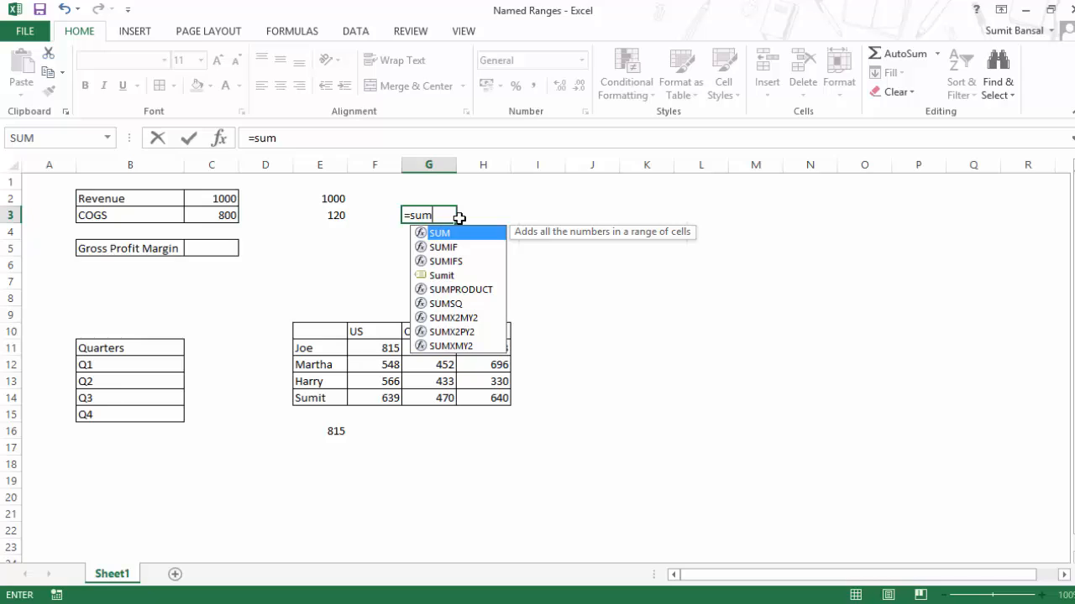
key("Tab")
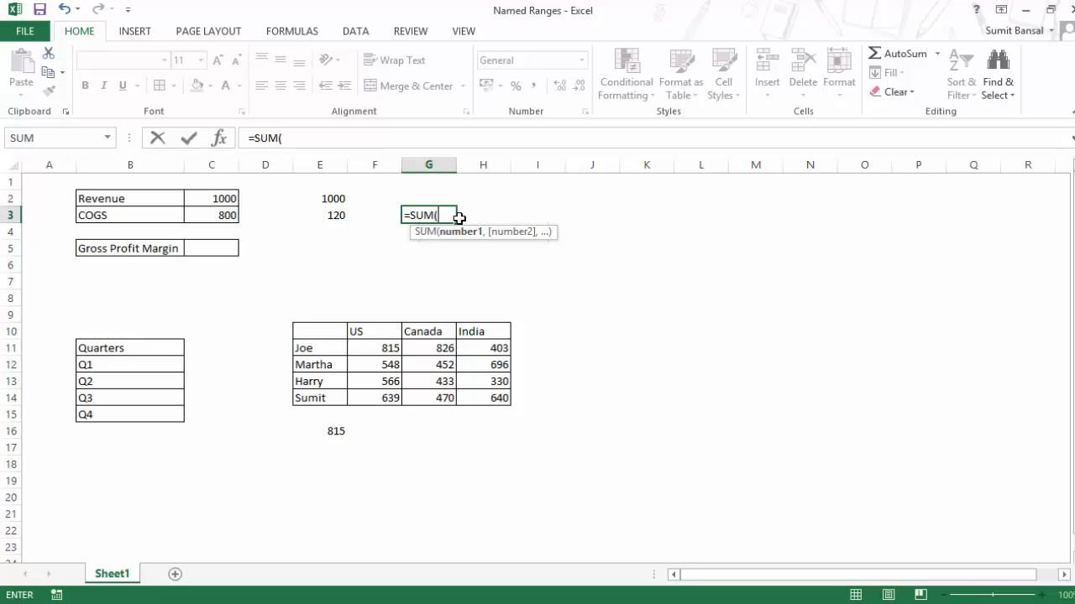
key("F3")
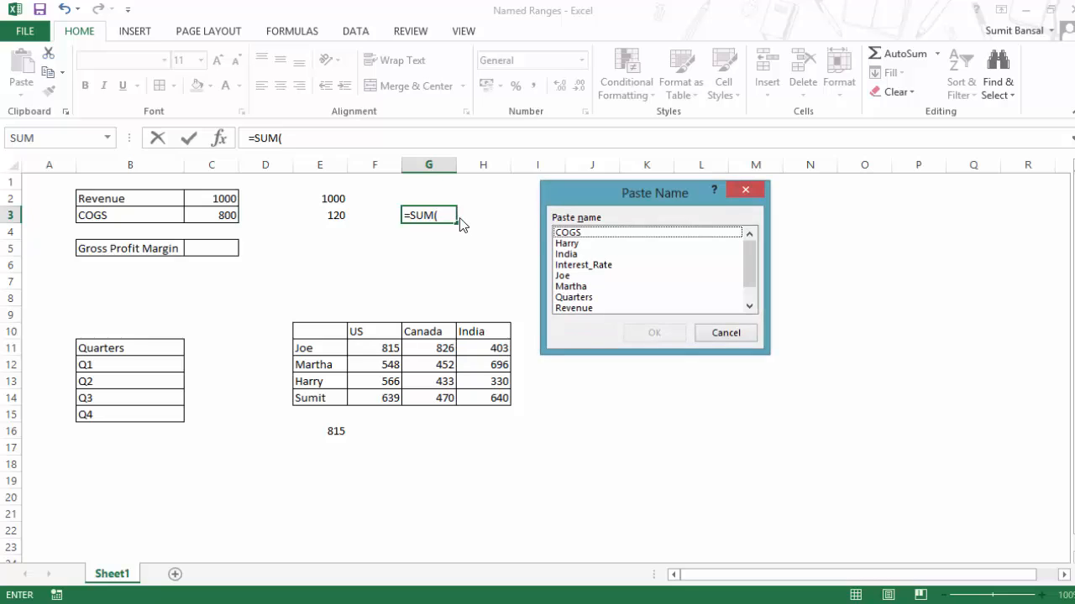
left_click_drag(750, 270, 749, 243)
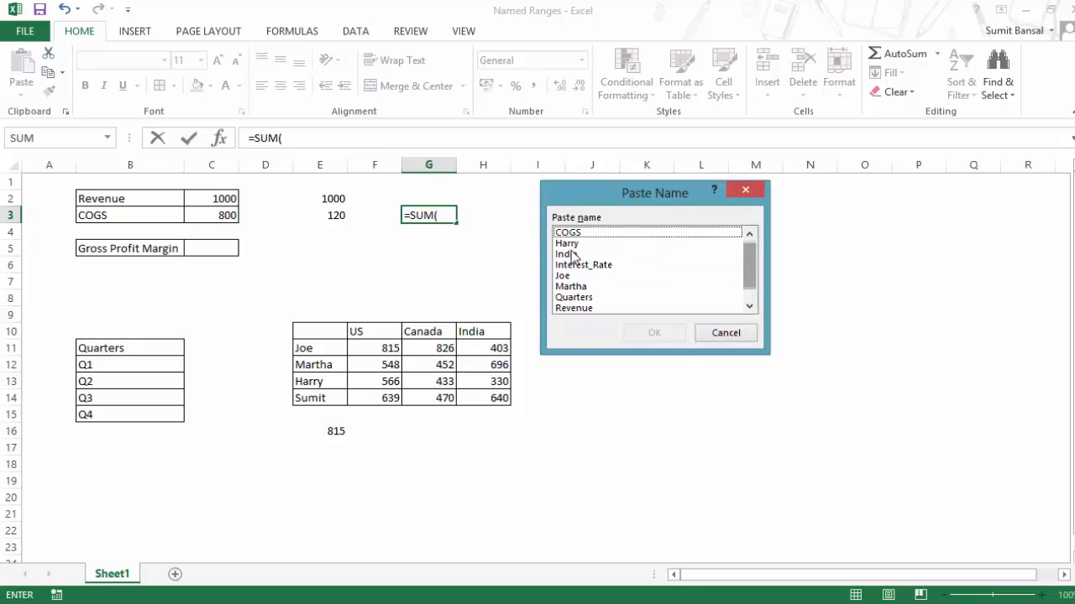
left_click(621, 254)
left_click(661, 331)
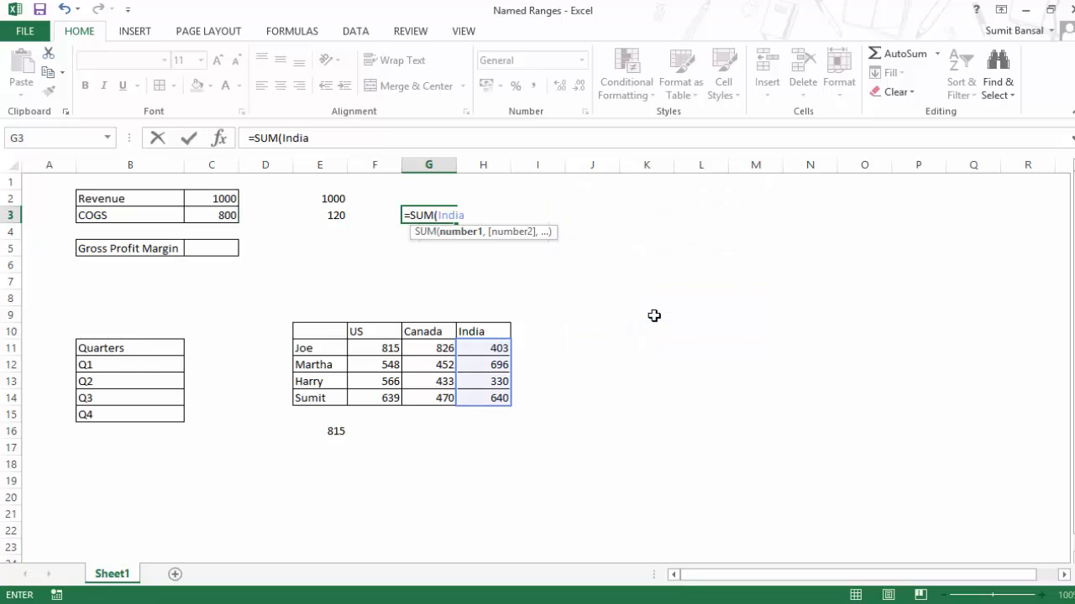
key("Return")
key("Up")
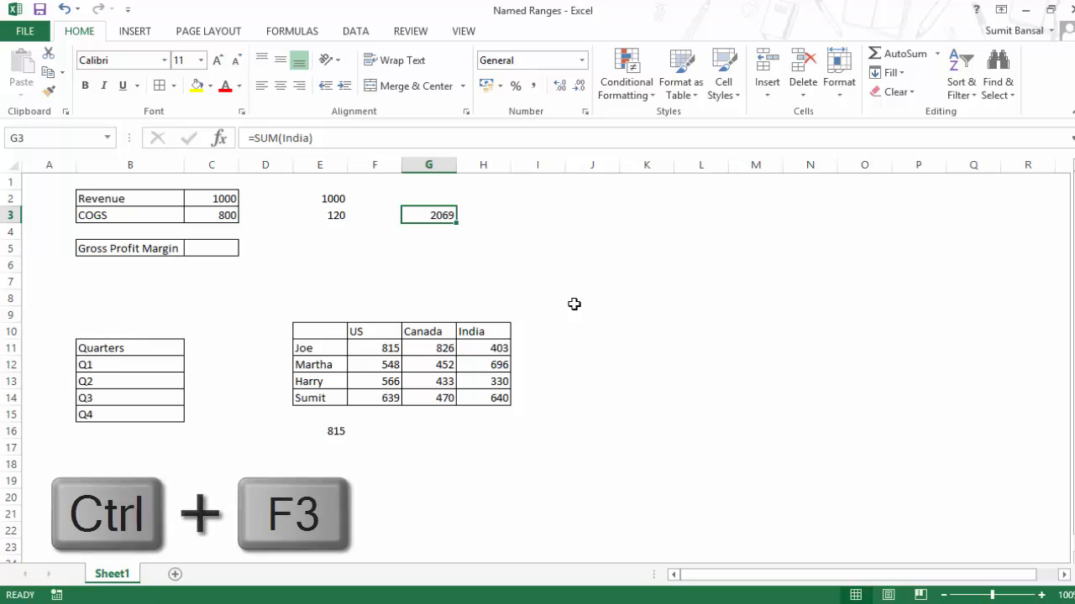
Step: Open the Name Manager directly from the worksheet to review the defined names, and close it
left_click(558, 267)
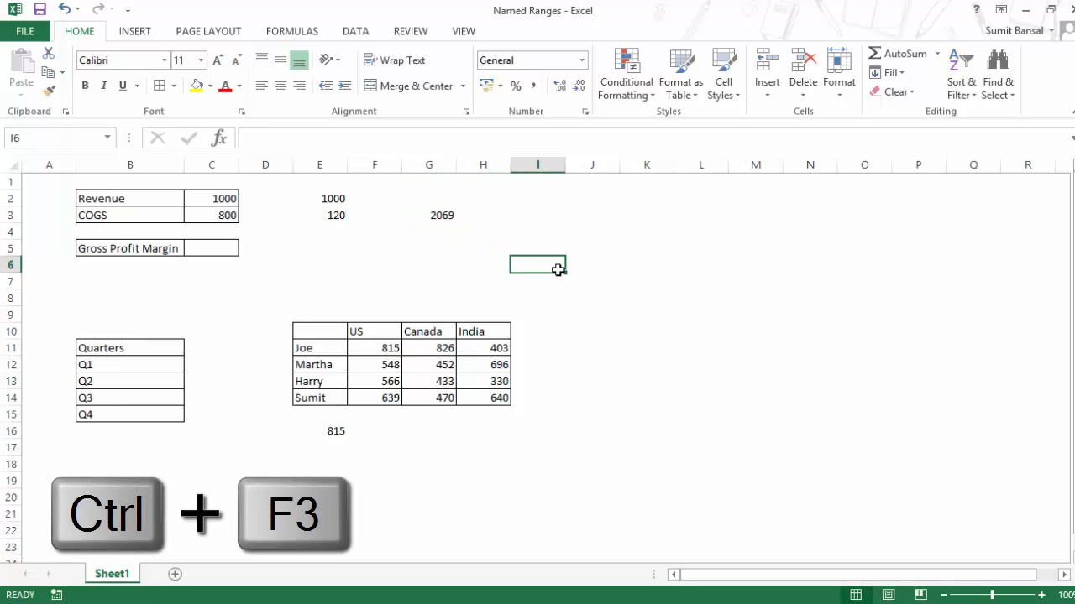
key("ctrl+F3")
left_click_drag(652, 104, 603, 163)
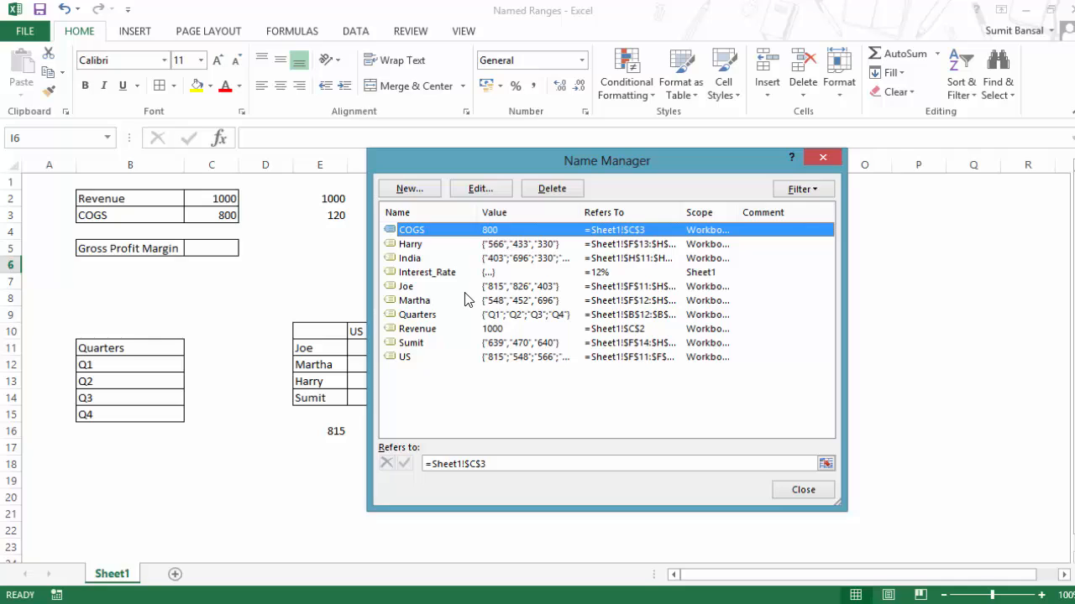
left_click(821, 157)
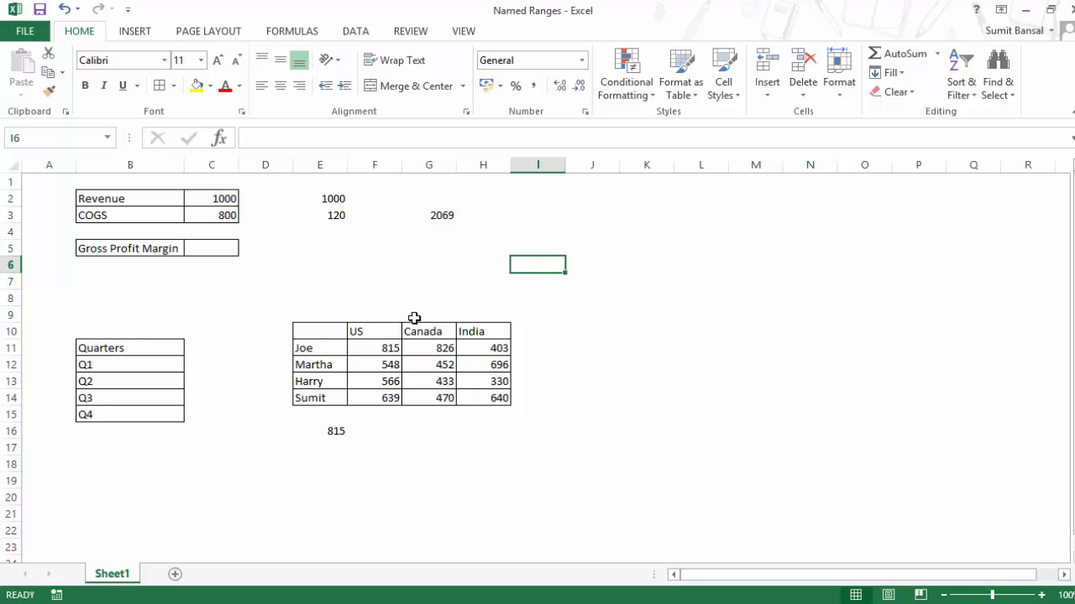
Step: View the Create Names from Selection options for the table in E10:H14, and close them without creating names
left_click_drag(327, 331, 398, 375)
left_click_drag(461, 402, 509, 400)
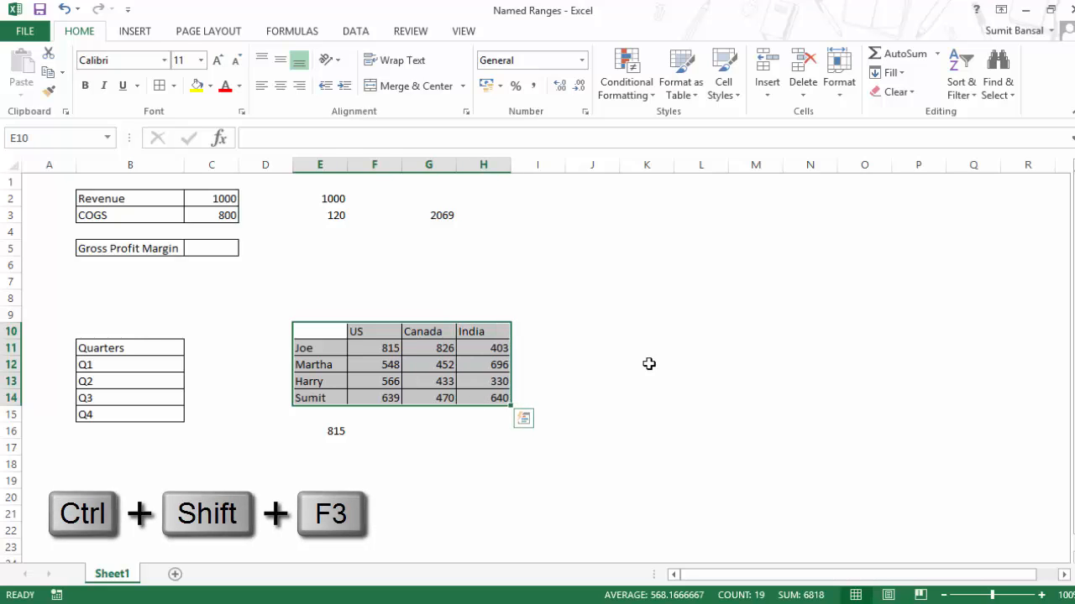
key("ctrl+shift+F3")
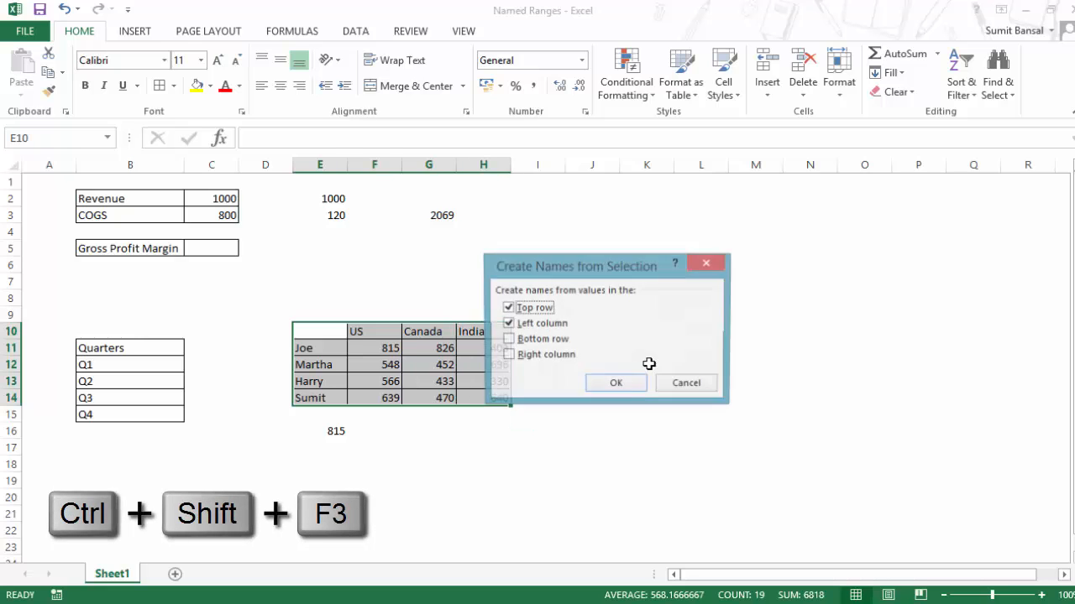
left_click_drag(581, 272, 630, 251)
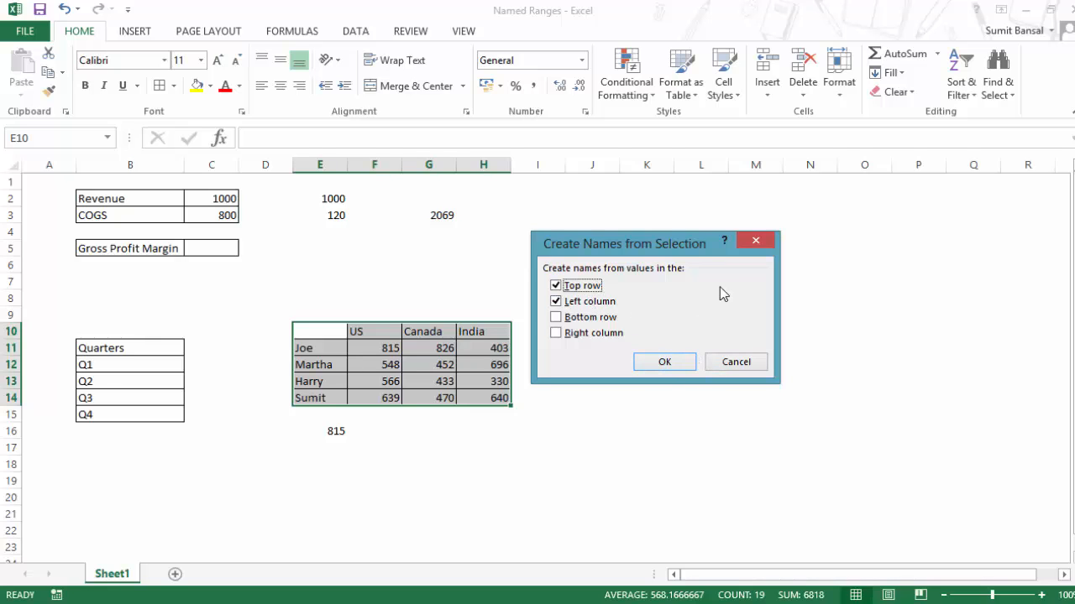
left_click(755, 243)
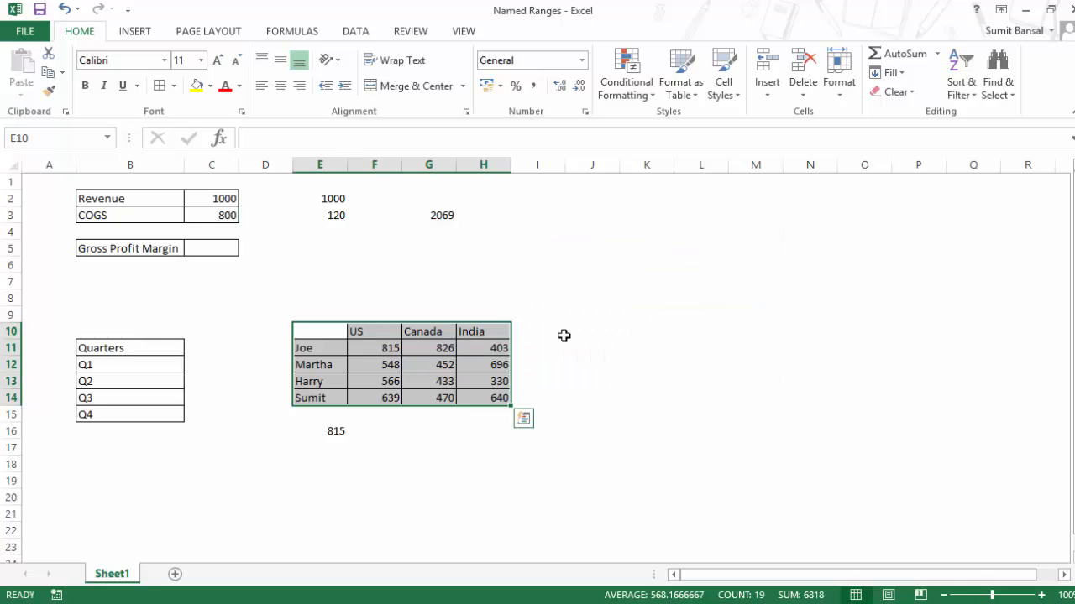
Step: Create names for the table in E10:H14 from its top row and left column
left_click_drag(326, 332, 468, 394)
key("ctrl+shift+F3")
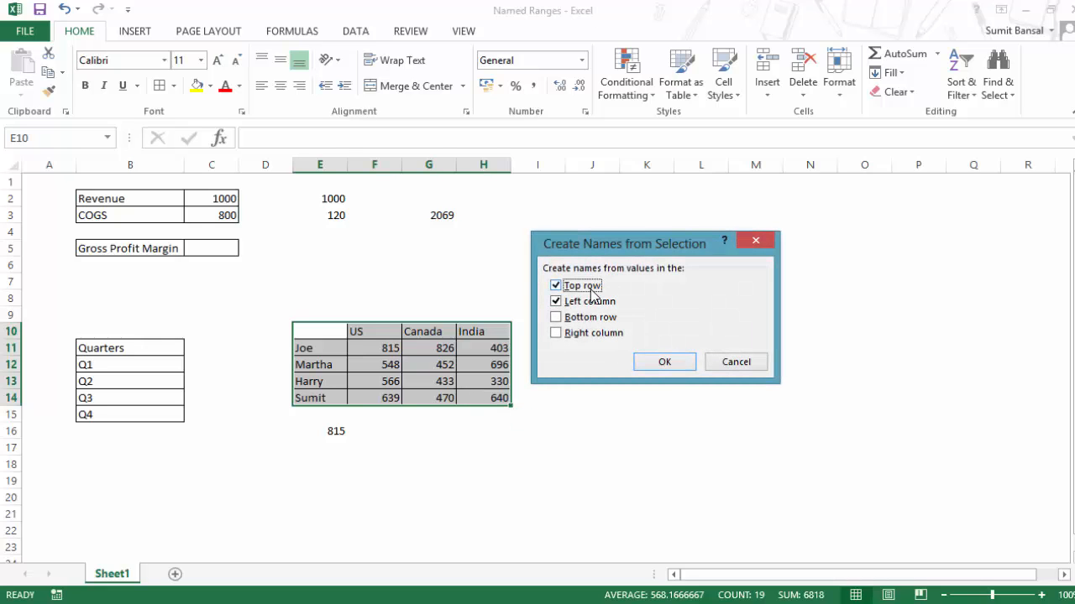
left_click(659, 369)
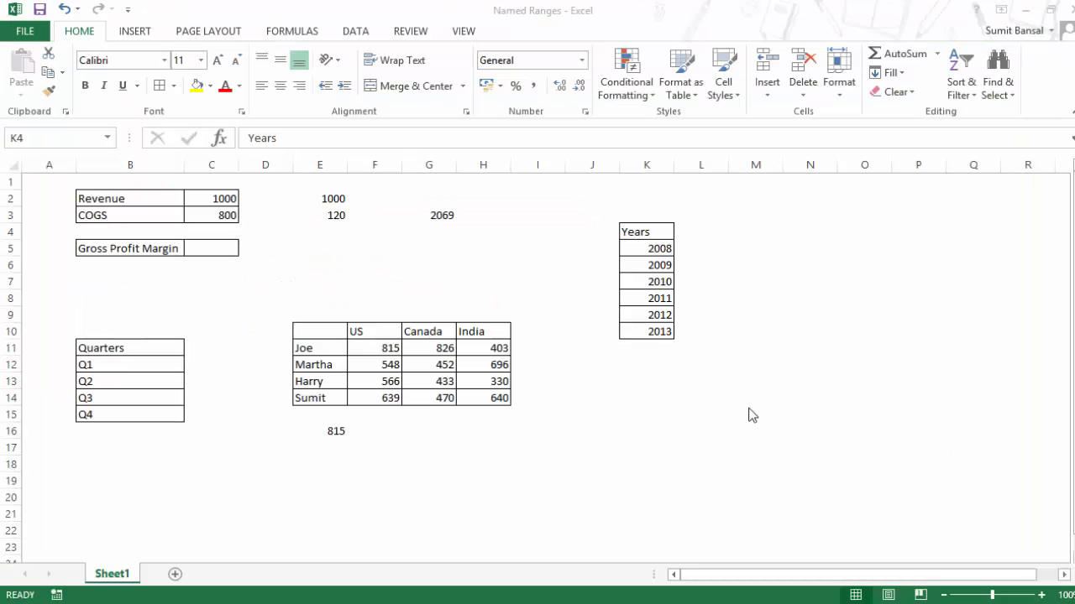
Step: Create a name for the list in K4:K10 from its top row, Years
left_click(654, 235)
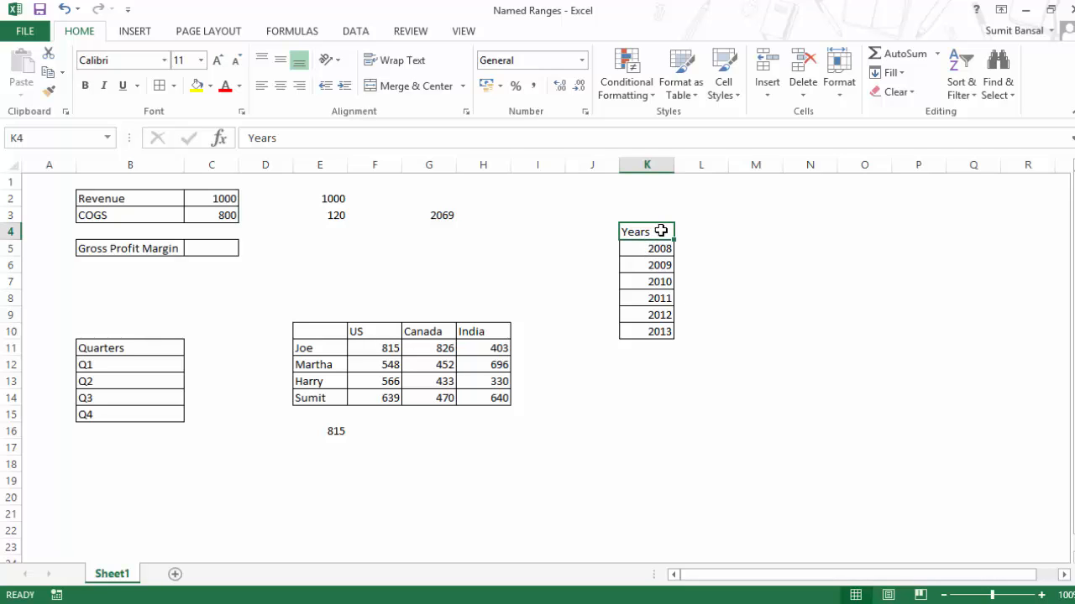
left_click_drag(663, 245, 660, 332)
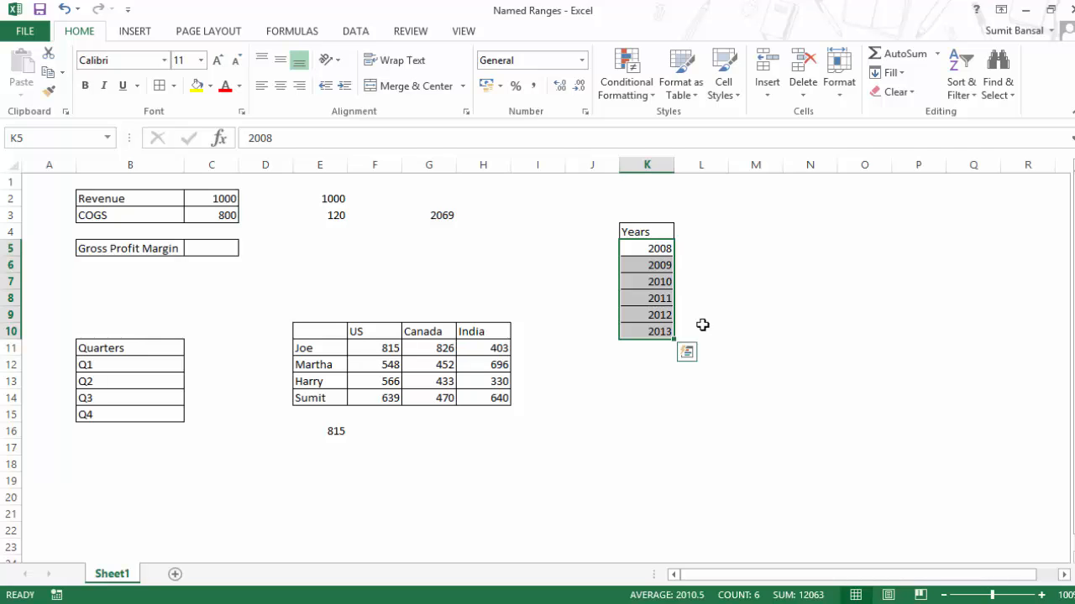
left_click(658, 232)
left_click_drag(658, 241, 664, 331)
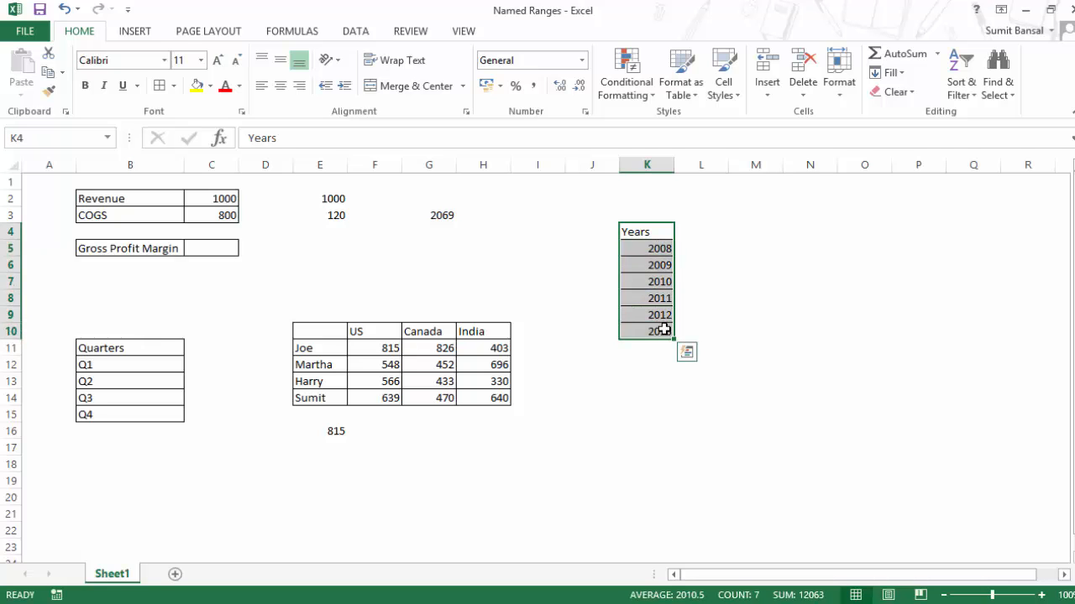
key("ctrl+shift+F3")
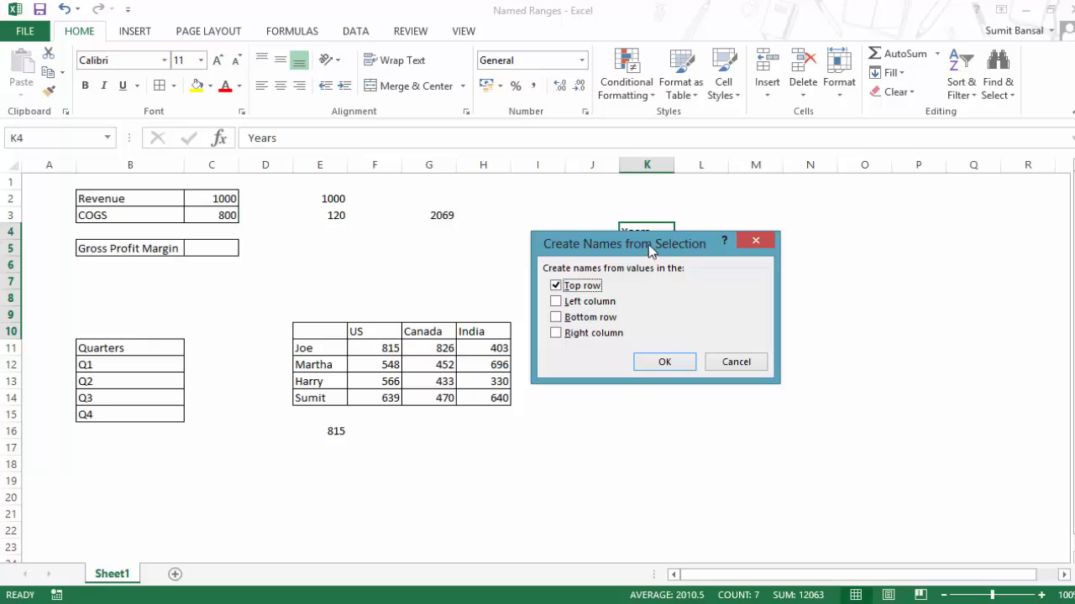
left_click_drag(648, 245, 821, 203)
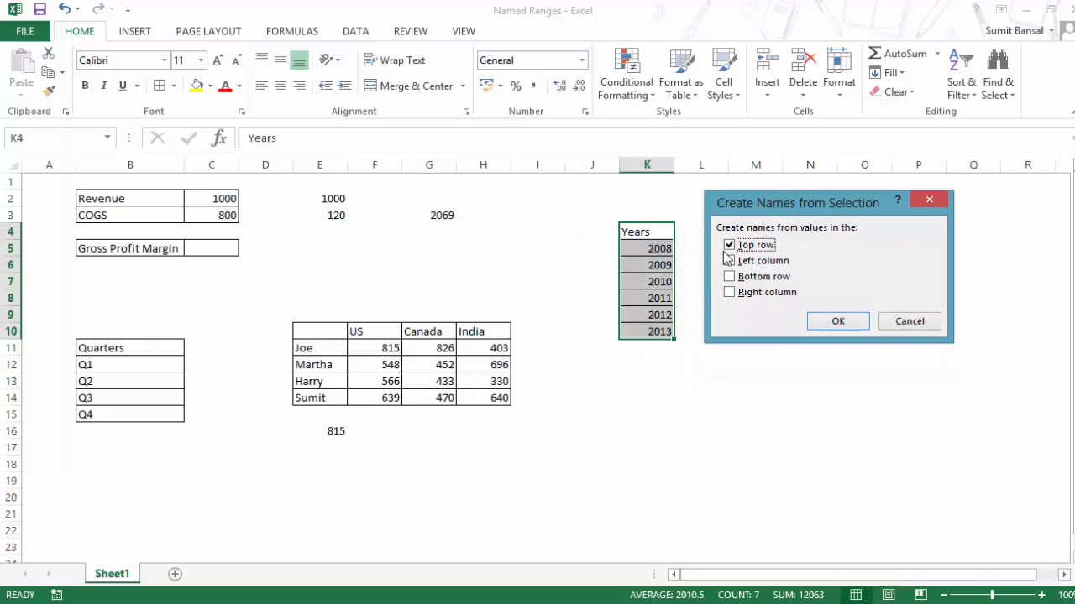
left_click(836, 323)
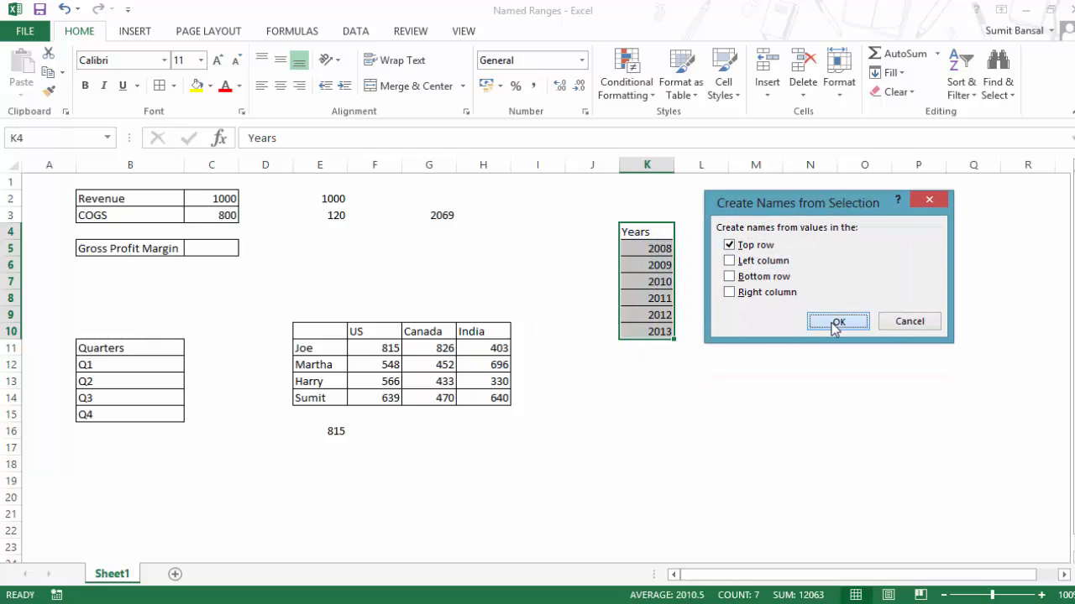
Step: Go to the Years named range to check which cells it covers
left_click(108, 137)
left_click(67, 321)
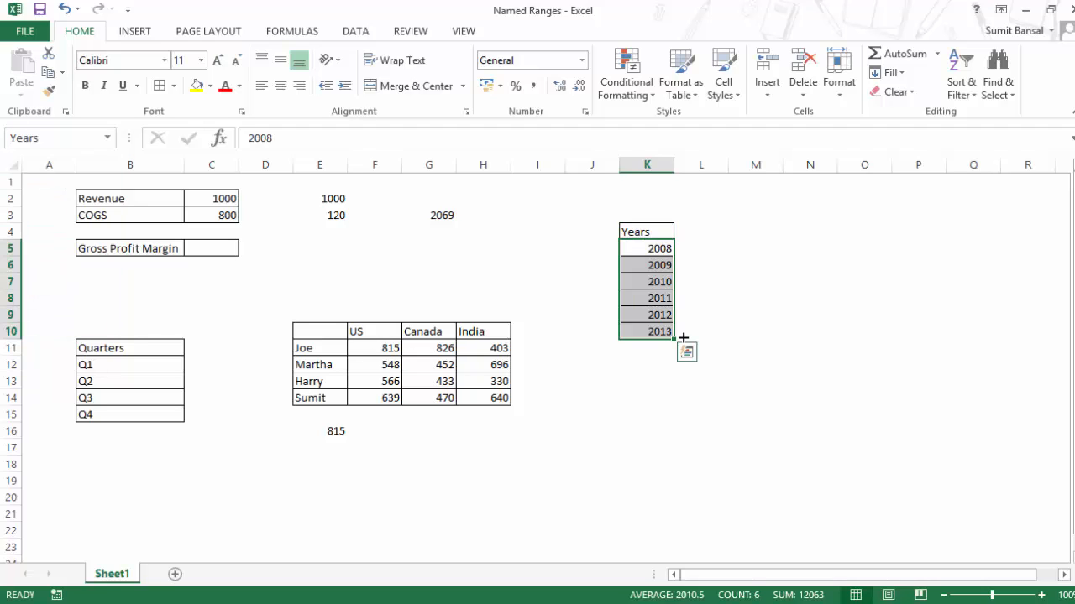
left_click_drag(647, 266, 647, 331)
left_click(735, 335)
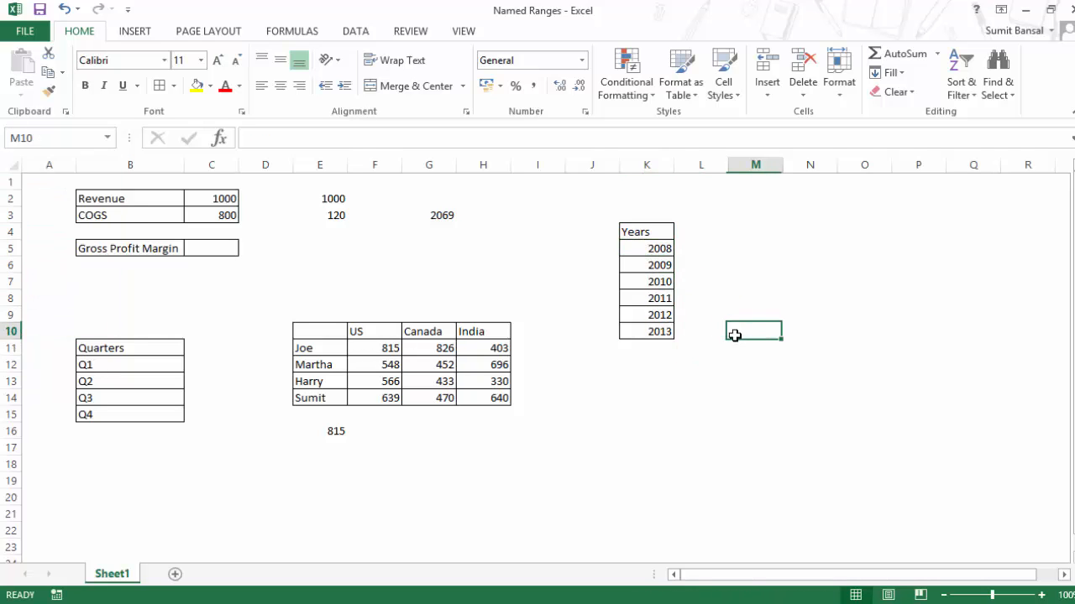
Step: Enter 2014 in cell K11 below the list, and select the Years named range to check its extent
left_click(653, 346)
type("2014")
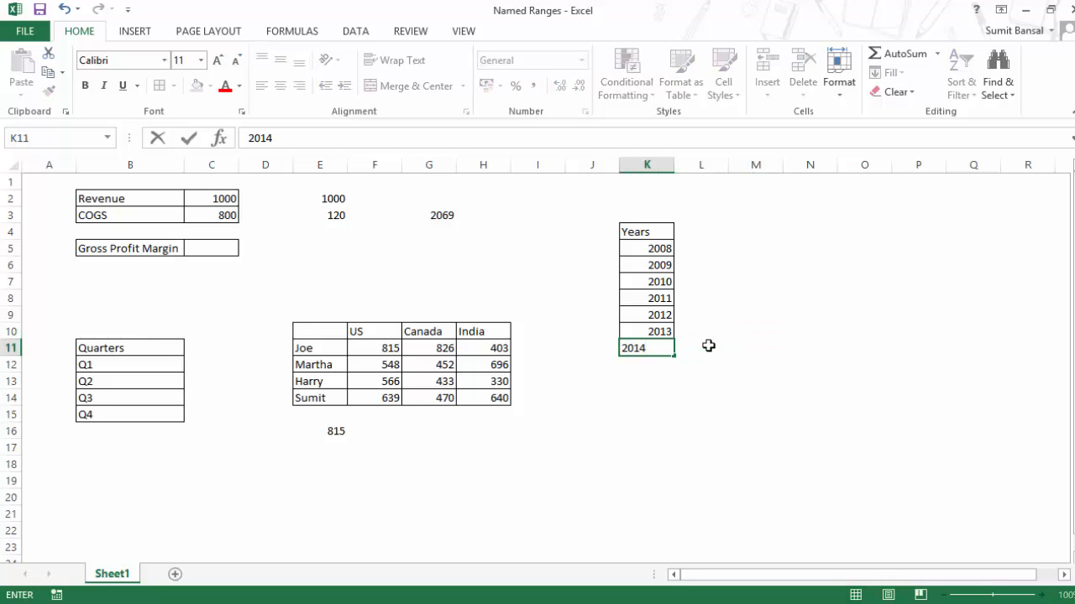
key("Return")
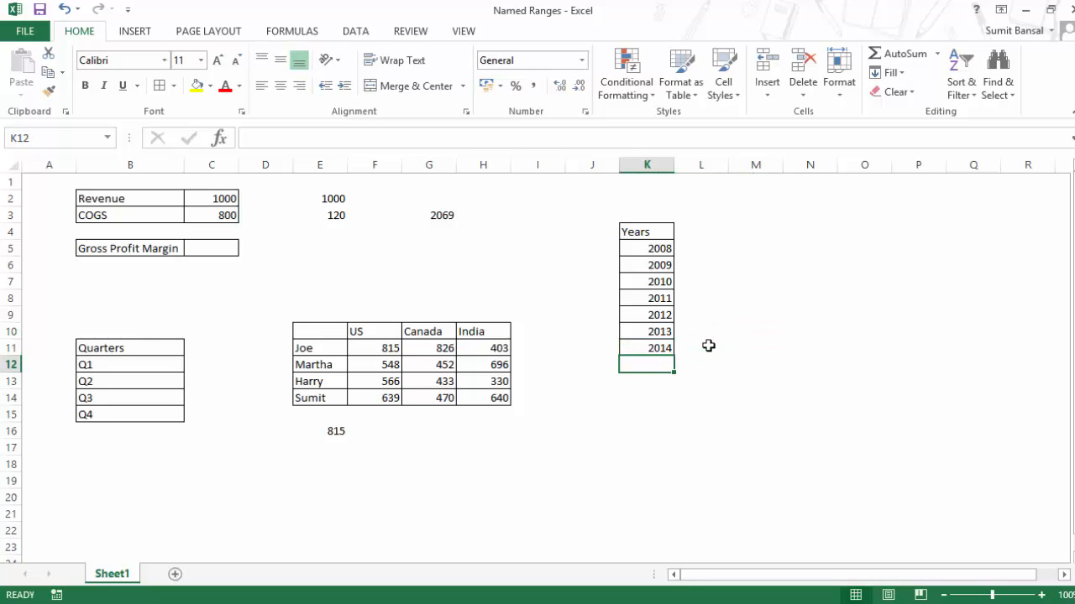
key("Up")
left_click(108, 138)
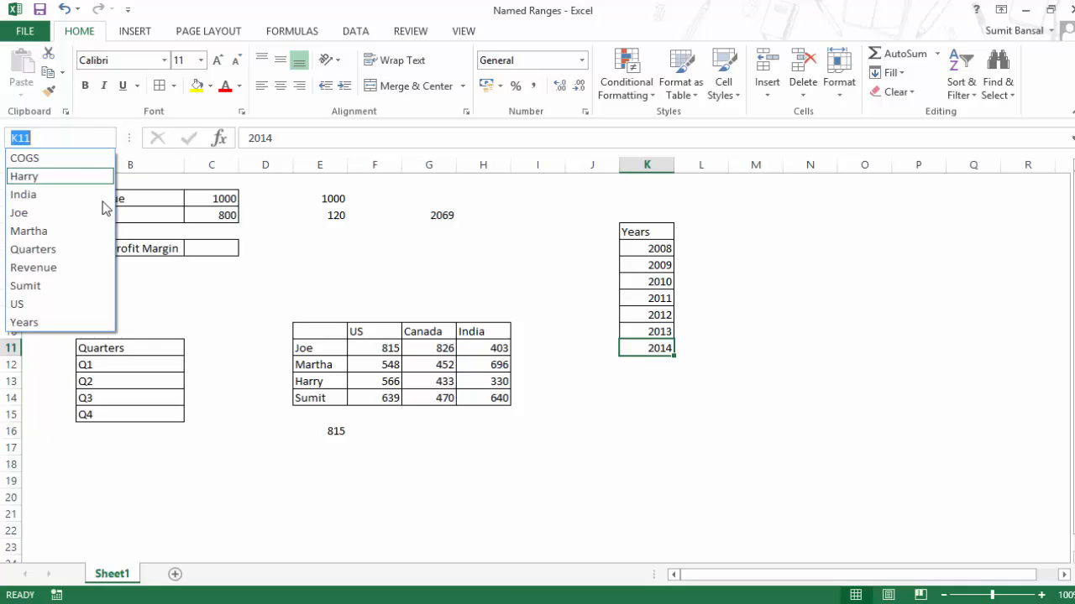
left_click(88, 323)
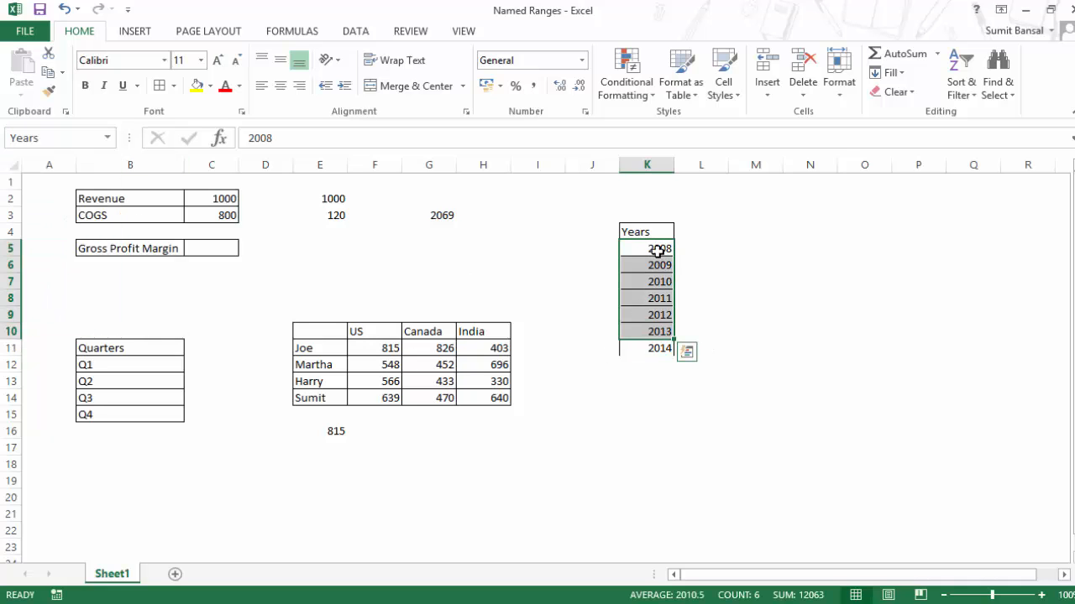
Step: Enter the formula =MAX(Years) in cell M4 and check its result
left_click(735, 229)
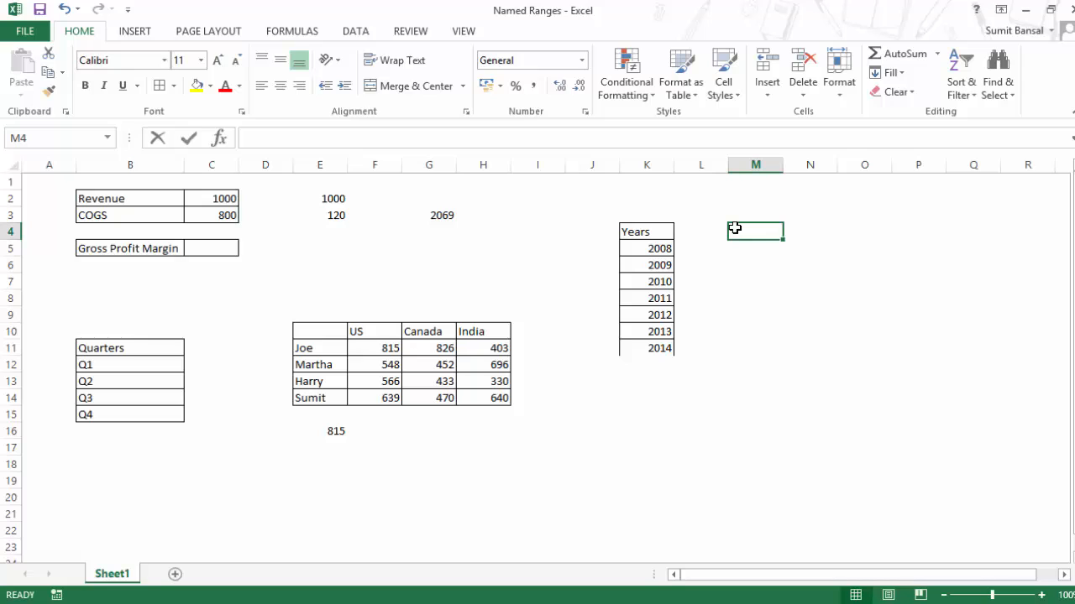
type("=max")
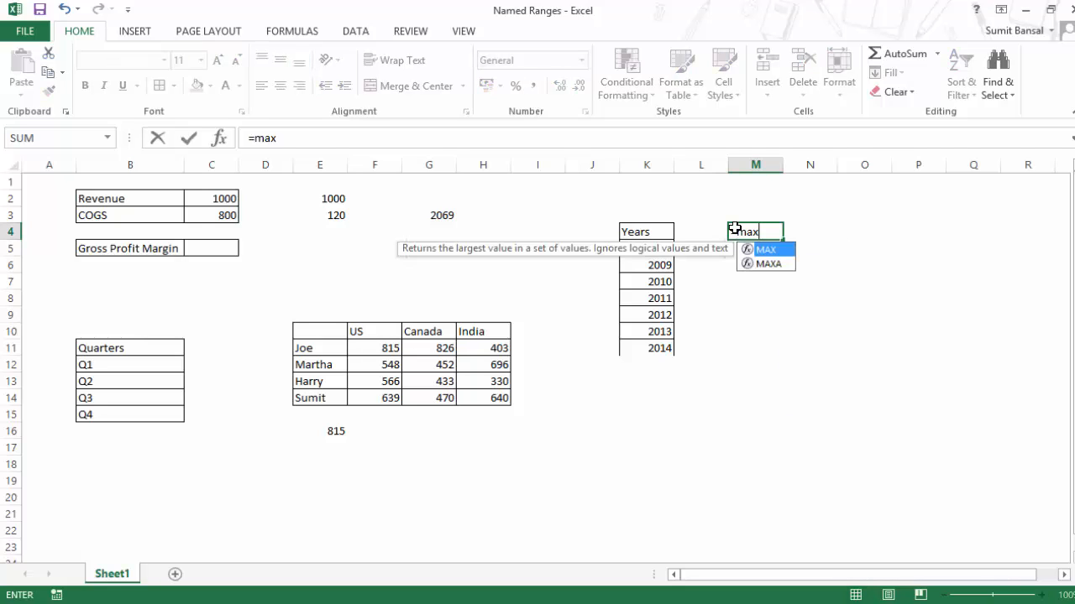
key("Tab")
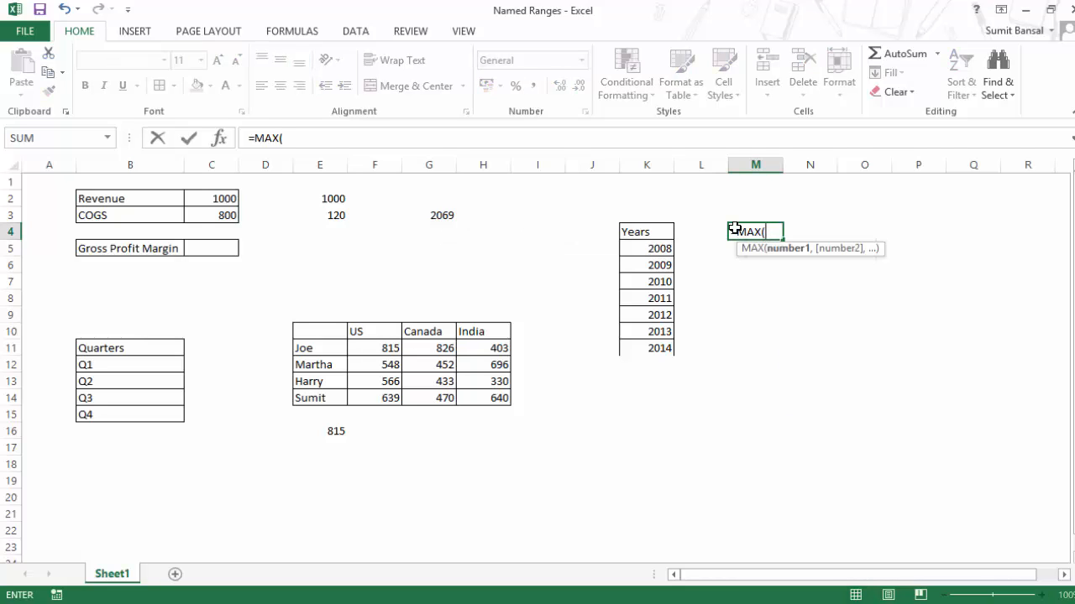
type("ye")
key("Tab")
key("BackSpace")
key("BackSpace")
key("BackSpace")
key("BackSpace")
type("ye")
key("Down")
key("Down")
key("Tab")
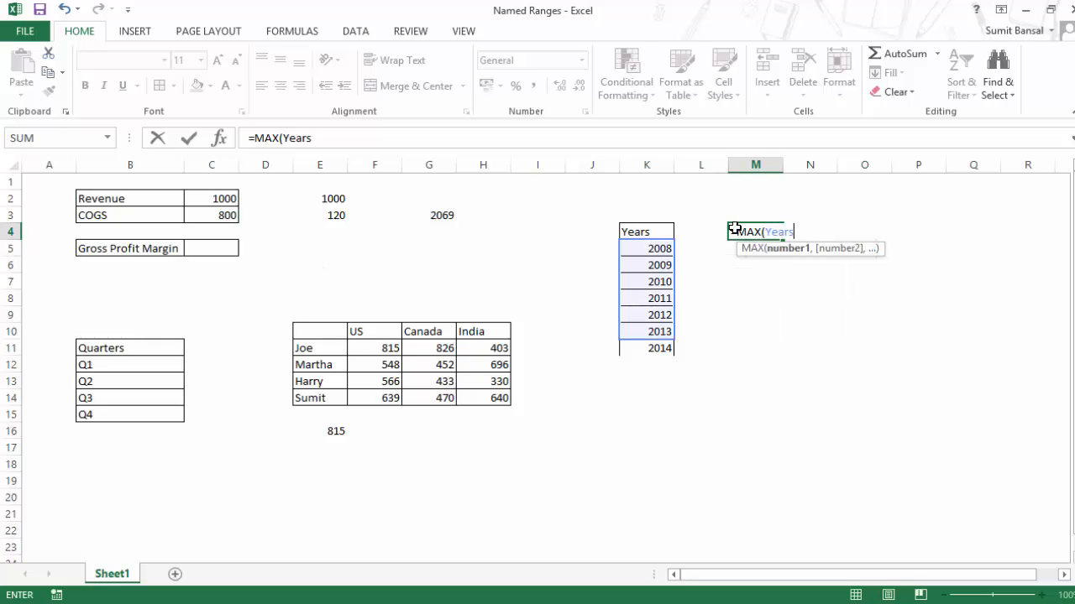
key("Return")
left_click(733, 229)
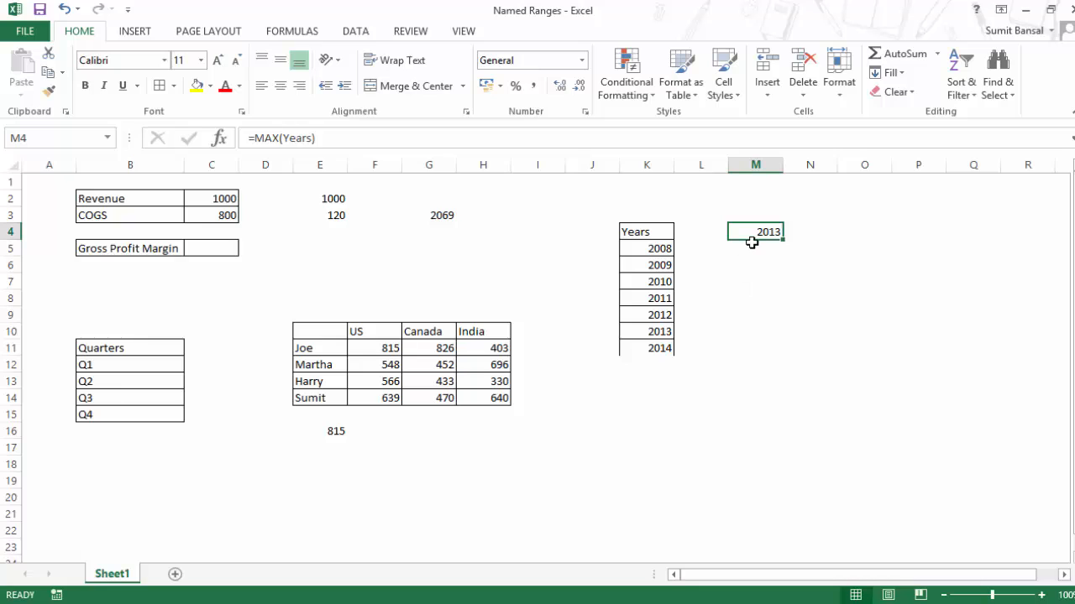
Step: Clear the MAX formula from cell M4 and the added year from cell K11
key("Delete")
left_click(657, 352)
key("Delete")
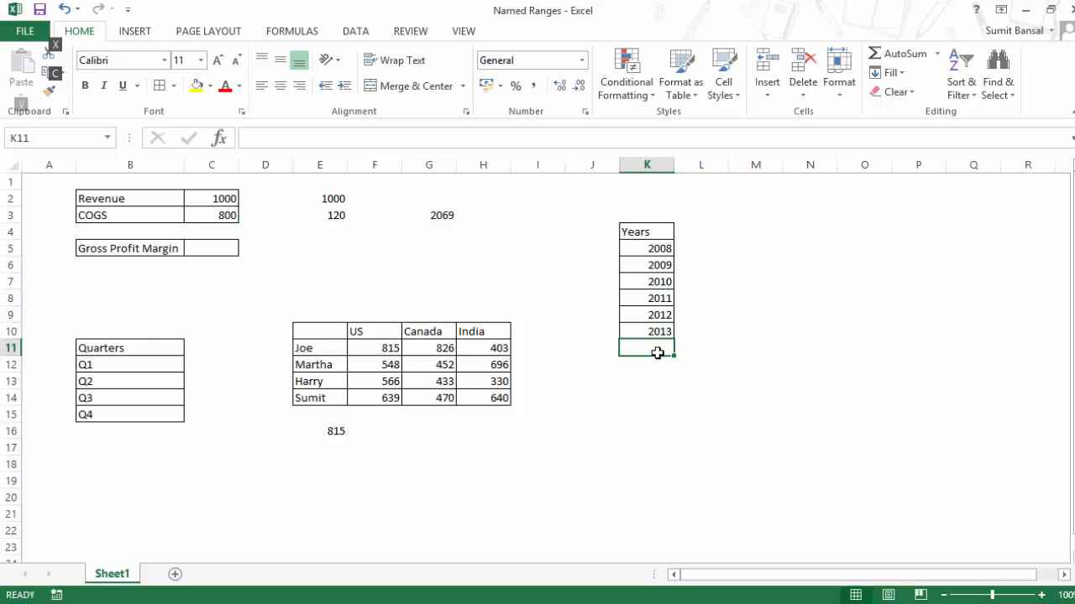
left_click(654, 239)
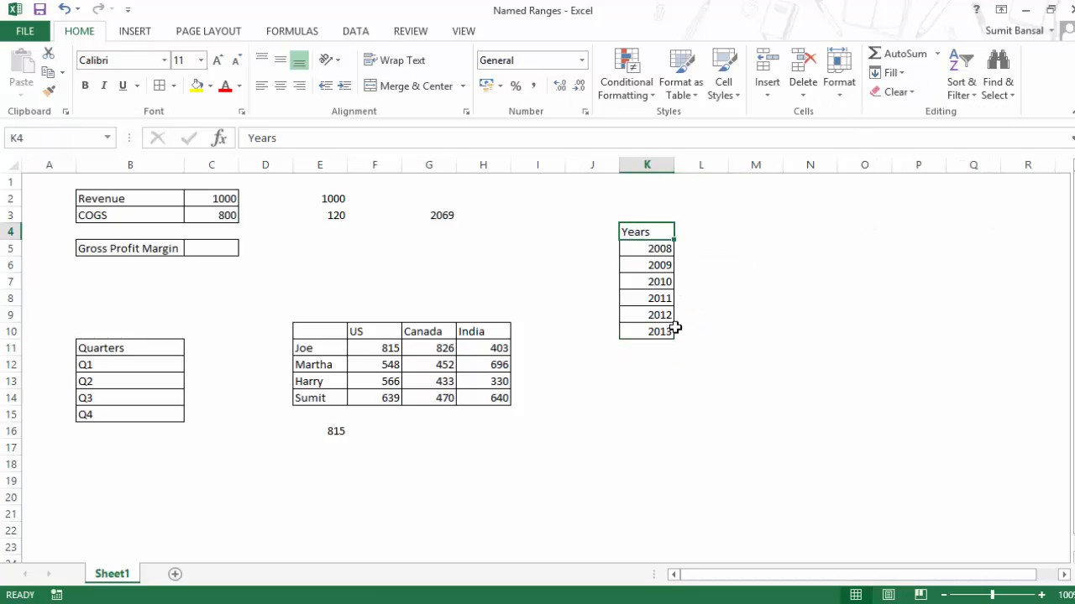
Step: Start an OFFSET formula in cell M1 with K5 as the reference and 0 for both the rows and columns
left_click(742, 186)
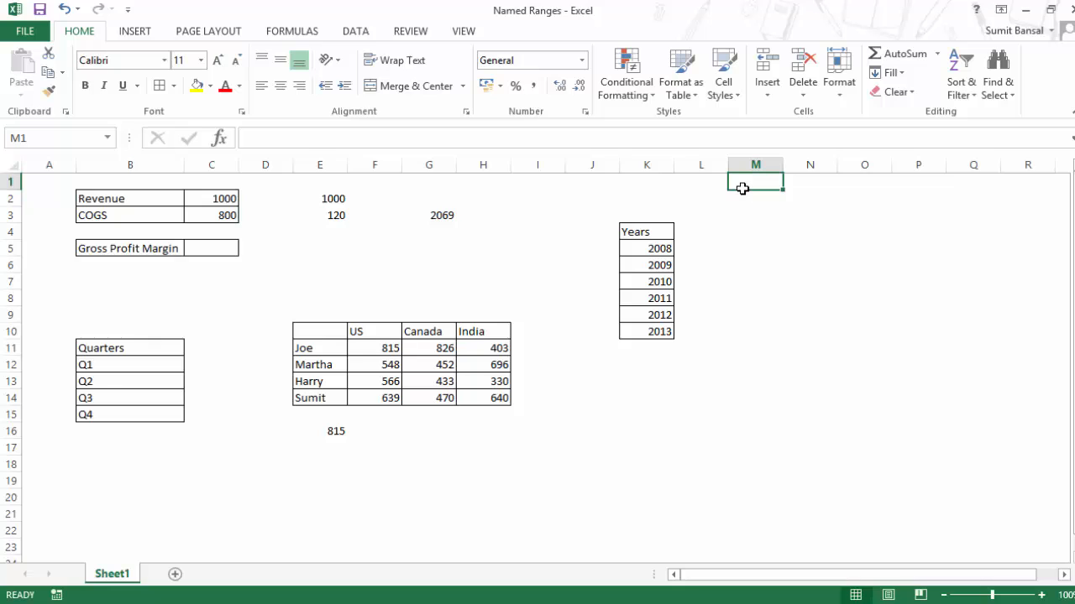
type("=")
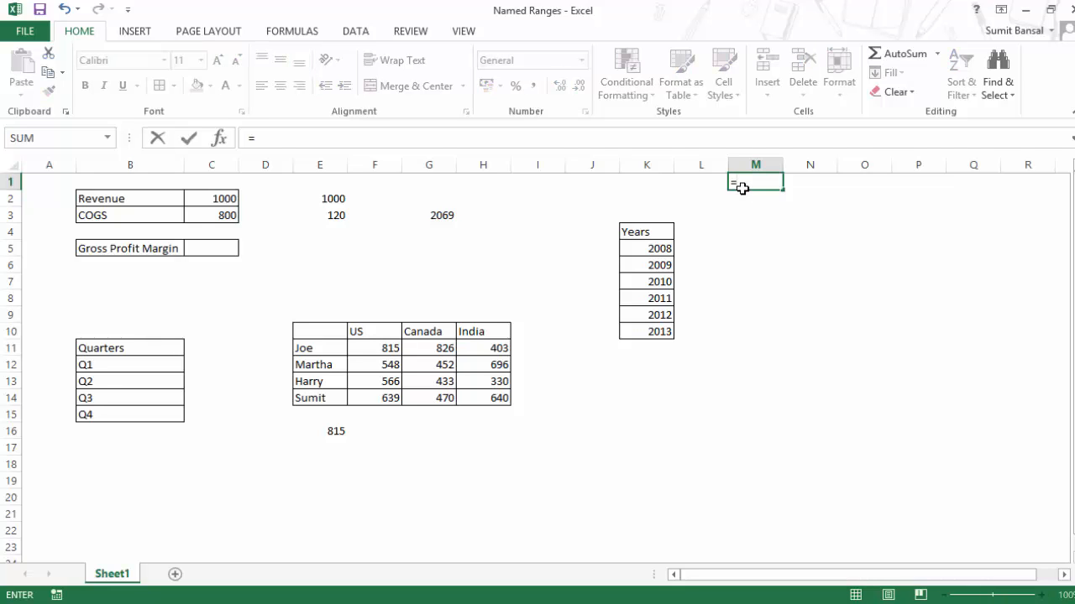
type("offse")
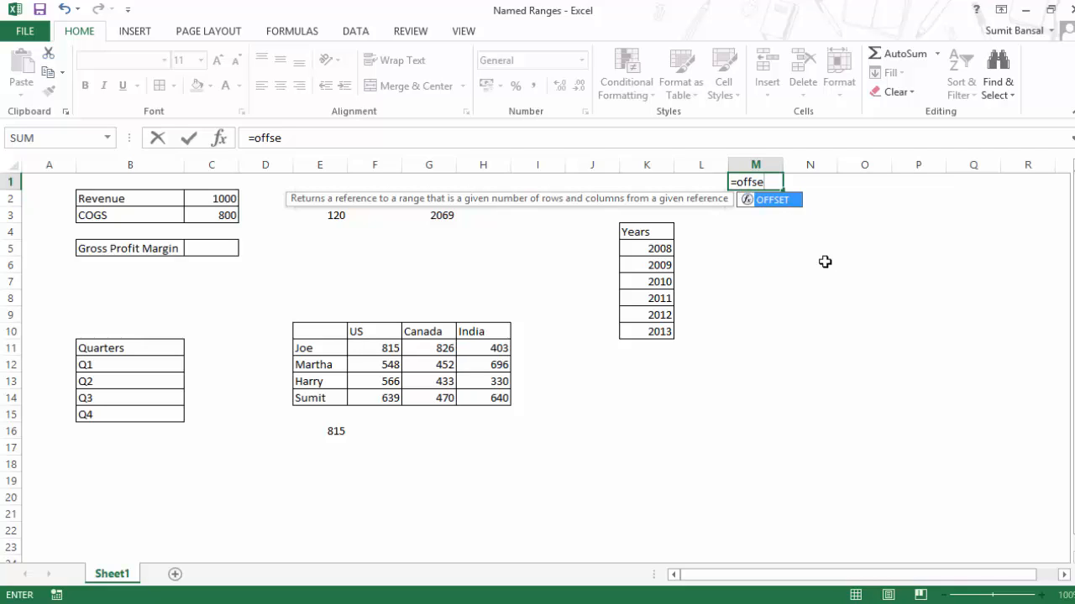
key("Tab")
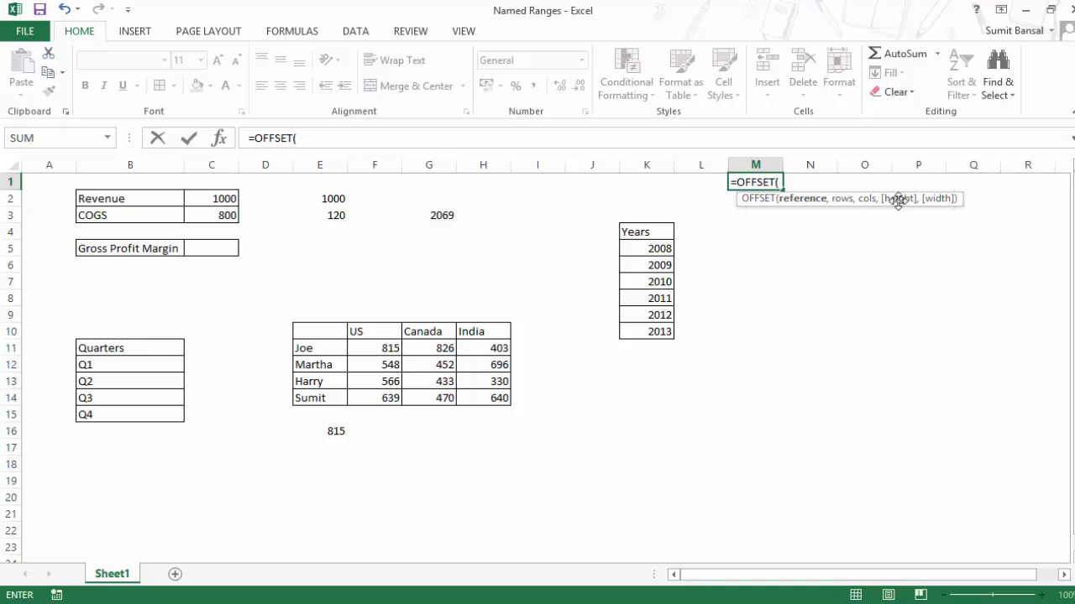
left_click(662, 249)
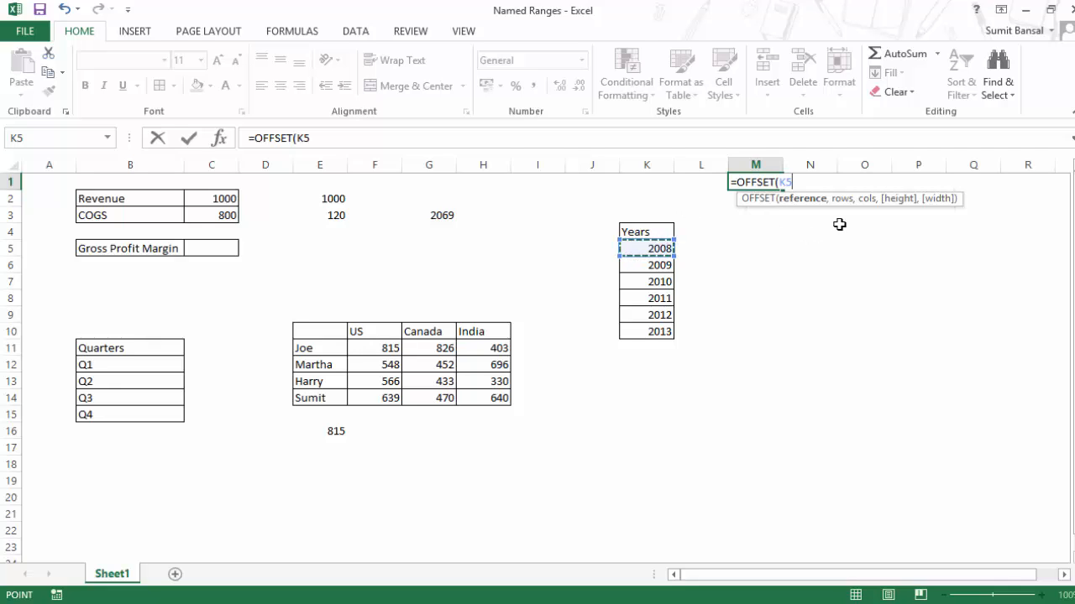
type(",")
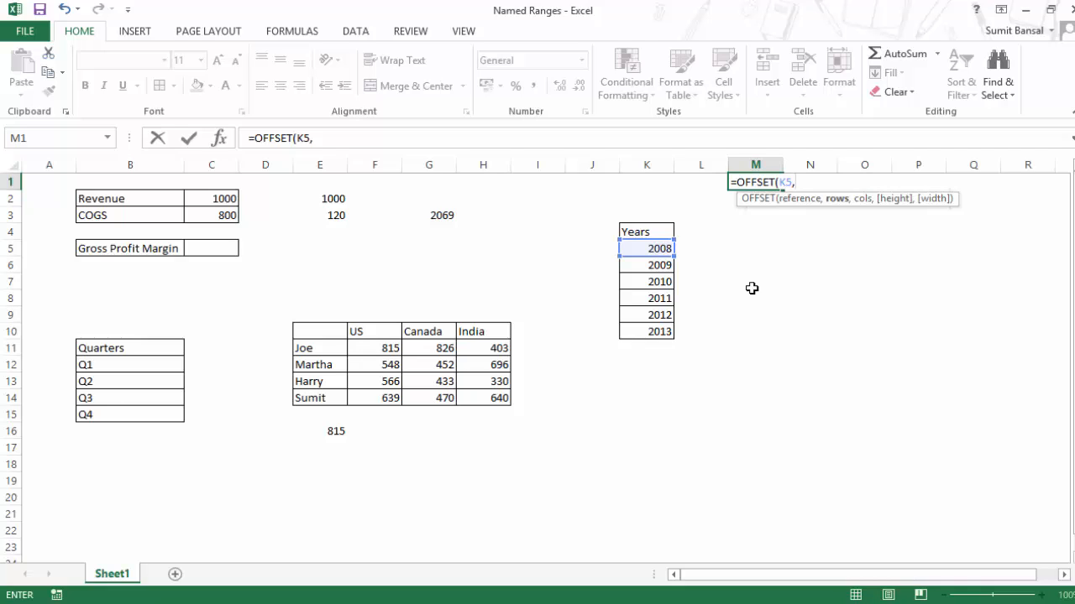
type("0,0")
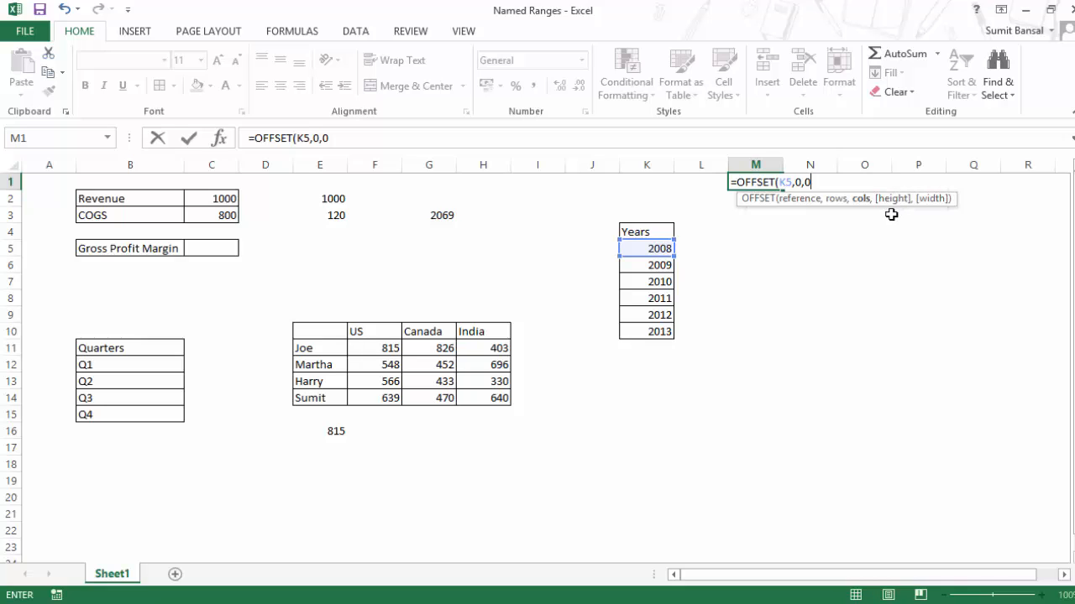
Step: Add COUNTIF($K$5:$K$21,"<>"&"") as the height argument of the OFFSET formula in M1
type(",")
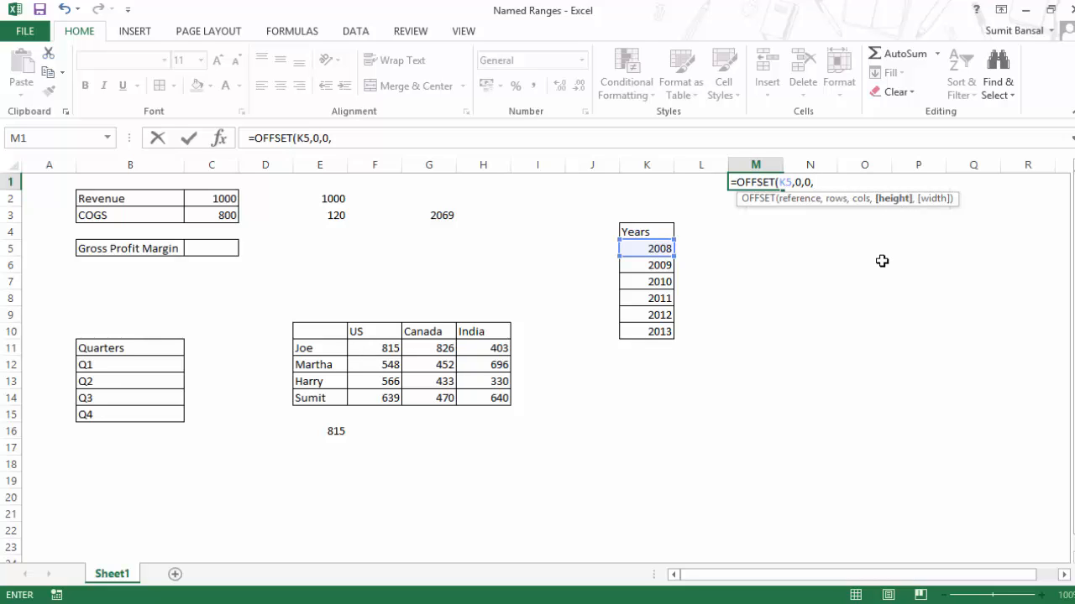
type("counit")
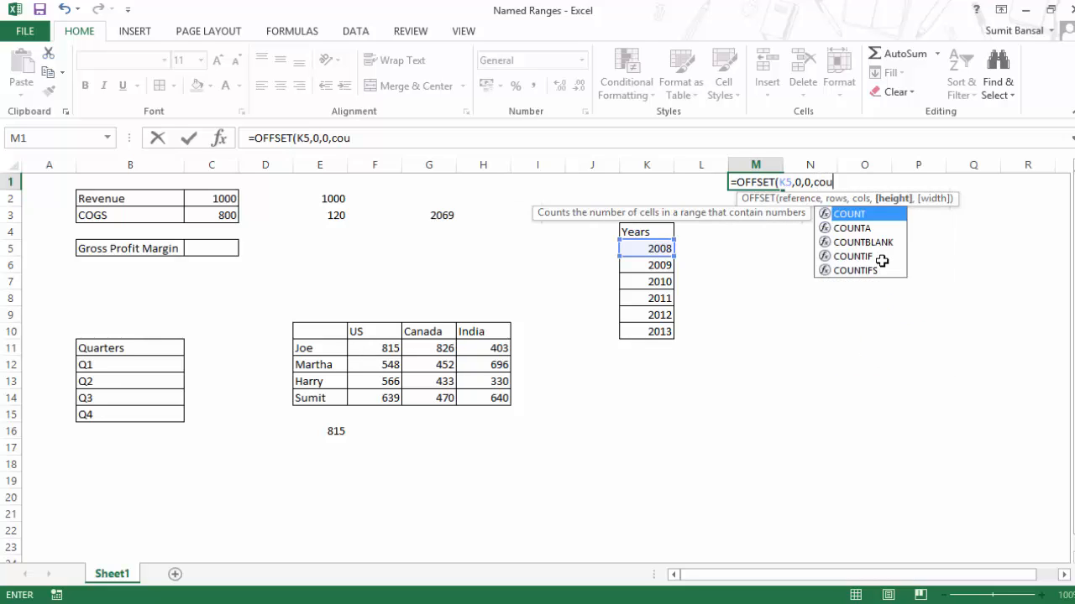
key("BackSpace")
type("tif")
key("Tab")
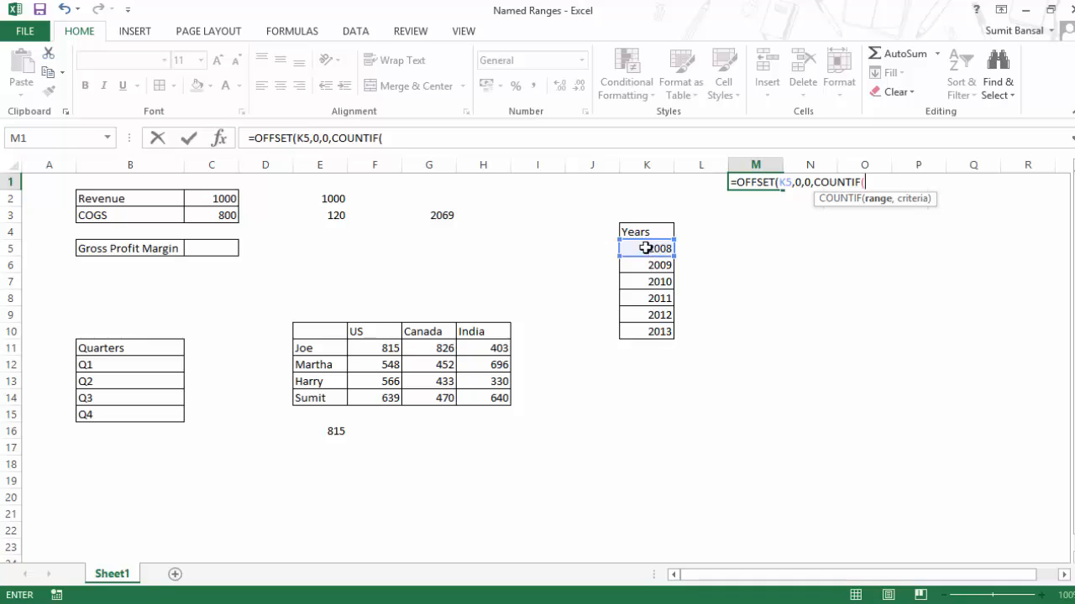
left_click_drag(645, 248, 663, 509)
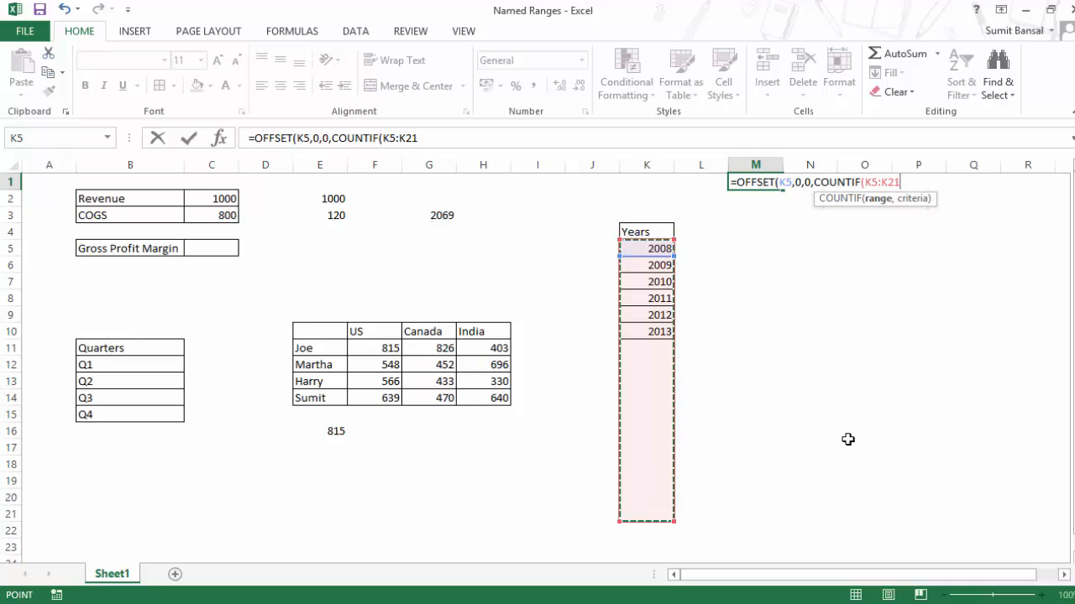
key("F4")
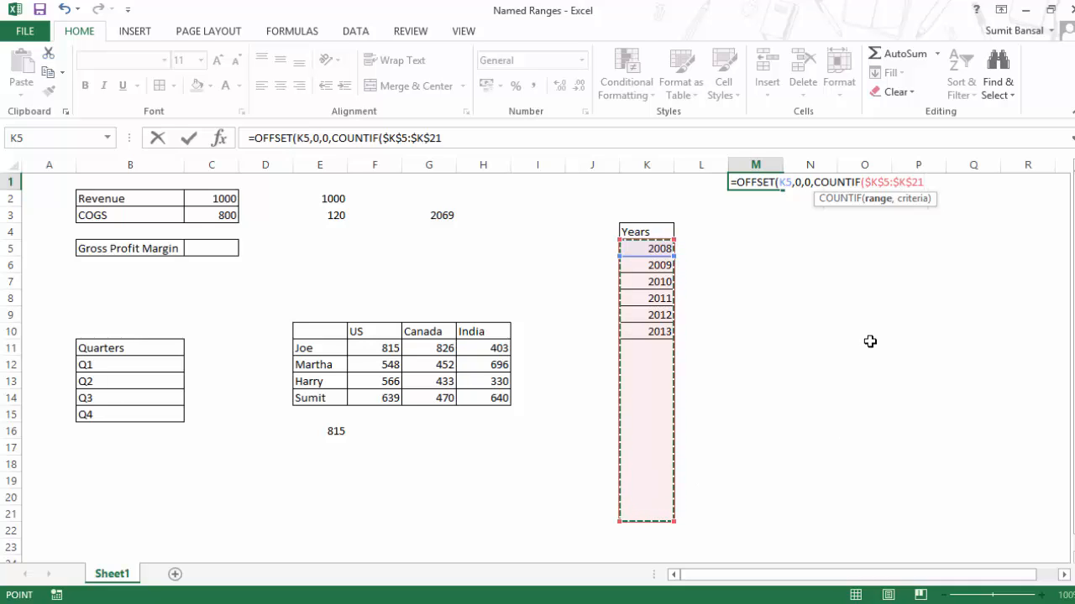
type(",\"<>\"&\"")
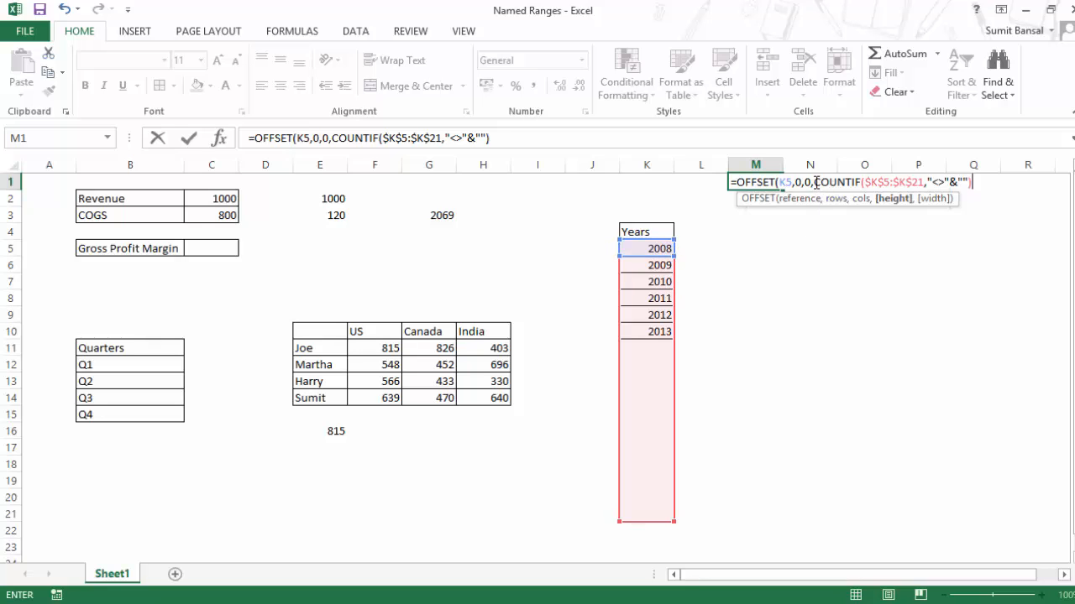
Step: Evaluate the COUNTIF part of the M1 formula in place, and undo that to restore the function
left_click_drag(816, 182, 978, 206)
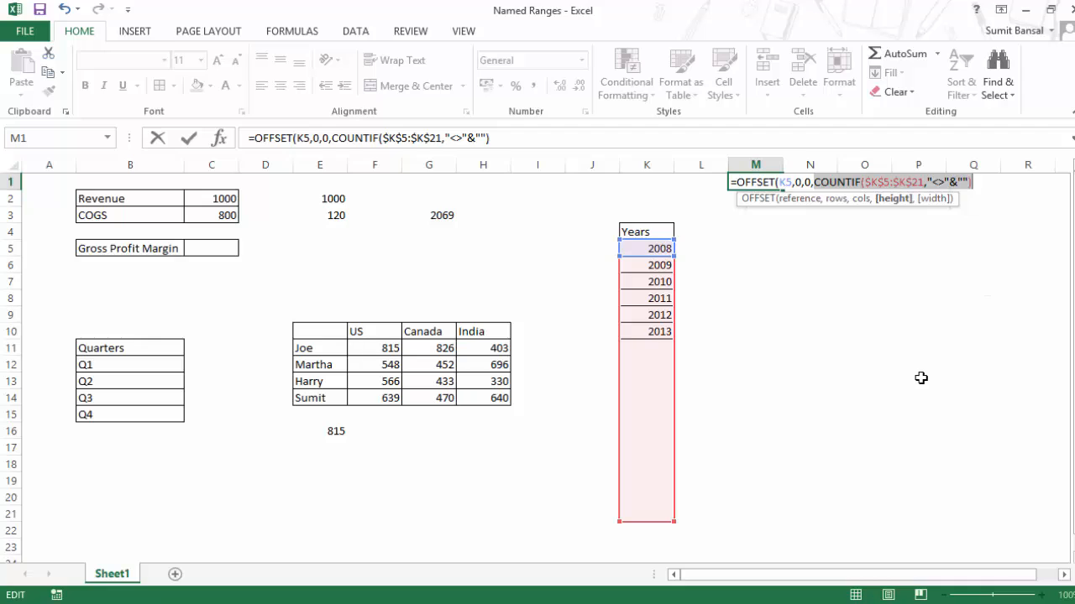
type("6")
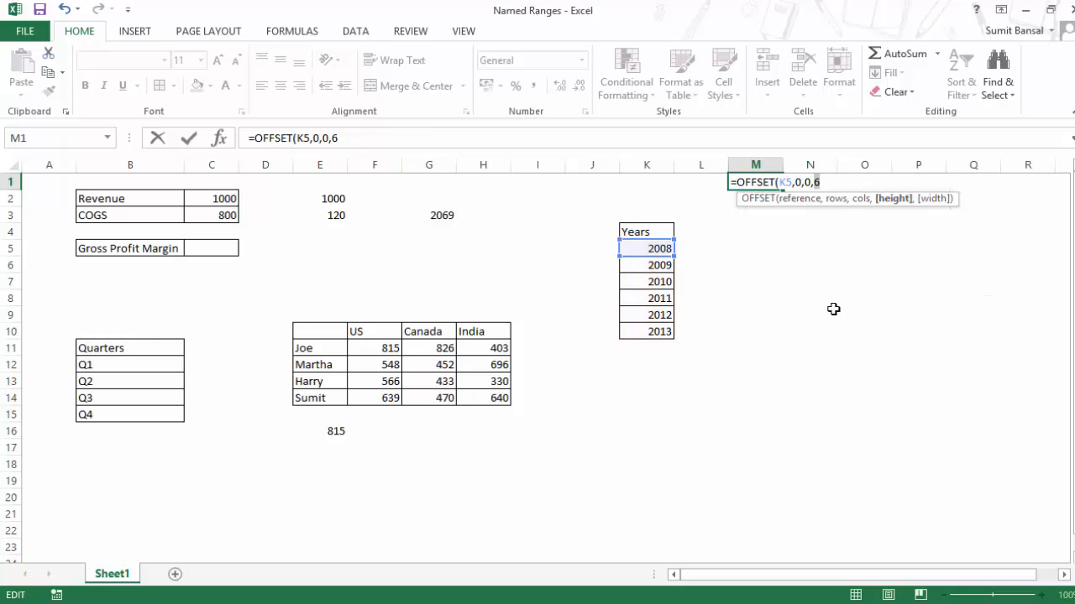
key("ctrl+z")
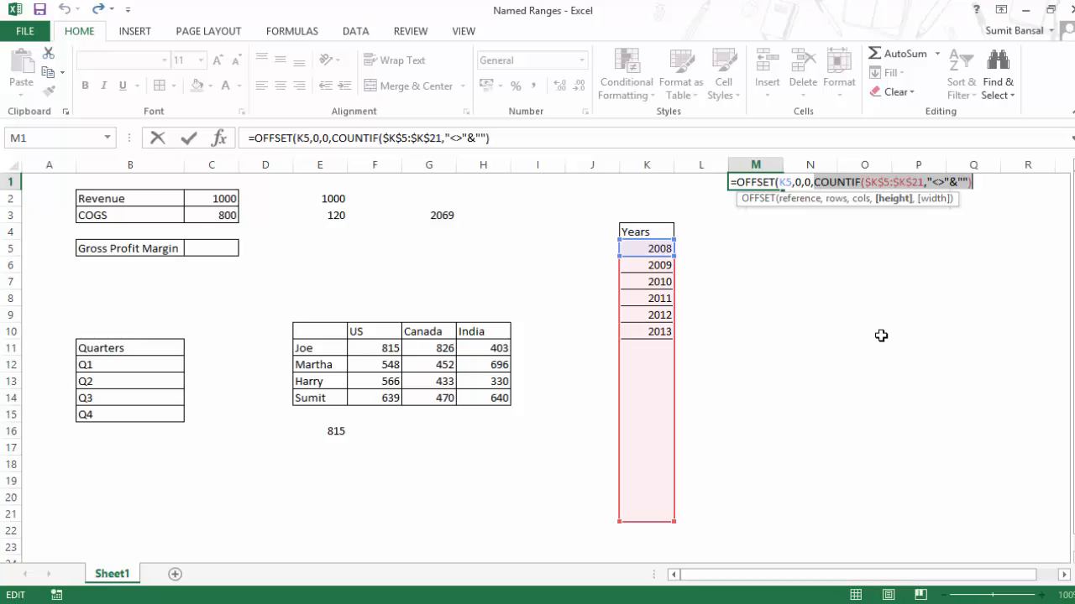
Step: Finish the OFFSET formula in M1 without a width argument, closing it after the COUNTIF height
left_click(998, 184)
type(",0")
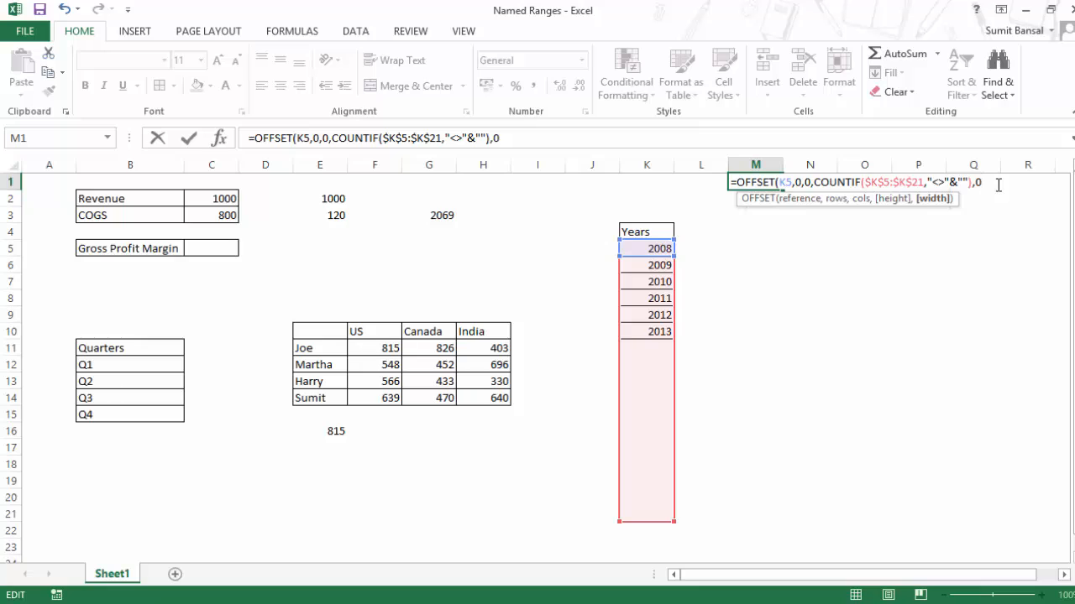
key("BackSpace")
key("BackSpace")
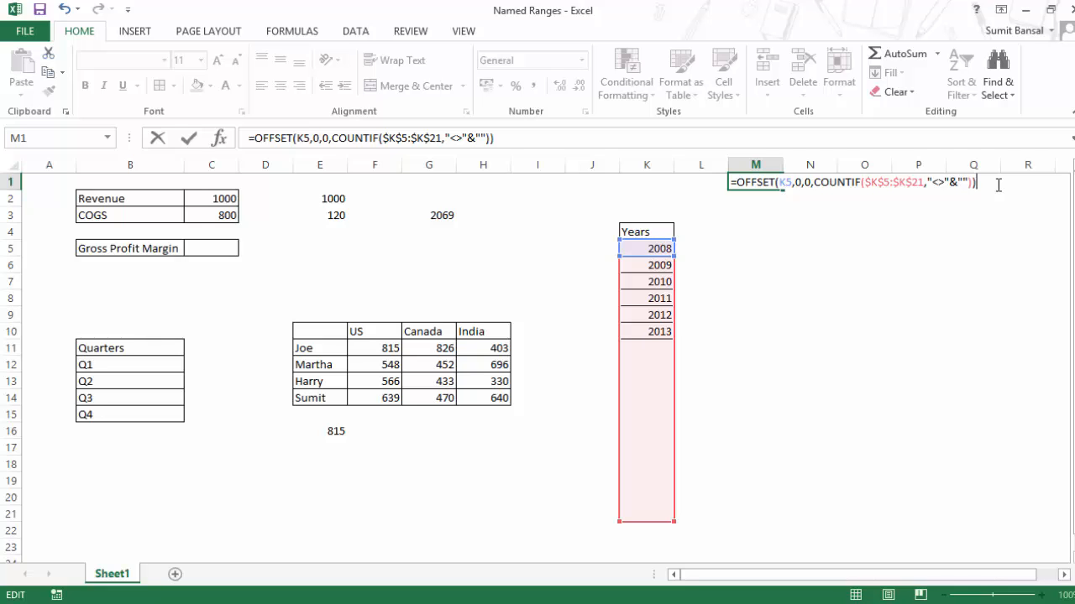
key("Return")
Step: Evaluate the entire OFFSET formula in M1 in place to inspect the returned array, and cancel the edit
left_click(772, 180)
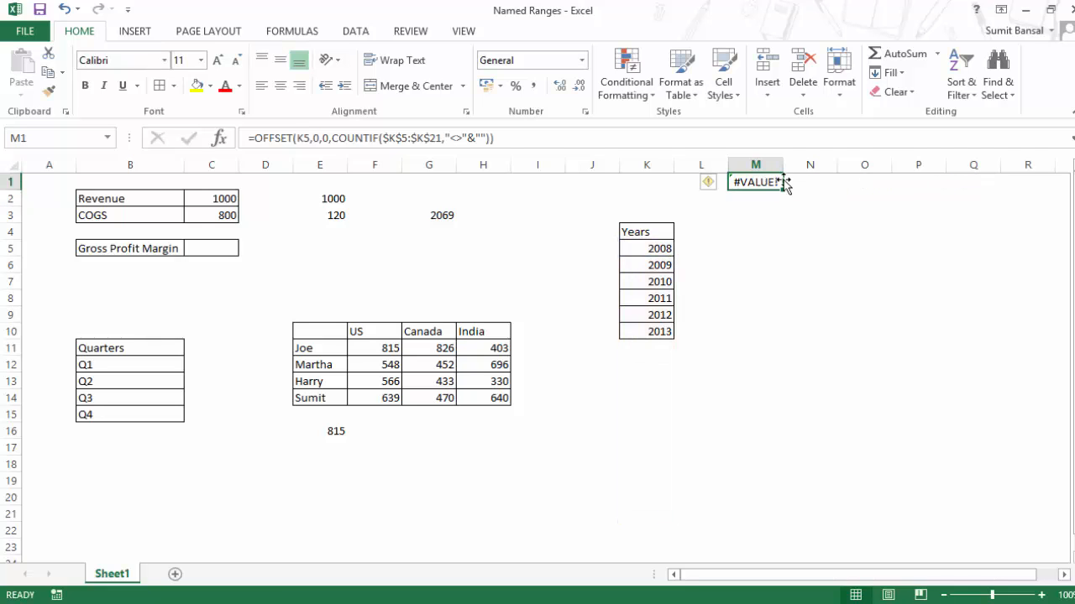
key("F2")
left_click_drag(980, 182, 730, 183)
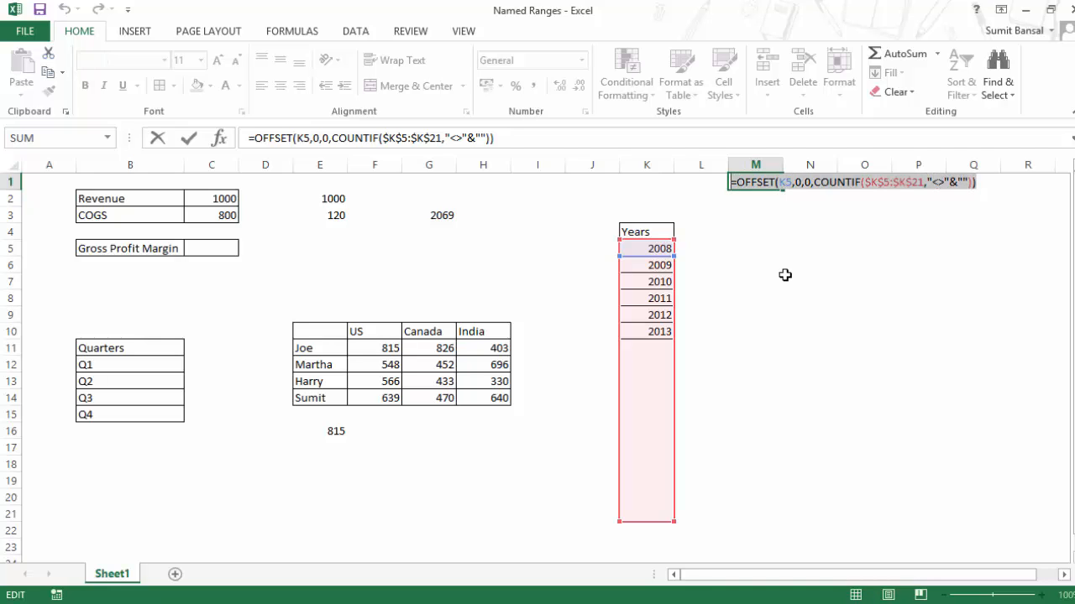
key("F9")
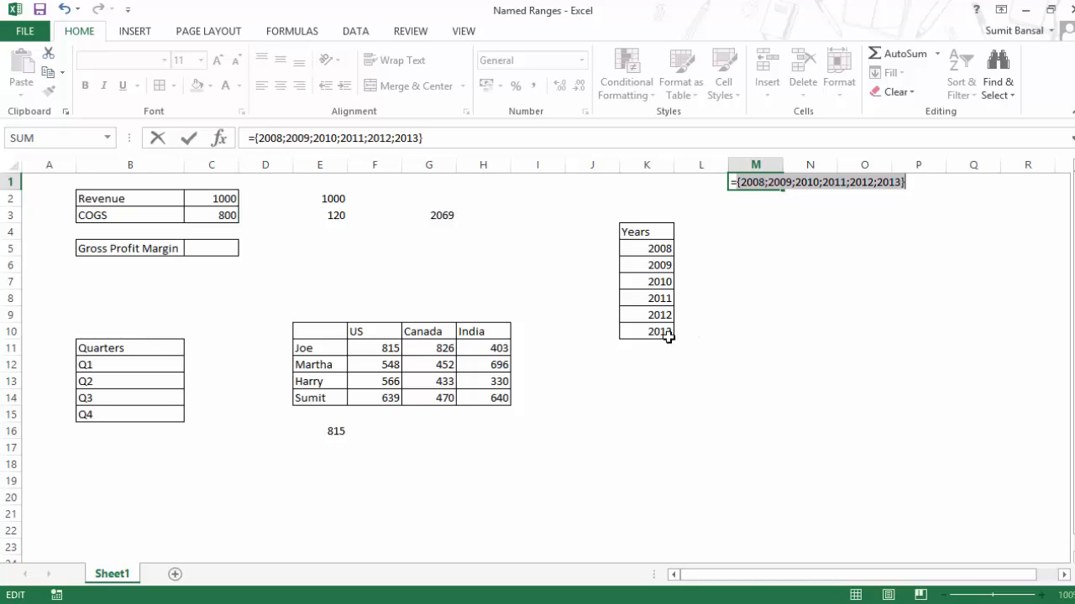
key("Escape")
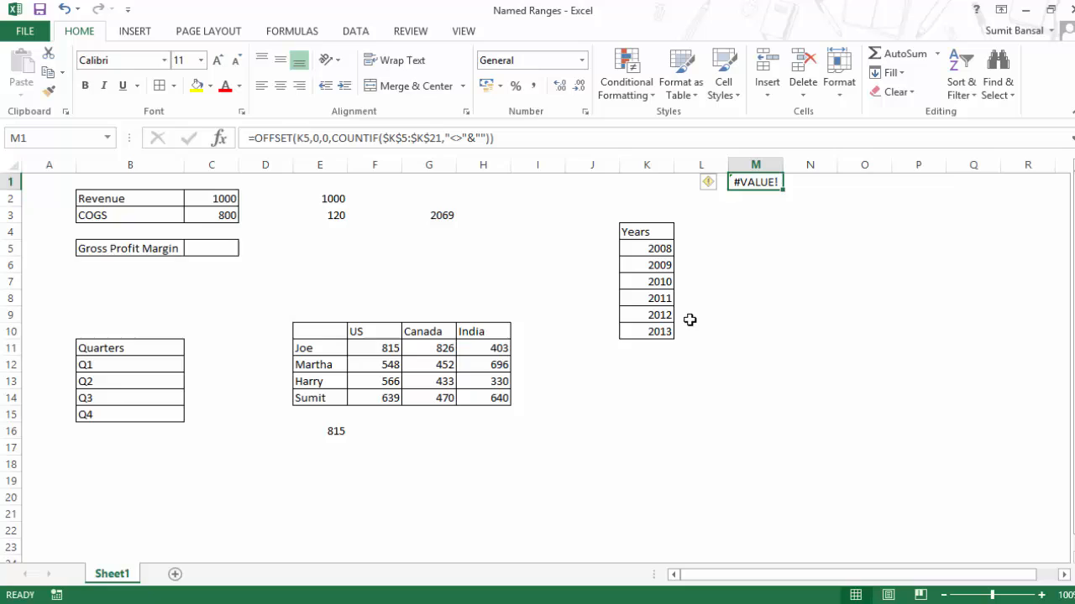
Step: Add the year 2014 in cell K11, below the last entry of the Years list
left_click(653, 347)
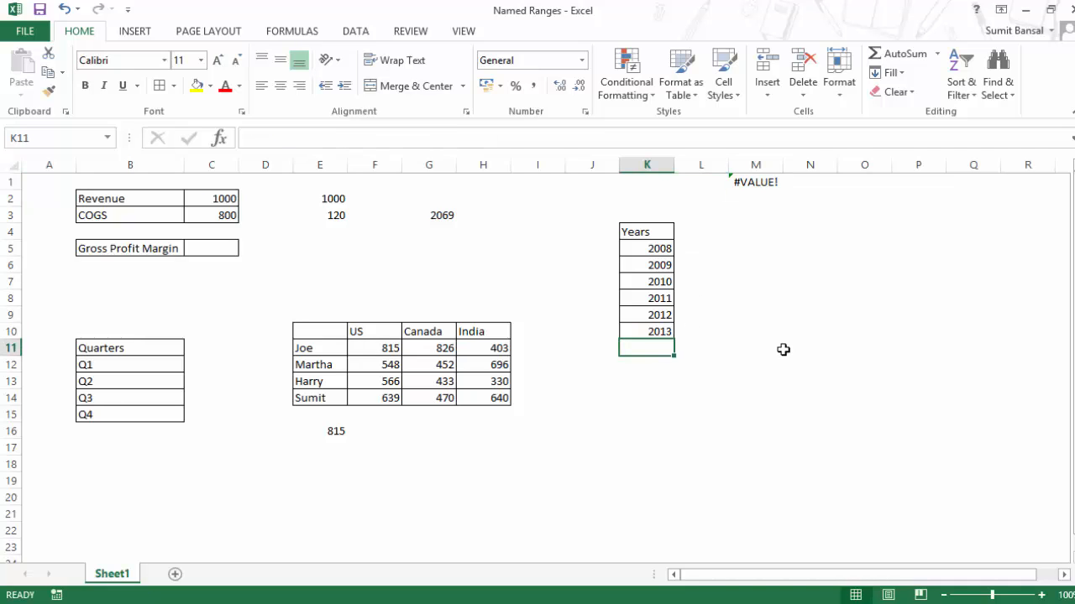
type("201")
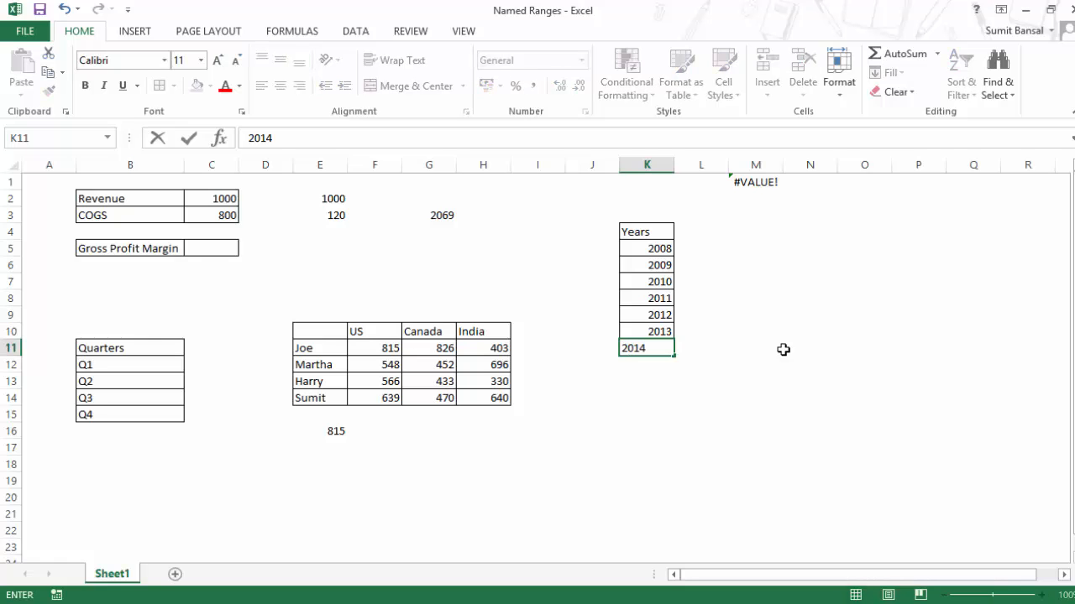
type("4")
key("Return")
key("Up")
Step: Evaluate the whole M1 formula in place to check whether 2014 is picked up, leaving the formula intact
left_click(747, 184)
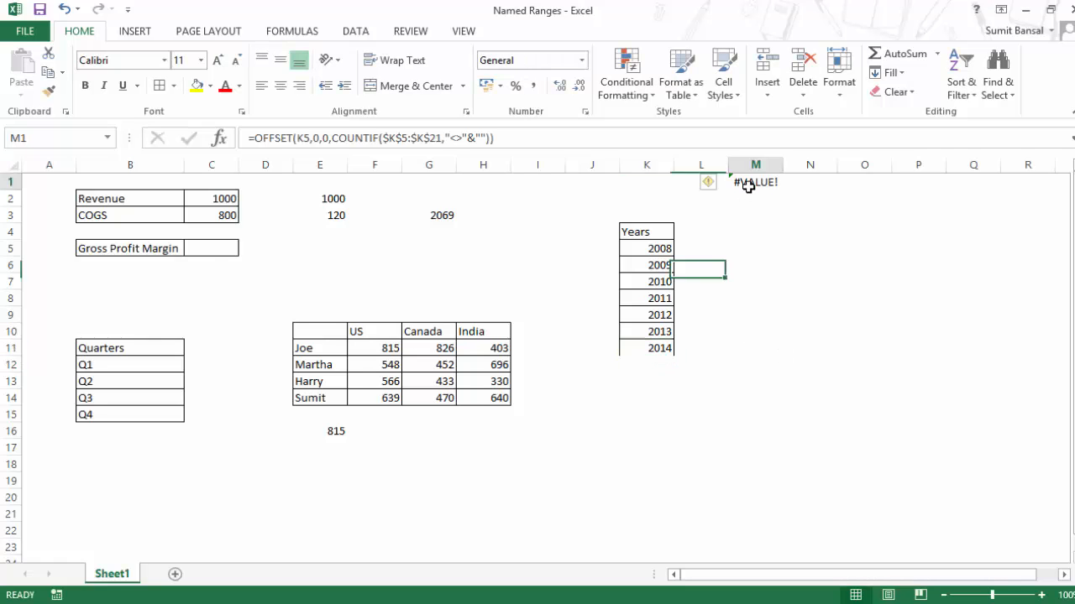
key("F2")
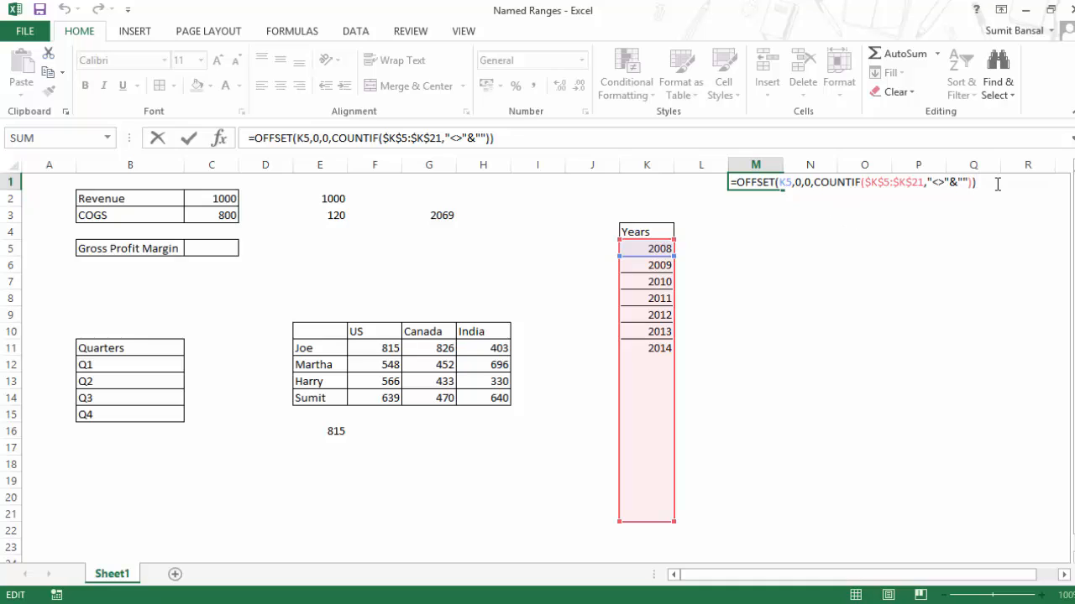
left_click_drag(992, 182, 710, 182)
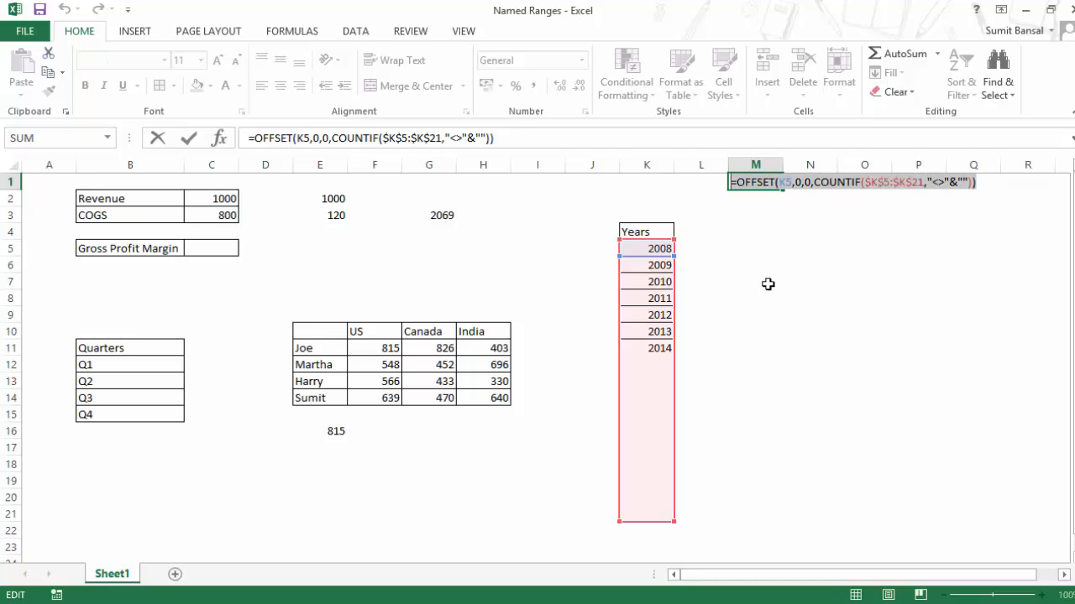
key("F9")
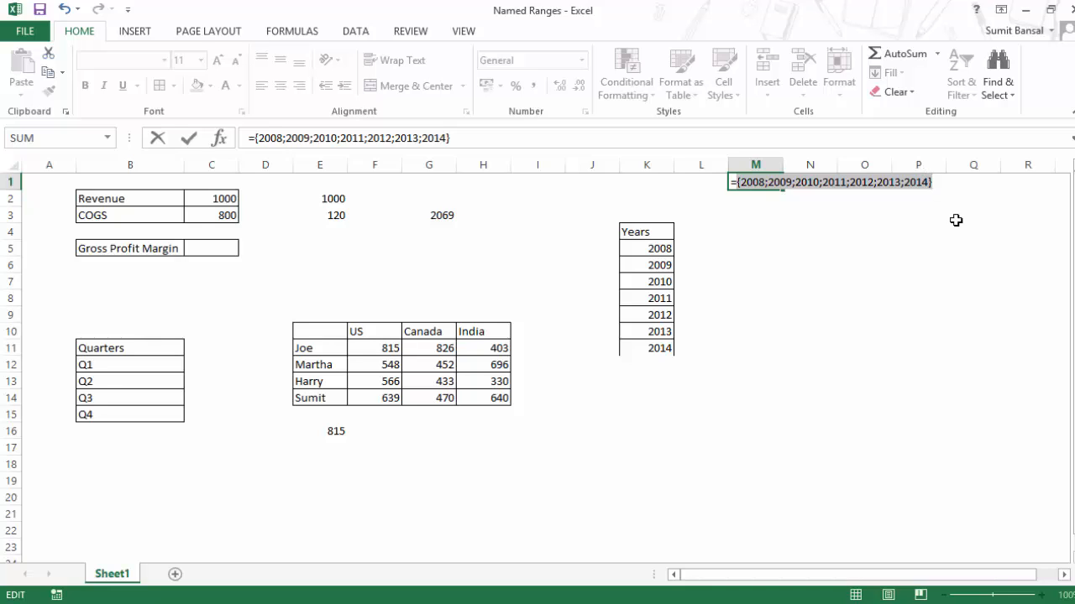
key("Escape")
Step: Add the year 2015 in cell K12 of the Years list
left_click(658, 361)
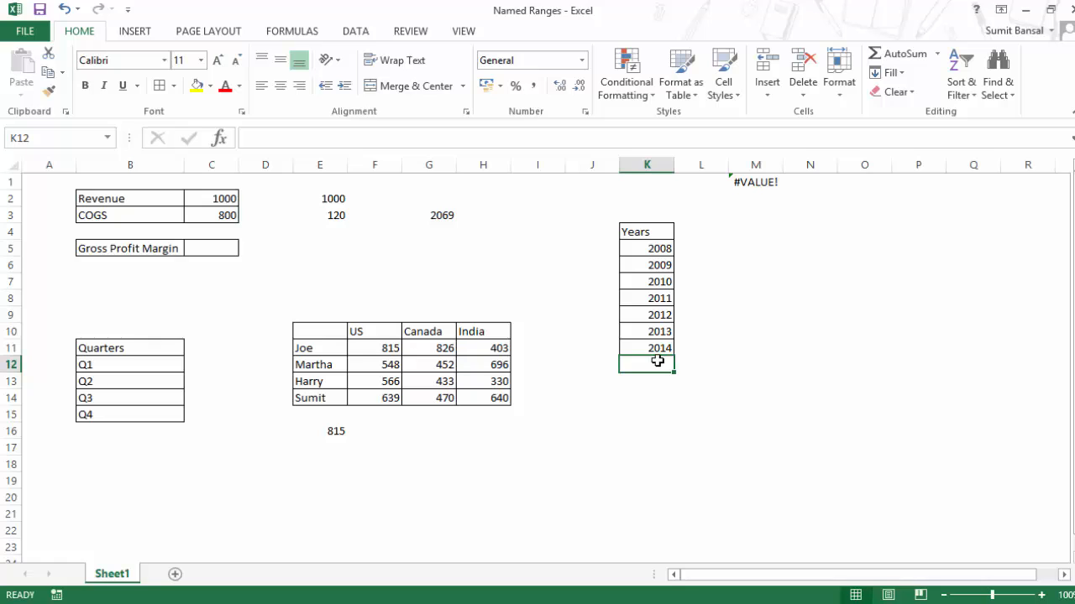
type("22")
type("015")
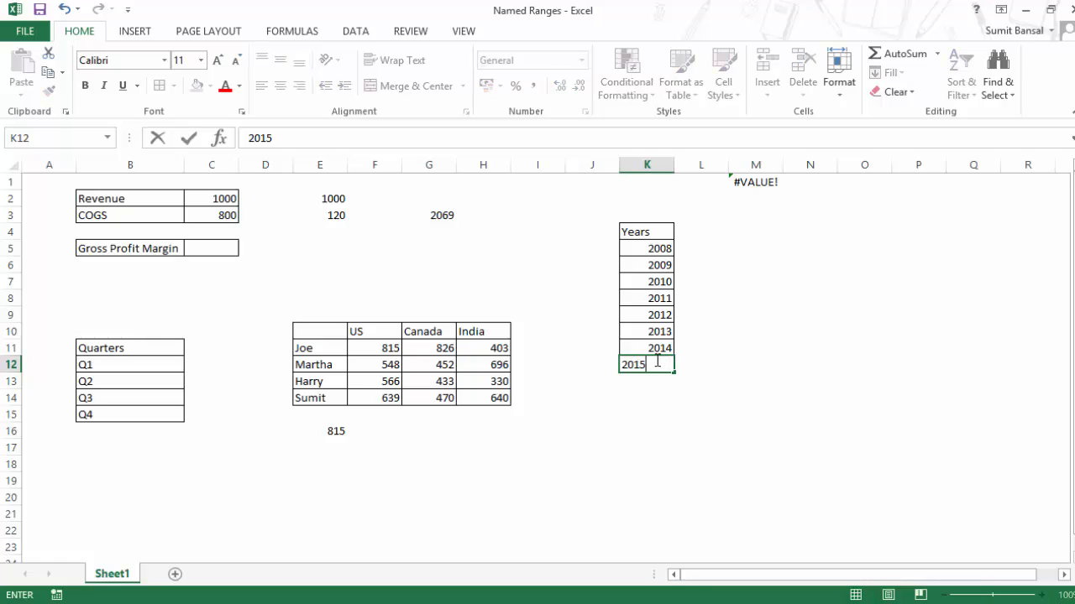
key("ctrl+Return")
Step: Evaluate the full OFFSET formula in M1 in place to check for 2015, and discard the evaluation
left_click(749, 182)
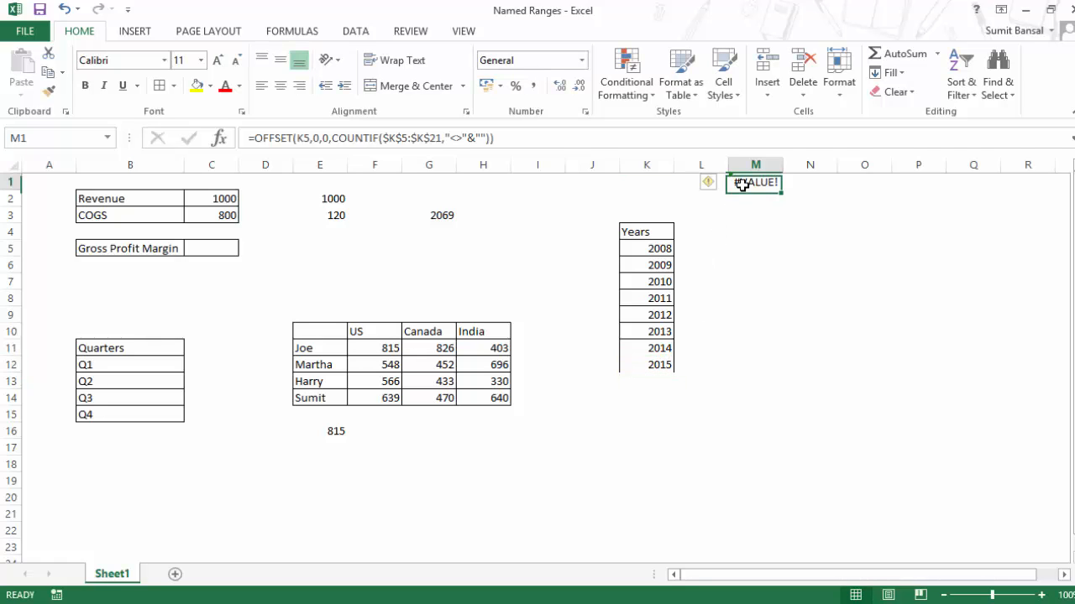
key("F2")
left_click_drag(977, 184, 709, 182)
key("ctrl+c")
key("F9")
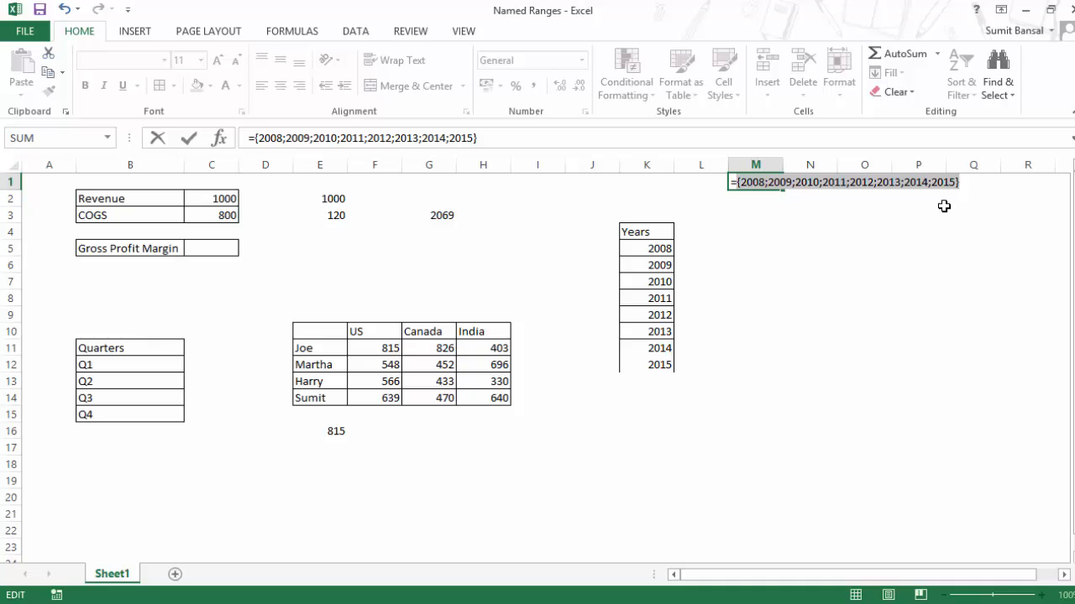
key("Escape")
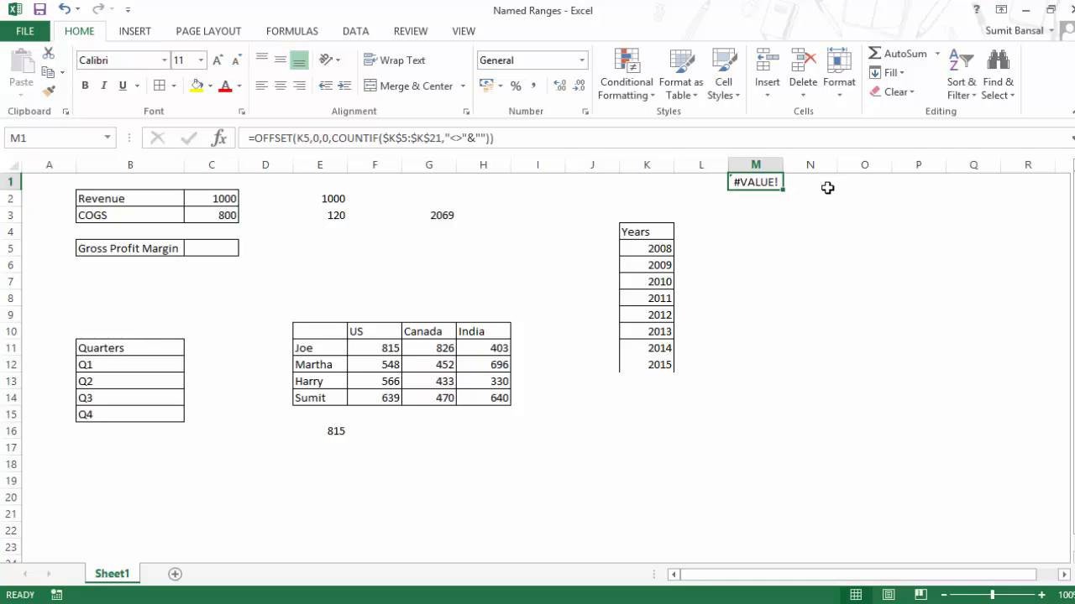
Step: Copy the OFFSET formula text from M1 and define the workbook-scoped name Dynamic_Years with that formula as its reference
key("F2")
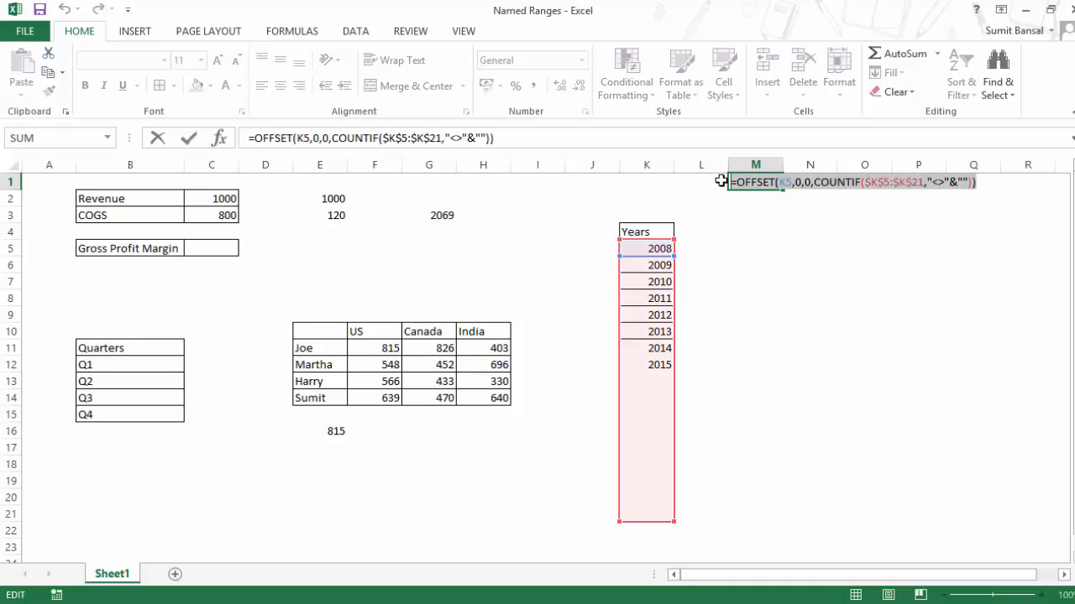
key("Escape")
left_click(291, 31)
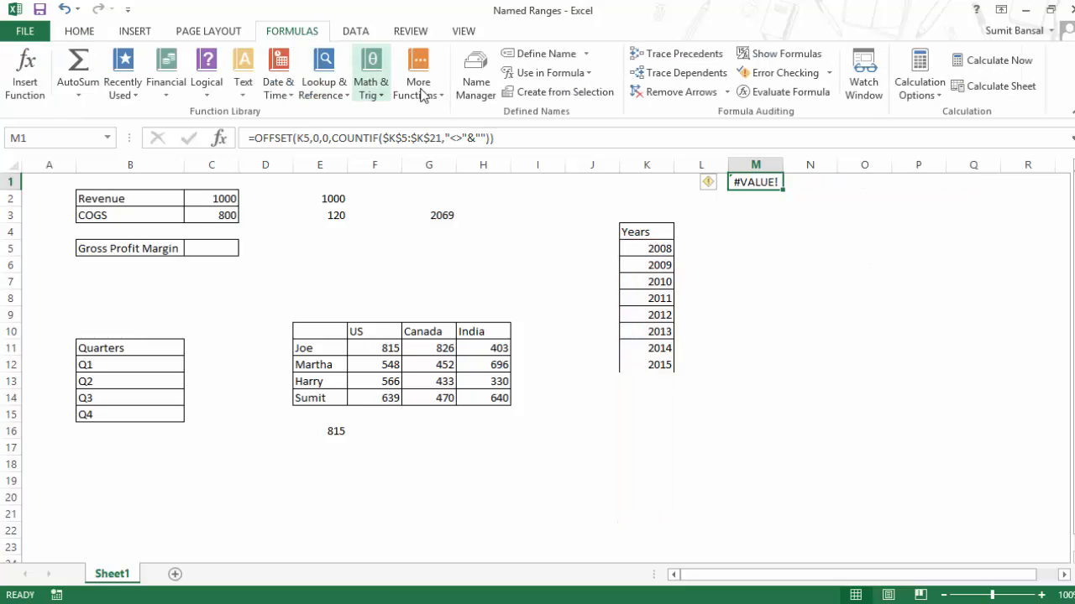
left_click(546, 54)
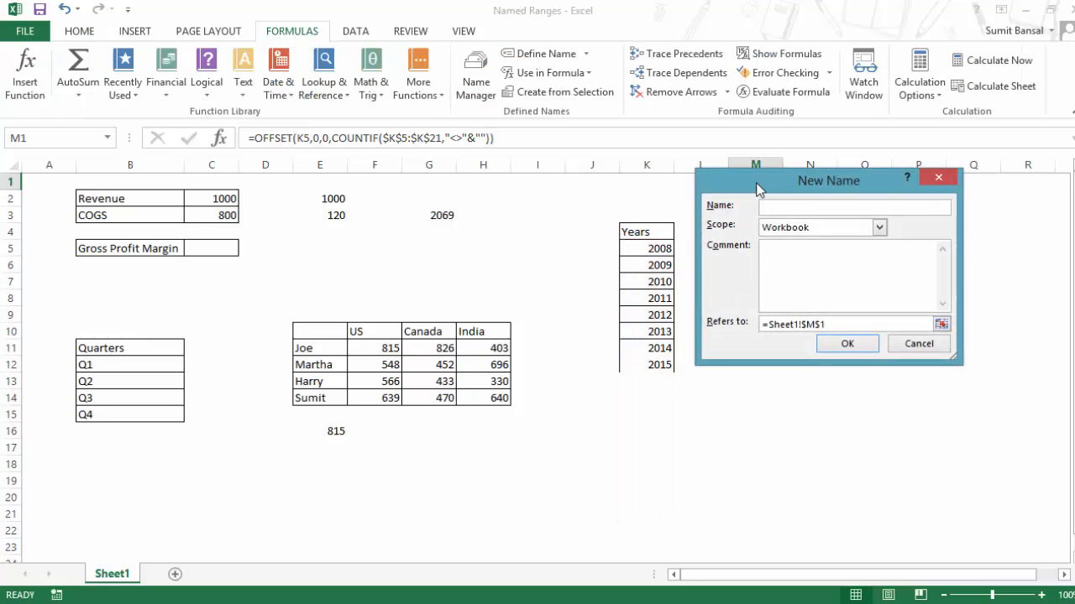
left_click_drag(756, 184, 772, 238)
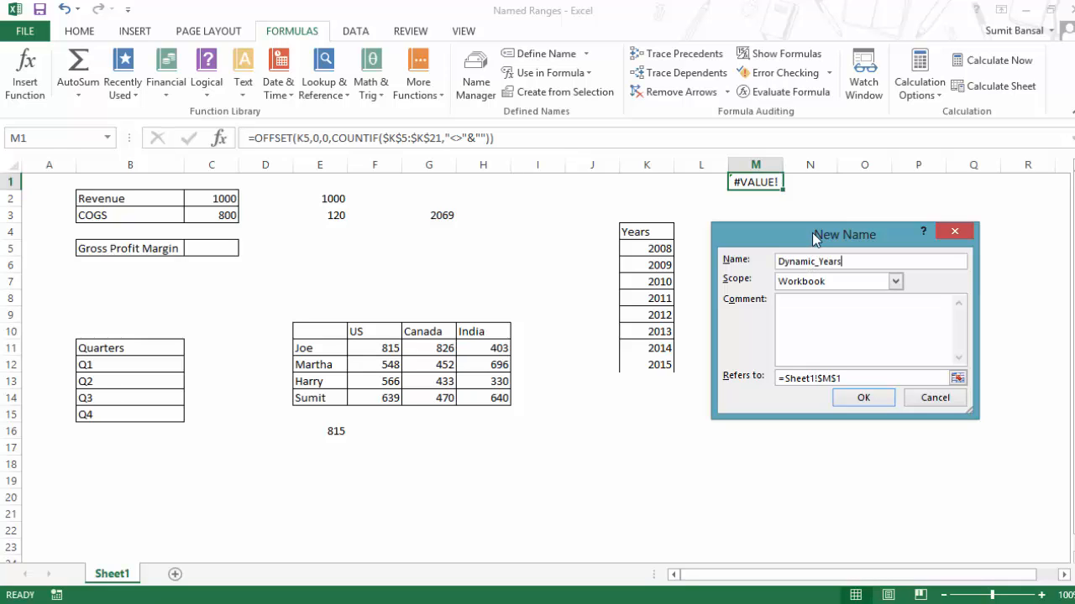
left_click_drag(846, 378, 777, 377)
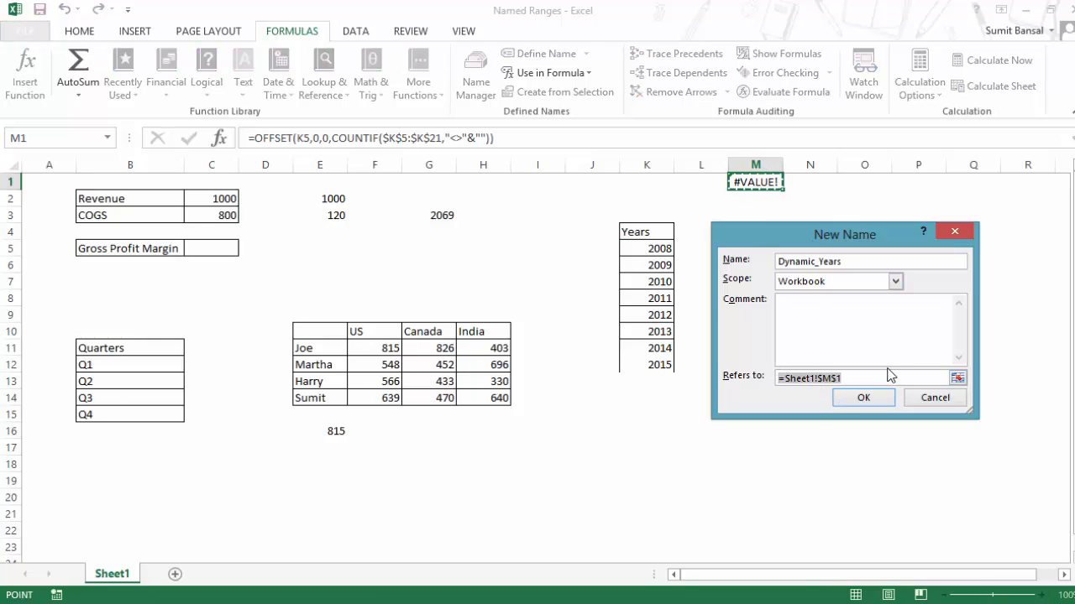
key("ctrl+v")
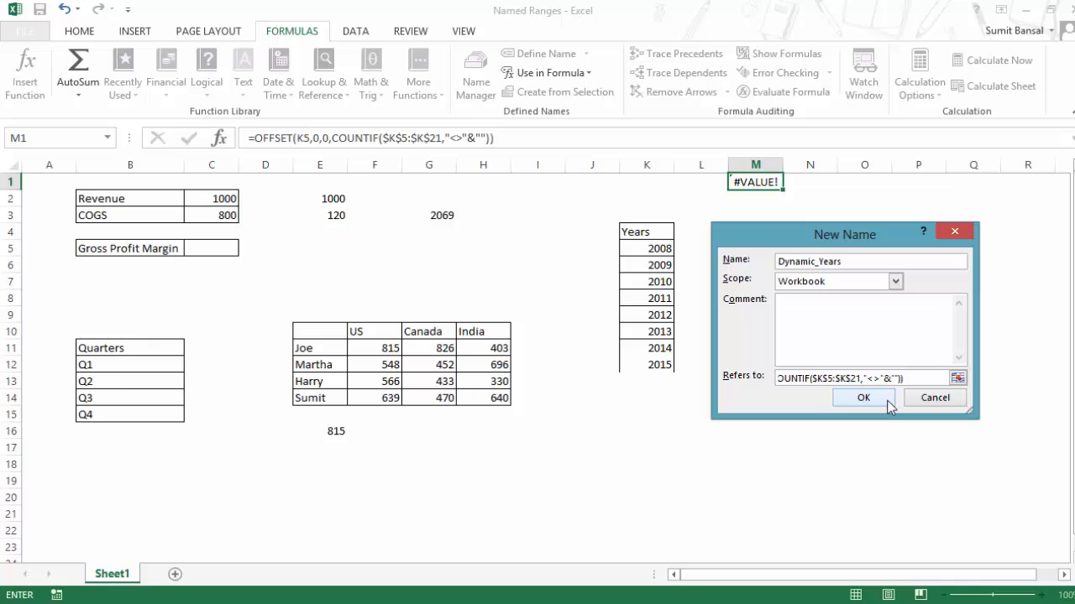
left_click(889, 406)
Step: Enter =MAX(Dynamic_Years) in cell M5 to test the dynamic named range
left_click(767, 245)
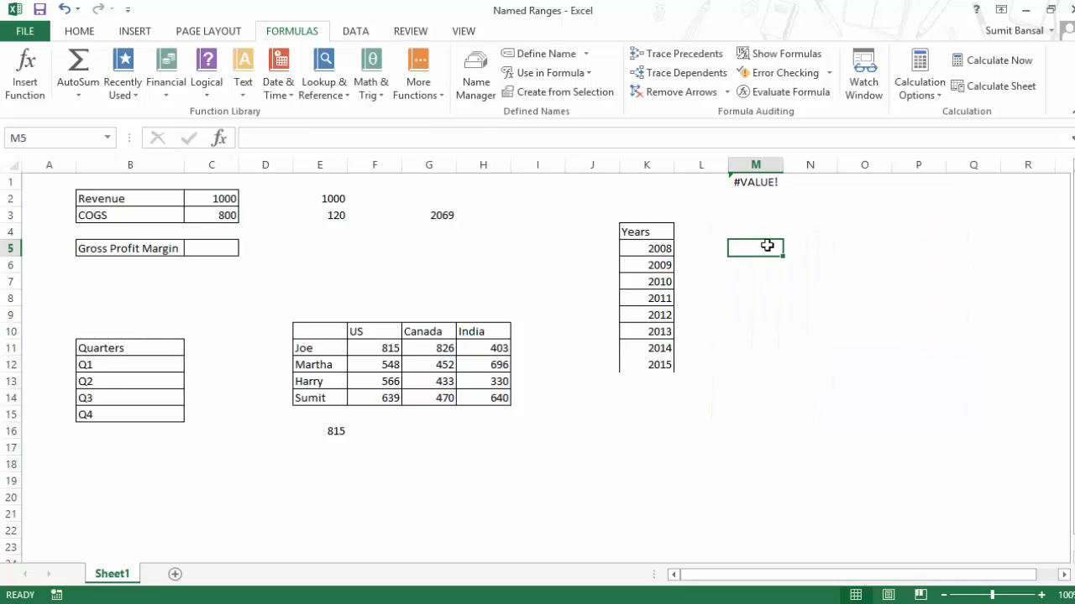
type("=")
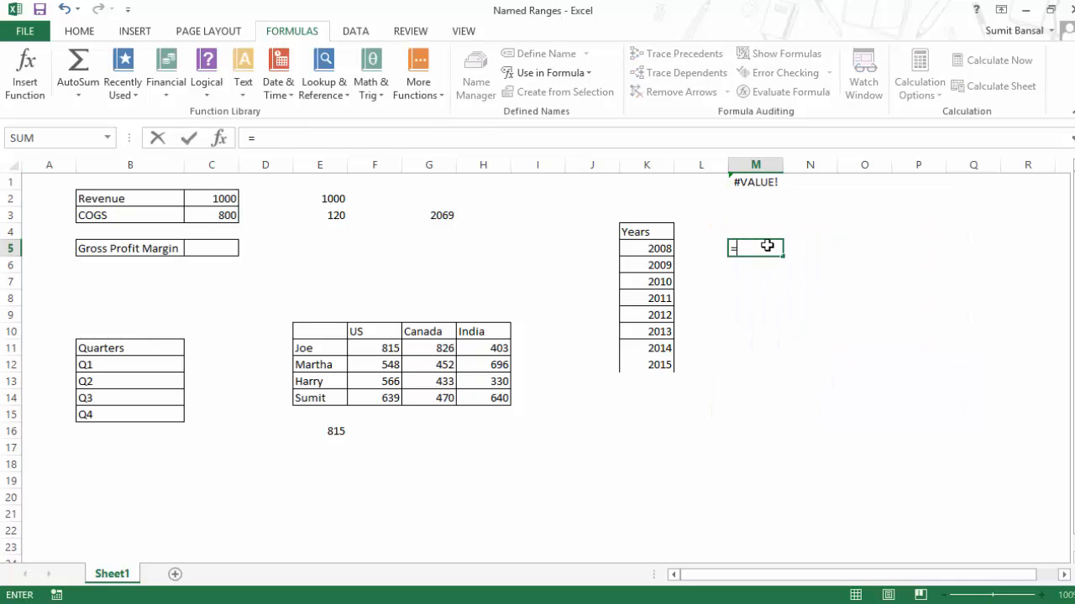
type("max")
key("Tab")
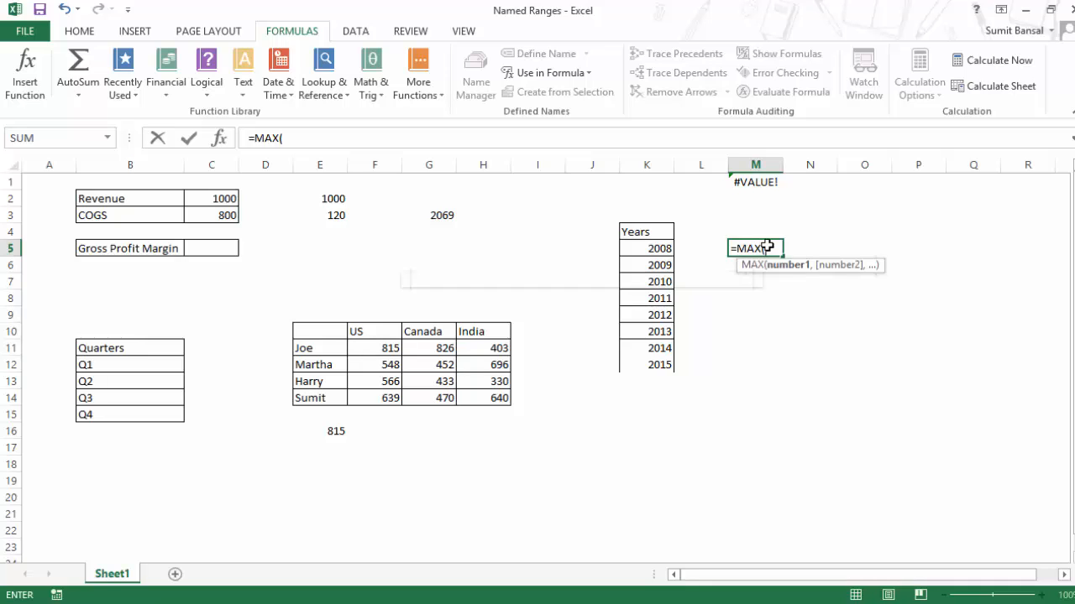
type("dyn")
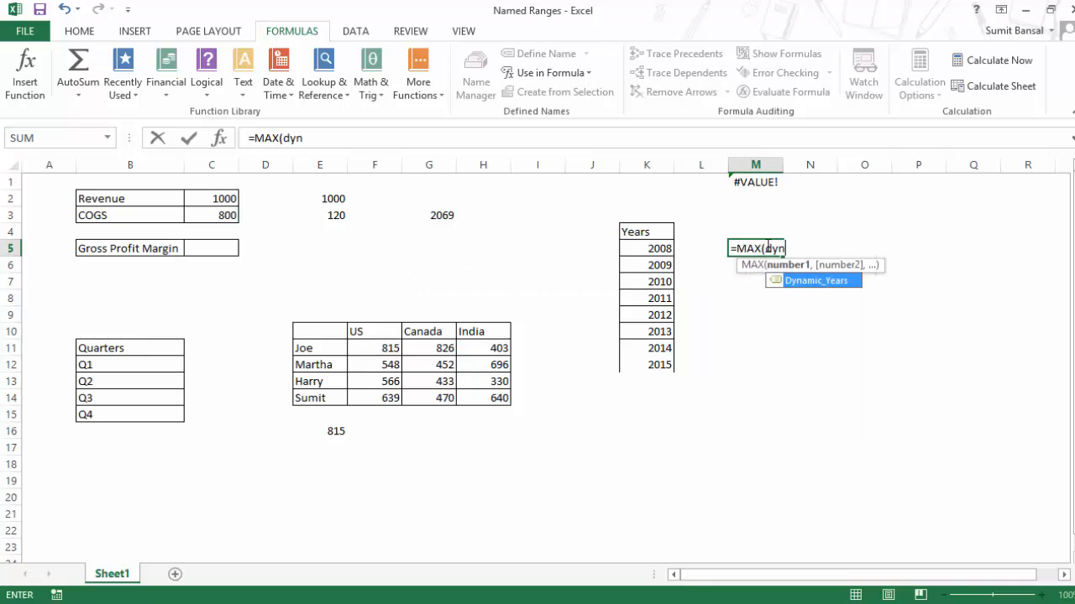
double_click(802, 281)
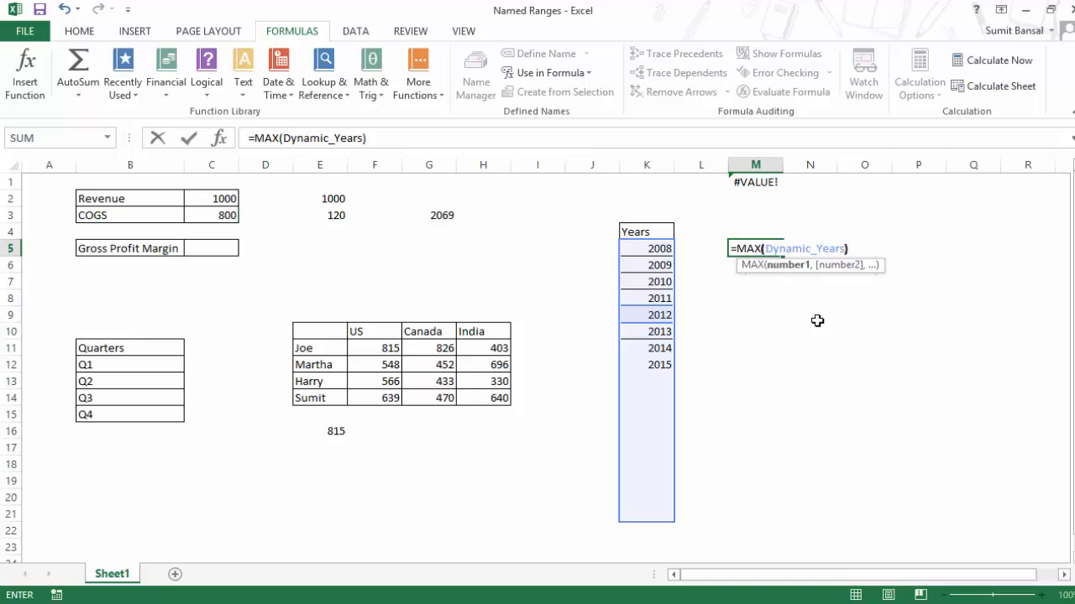
type(")")
key("Return")
key("Up")
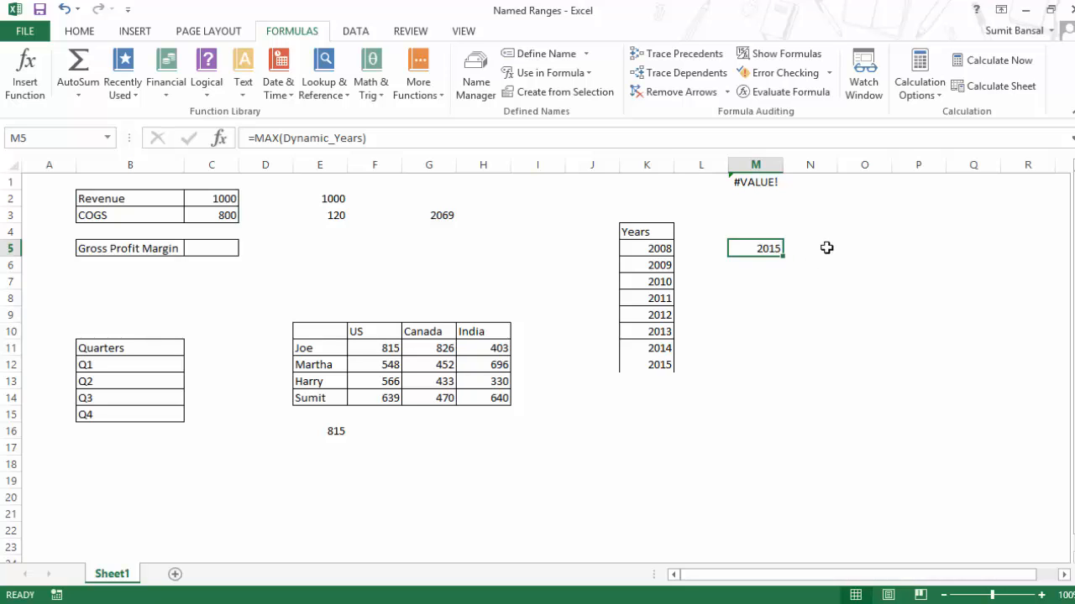
Step: Clear the formula from M5 and give the cell list data validation with =Dynamic_Years as its source
left_click(356, 32)
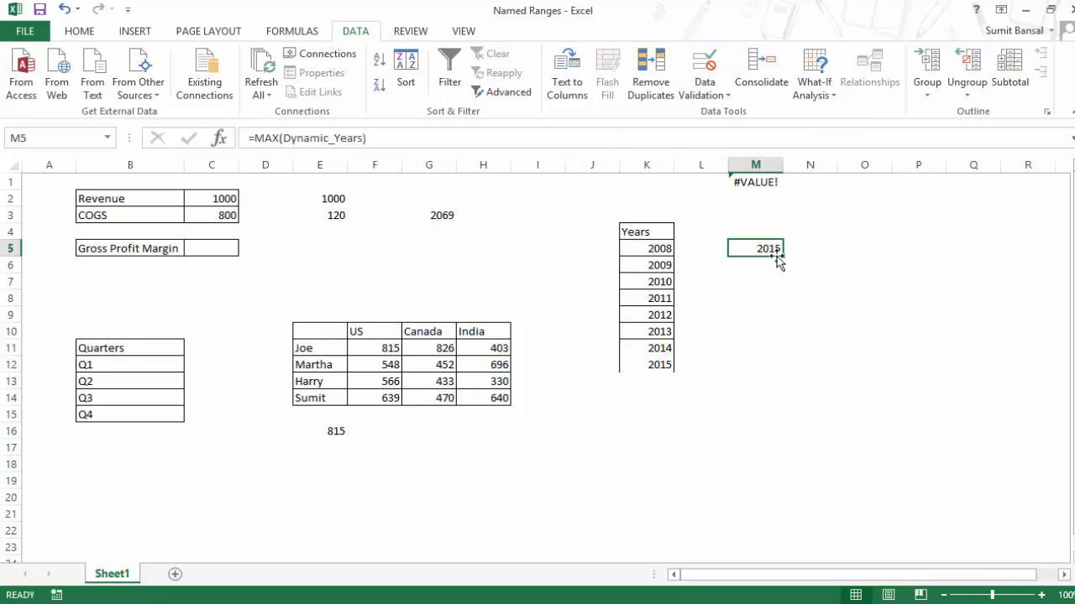
key("Delete")
left_click(711, 95)
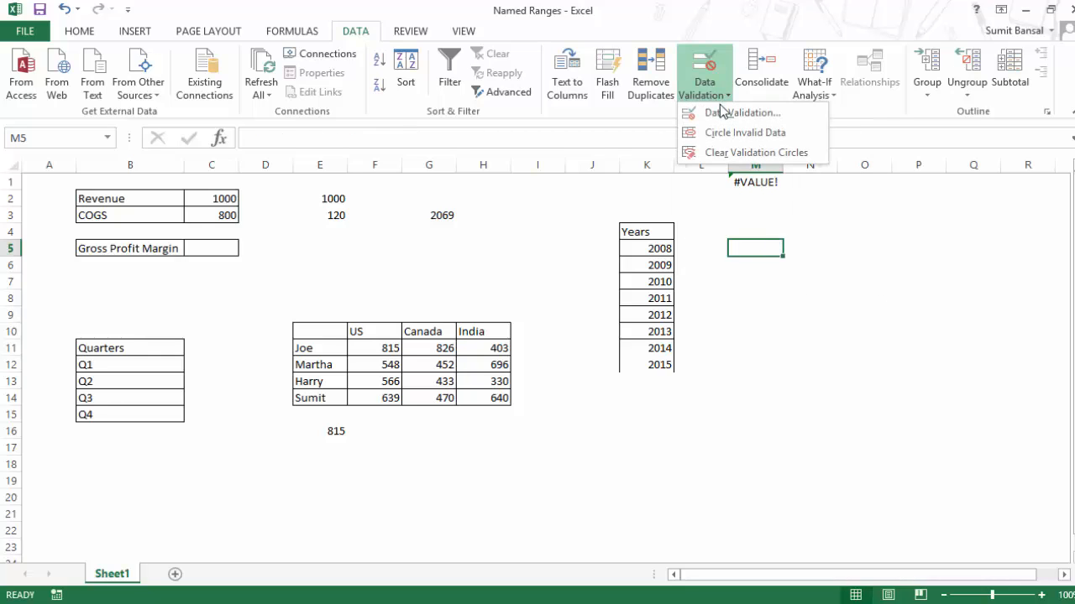
left_click(720, 110)
left_click_drag(727, 209, 286, 168)
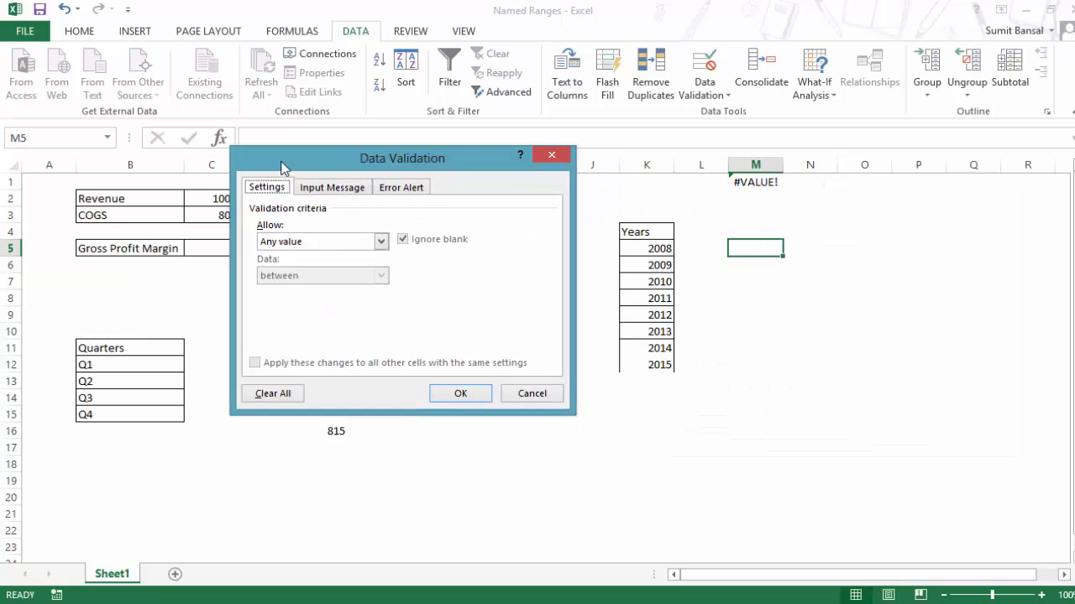
left_click(317, 243)
left_click(318, 289)
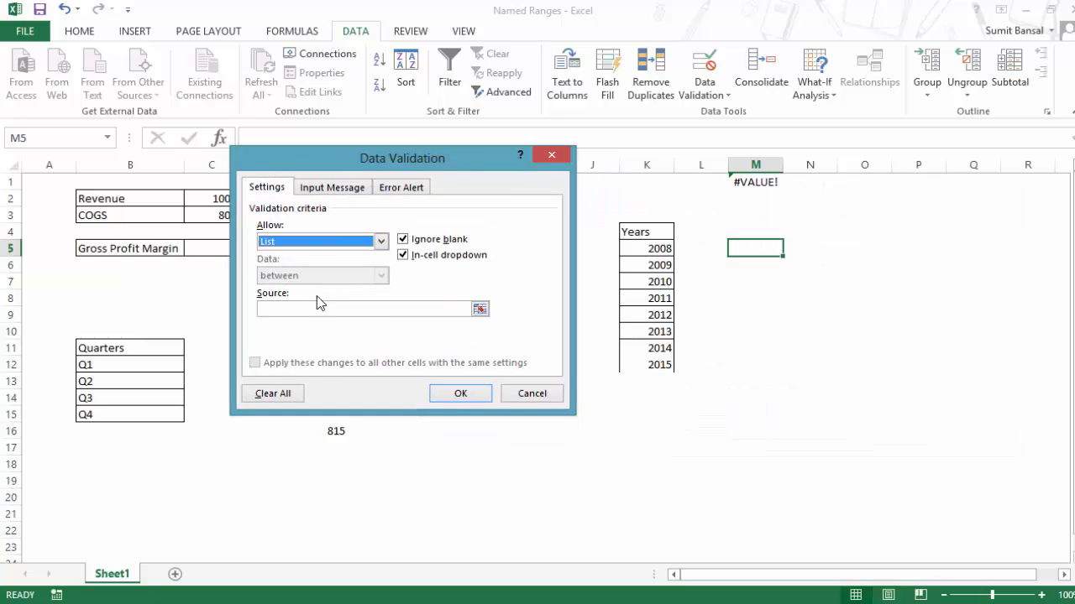
left_click(312, 309)
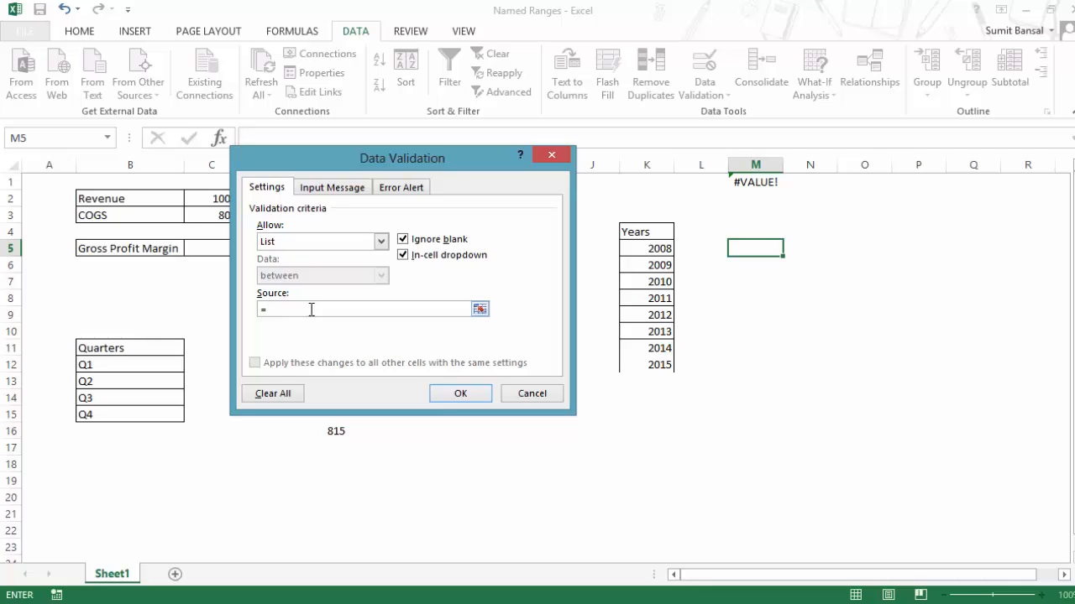
key("F3")
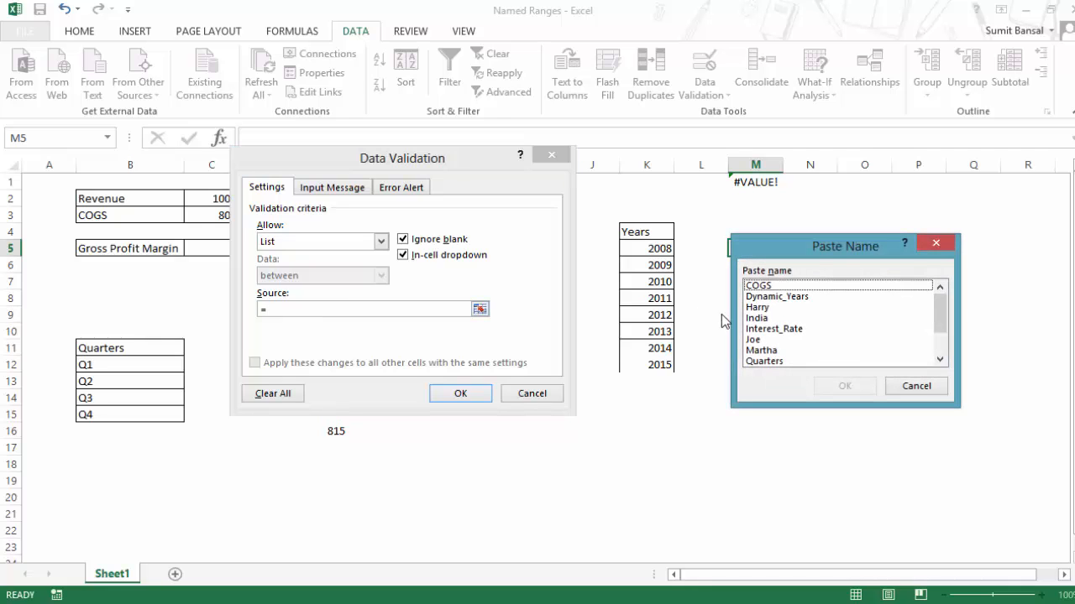
left_click(785, 299)
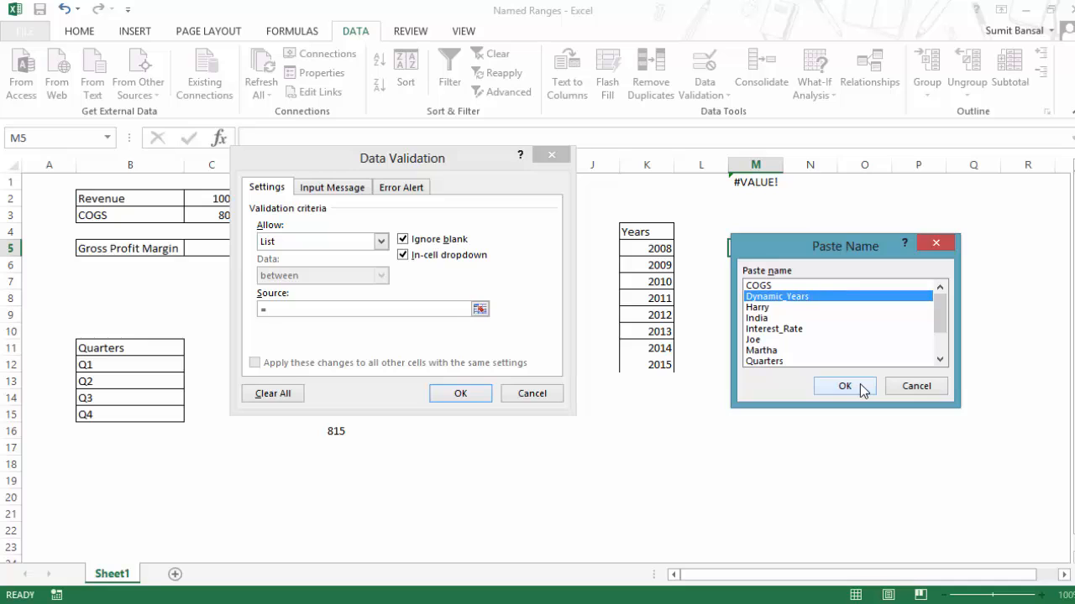
left_click(844, 386)
left_click(453, 399)
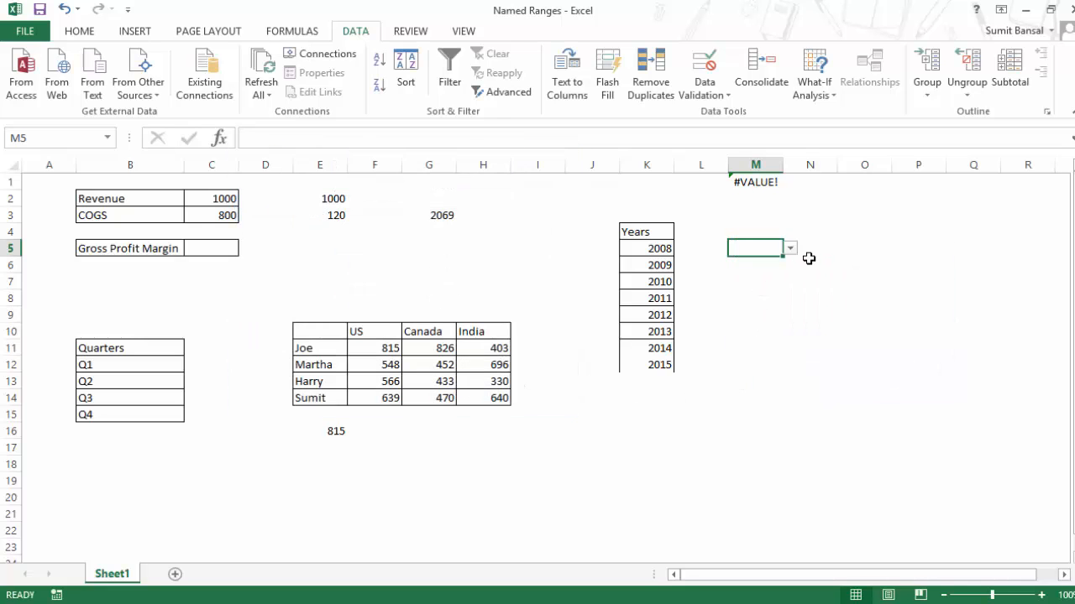
Step: Check the years offered in M5's drop-down and review the cell's data validation settings without changing them
left_click(790, 250)
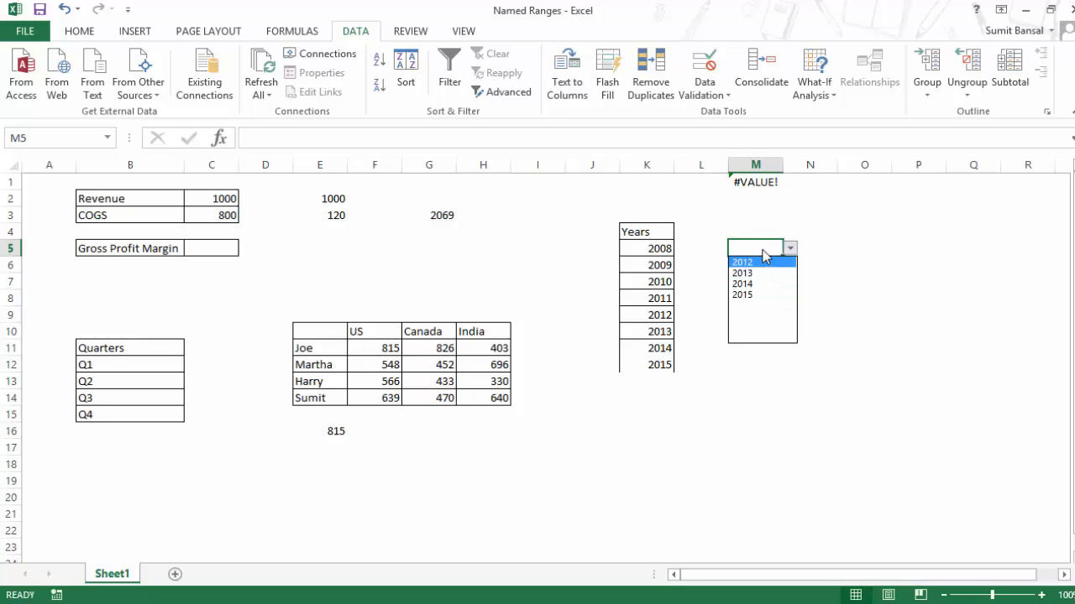
left_click(764, 249)
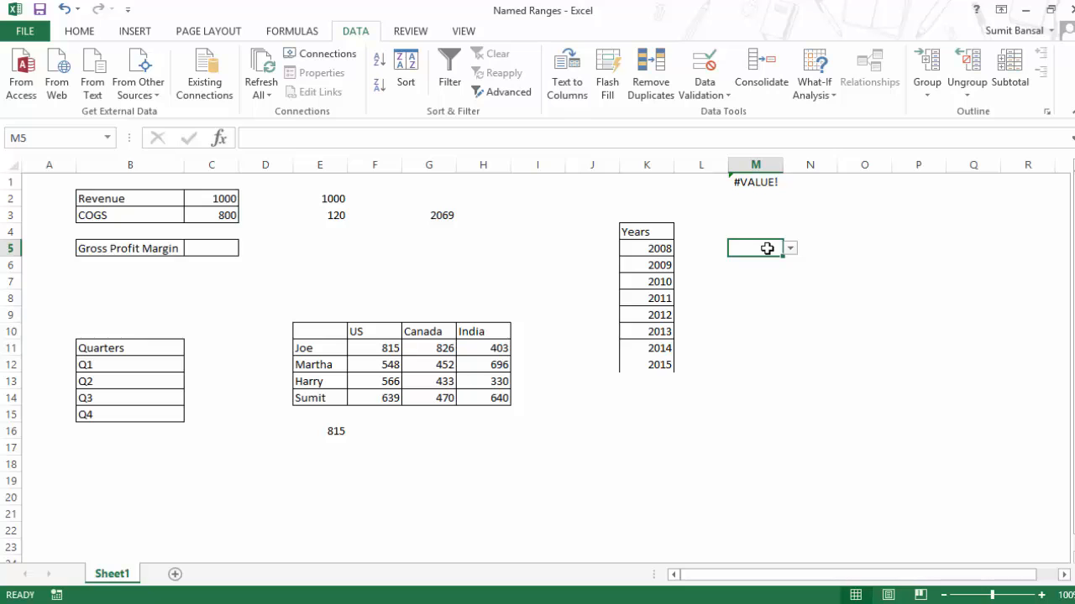
left_click(704, 82)
left_click(731, 112)
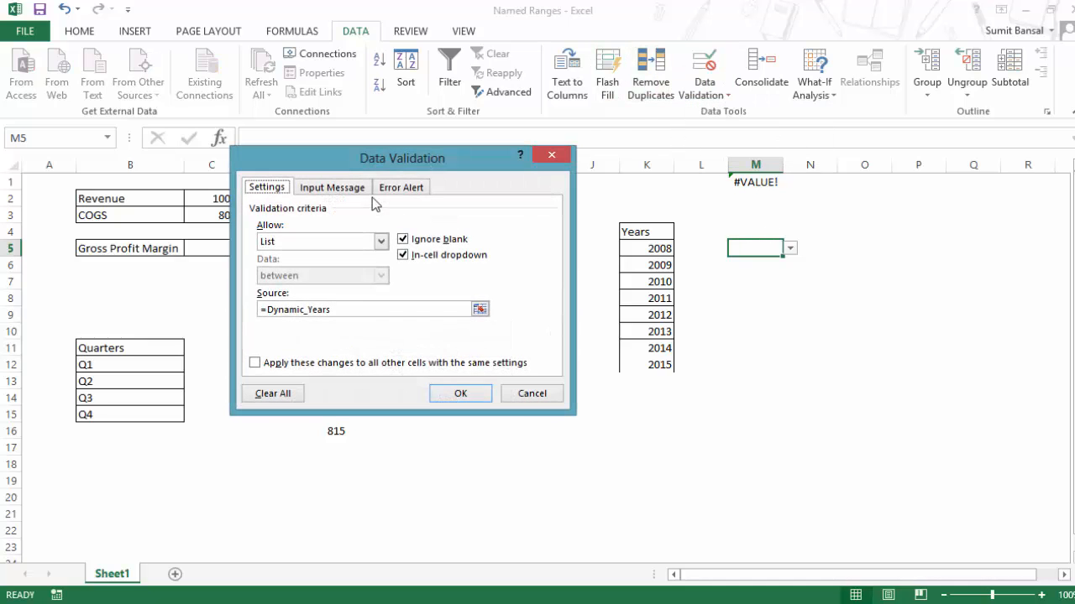
key("Escape")
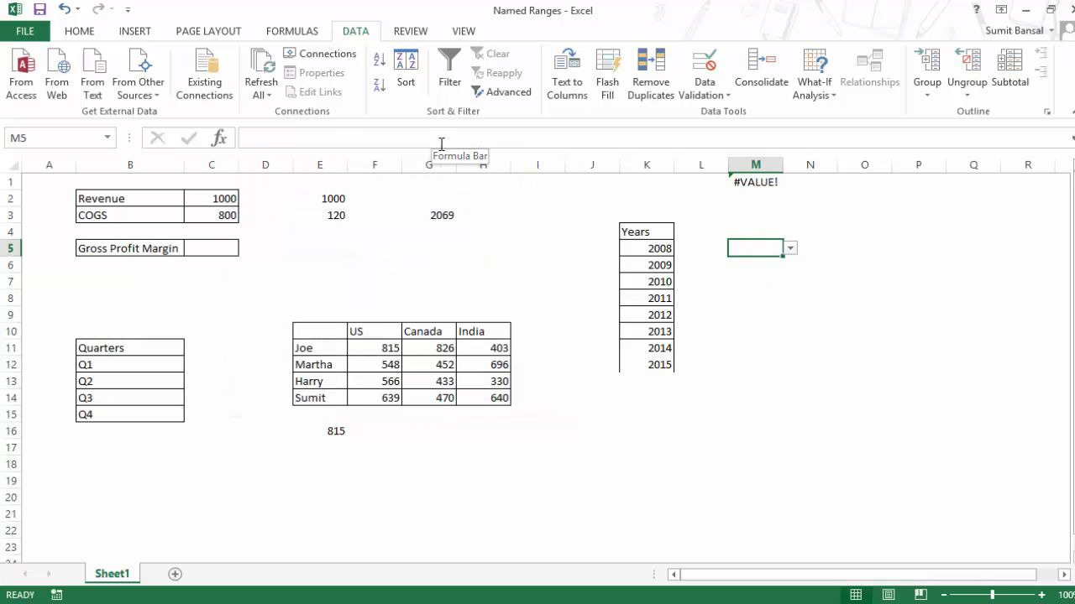
Step: Edit the Dynamic_Years reference so its OFFSET starts at the absolute cell $K$5, and check the drop-down in M5
key("ctrl+F3")
left_click_drag(412, 121, 541, 124)
left_click(378, 198)
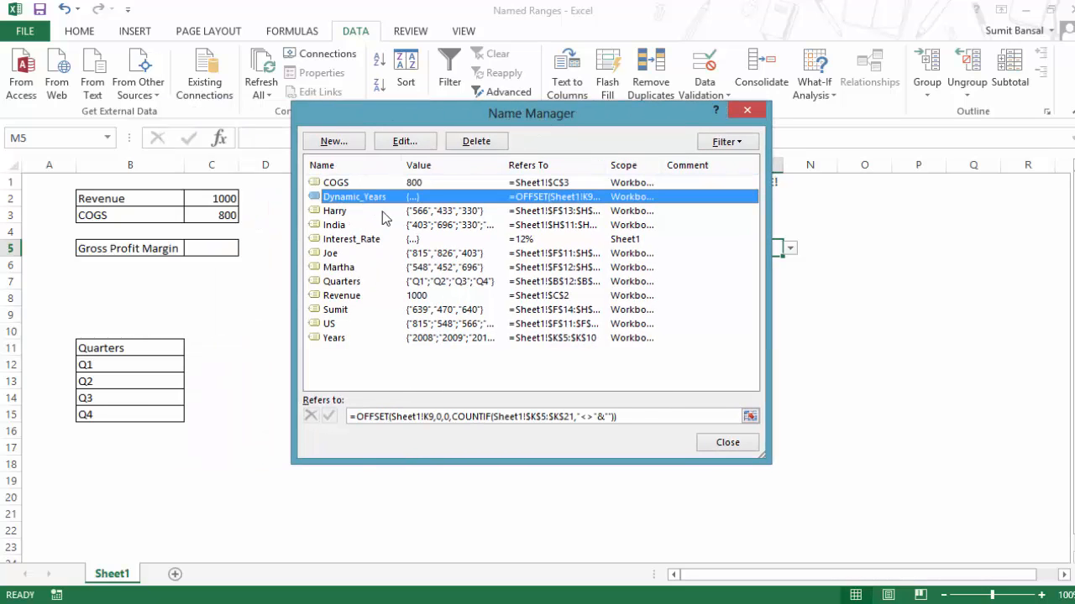
left_click(431, 418)
left_click_drag(587, 125, 383, 106)
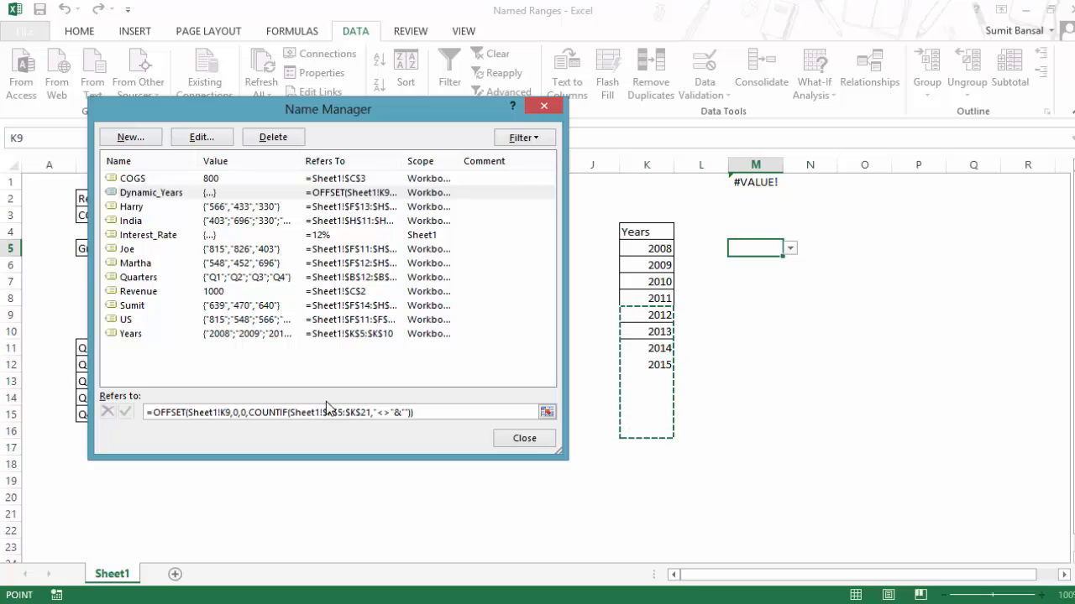
key("F2")
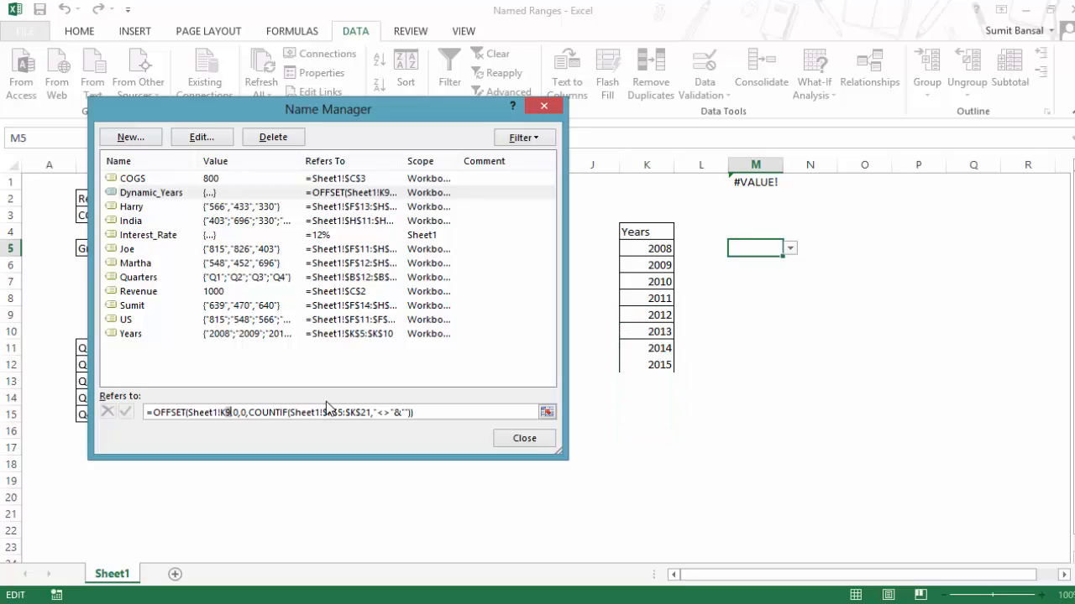
type("5")
key("F4")
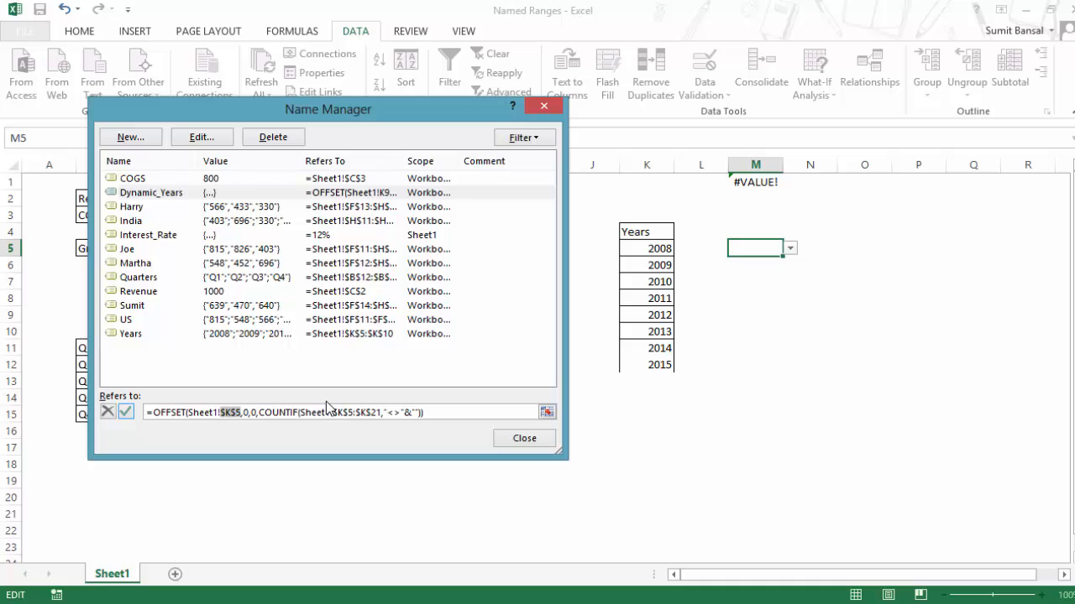
left_click(517, 439)
left_click(516, 346)
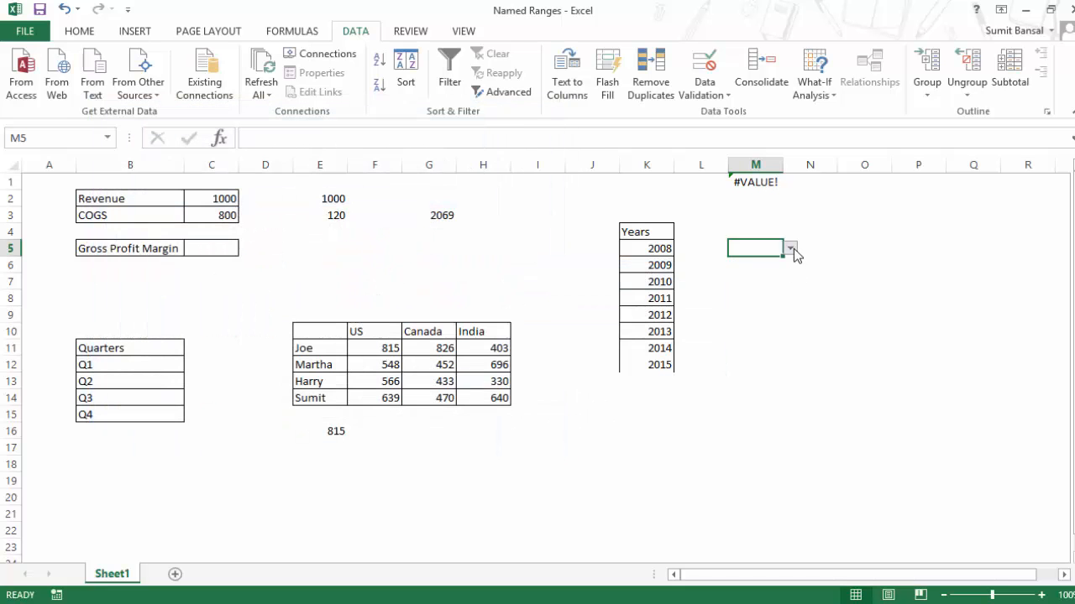
left_click(790, 250)
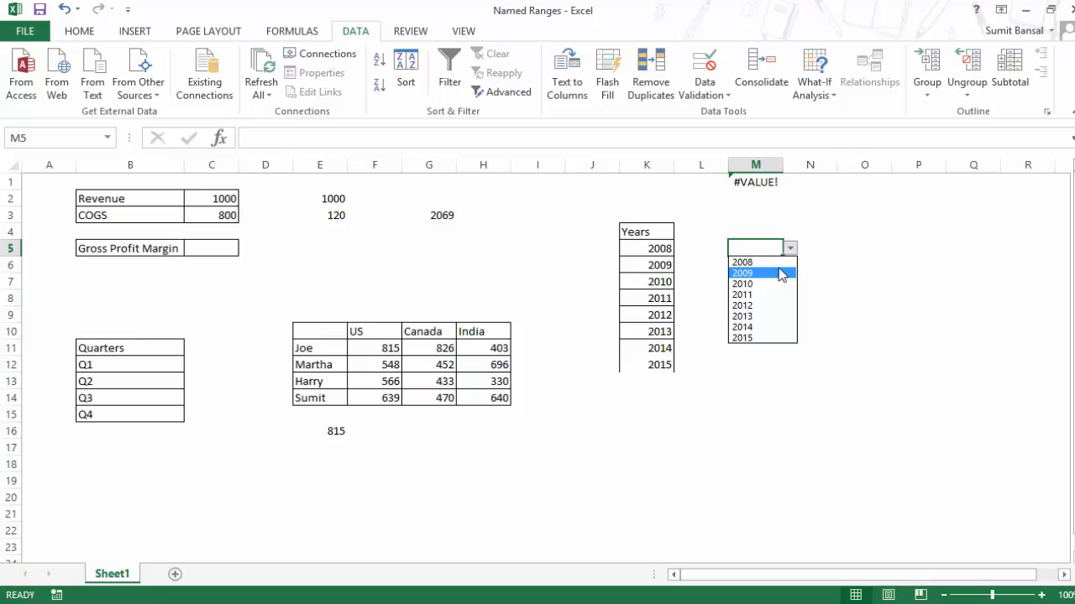
left_click(890, 298)
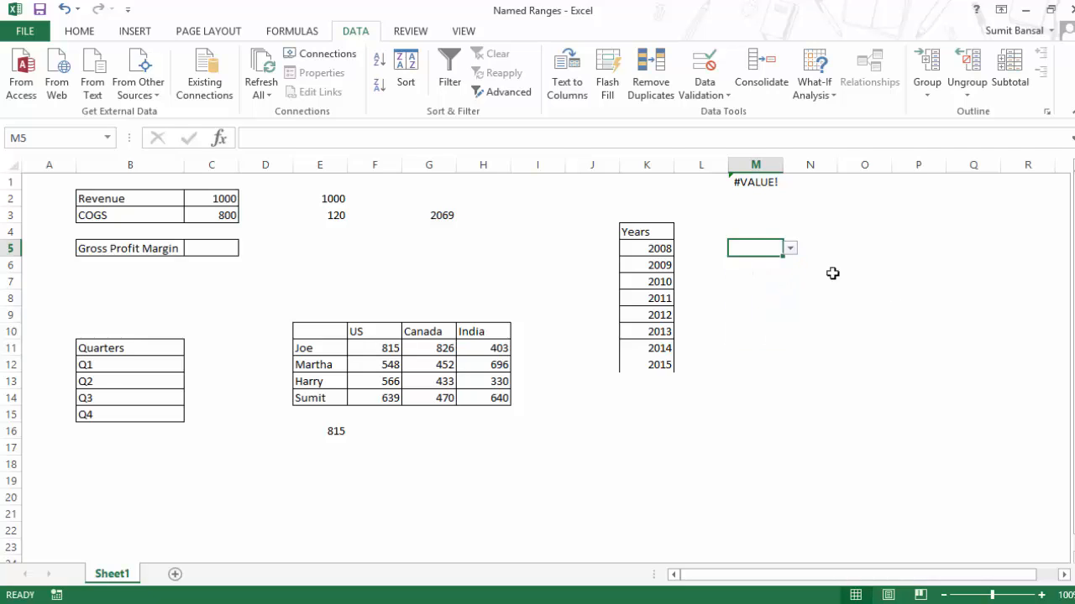
Step: Delete the years 2015 and 2014 from K12 and K11, and check the drop-down choices in M5
left_click(657, 366)
key("Delete")
key("Up")
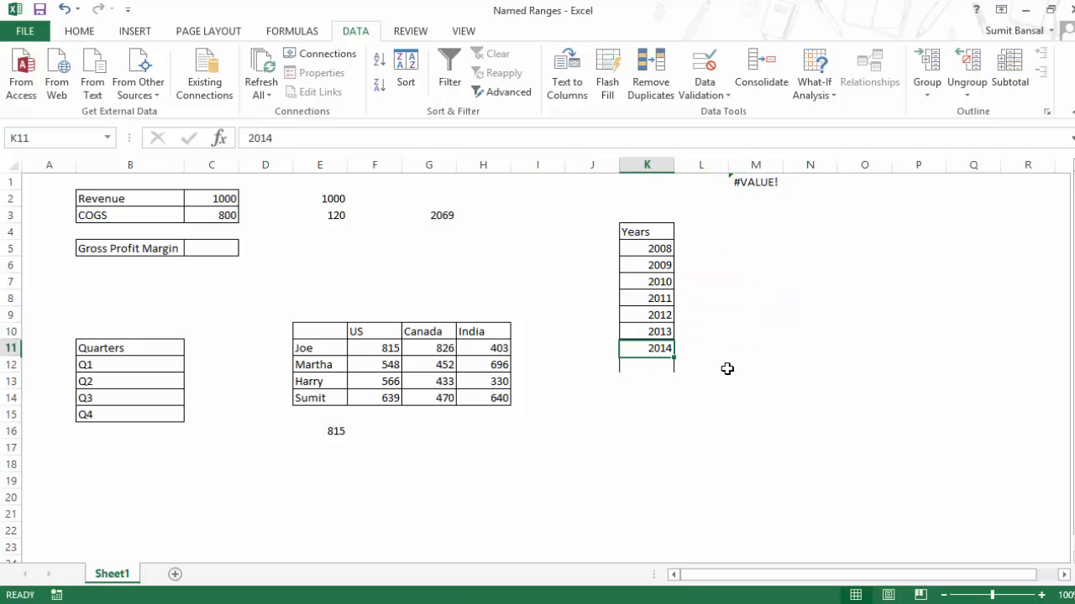
key("Delete")
key("Up")
left_click(755, 234)
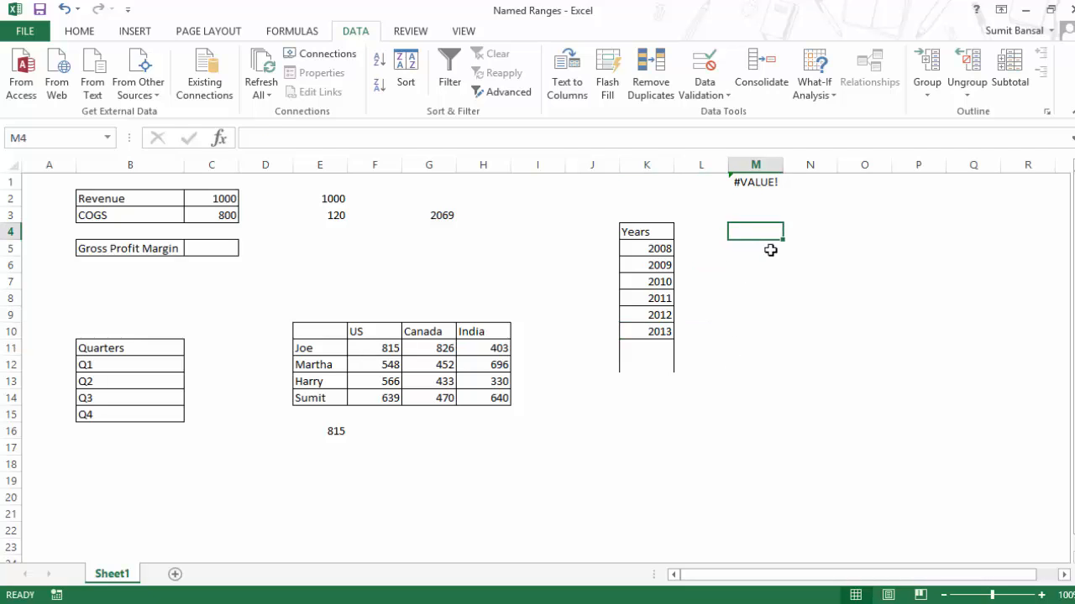
left_click(768, 249)
left_click(789, 248)
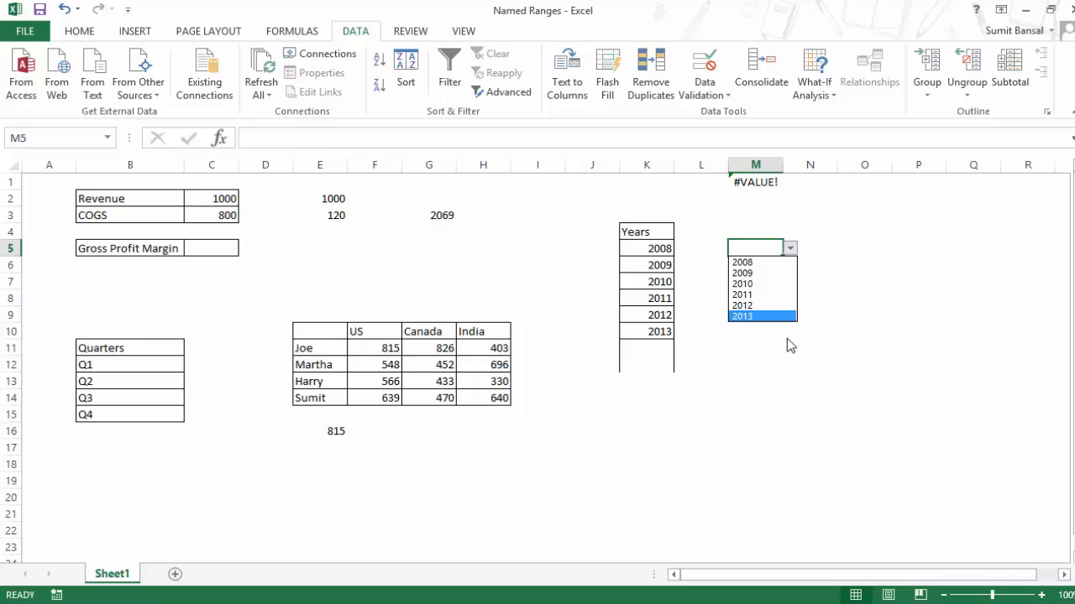
key("Escape")
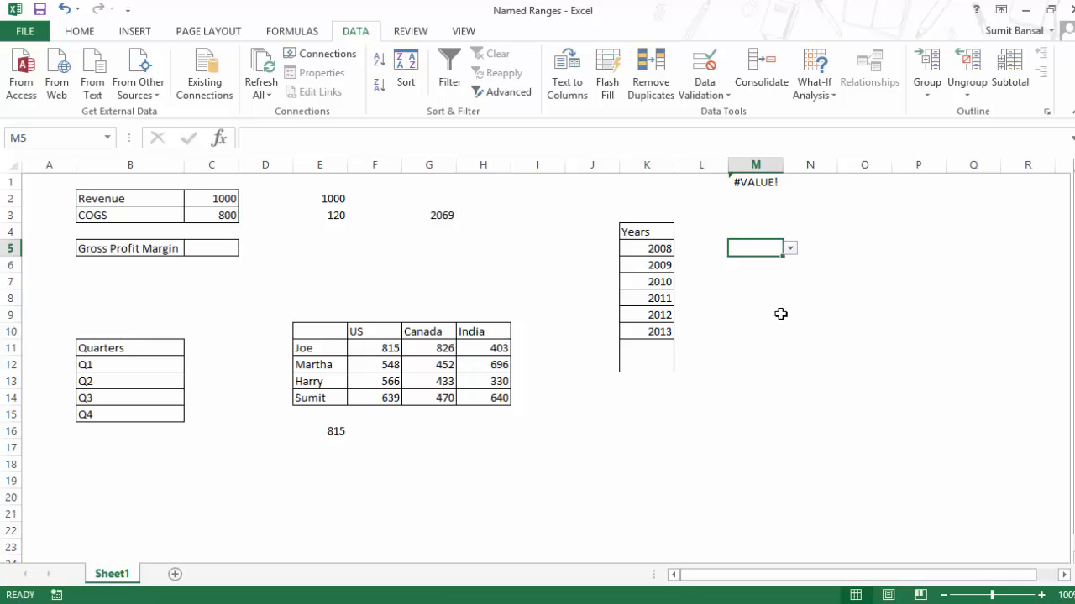
Step: Begin an INDEX formula in cell M2 with the absolute range $K$5:$K$22 as its array
left_click(755, 180)
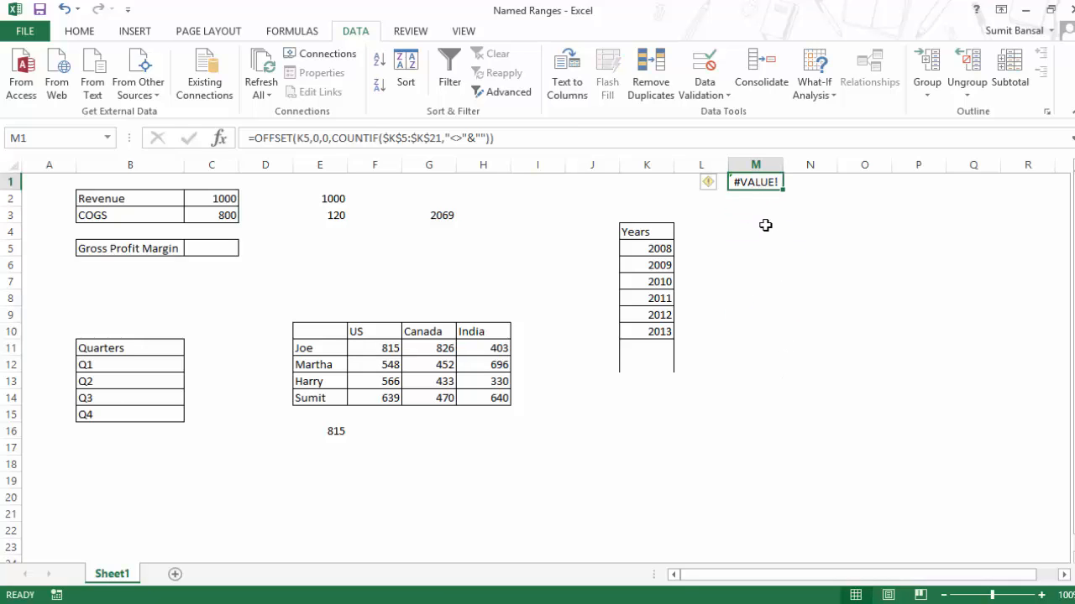
left_click(756, 202)
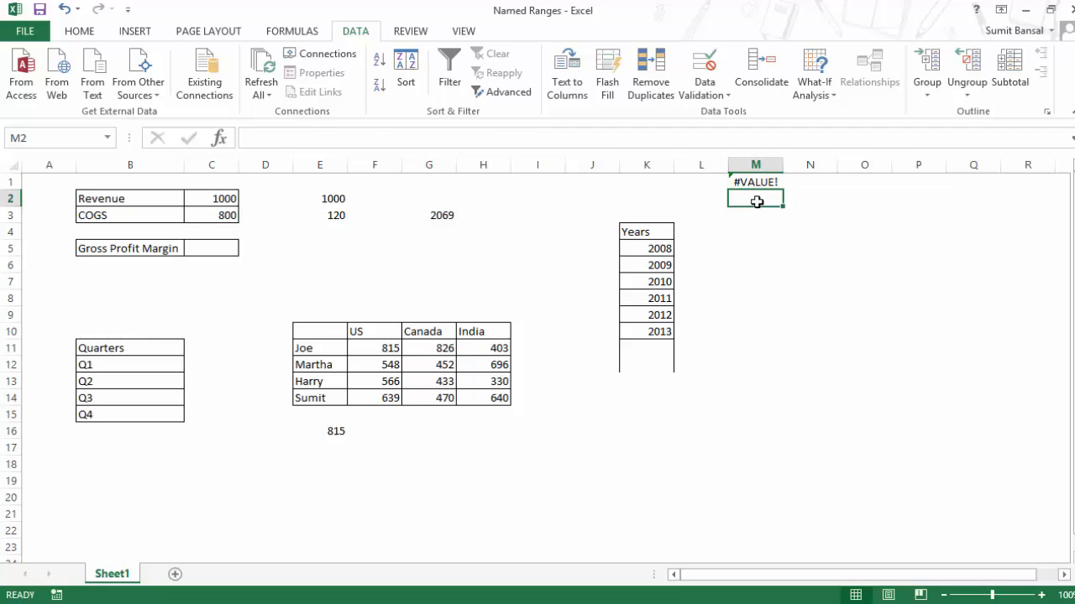
type("=")
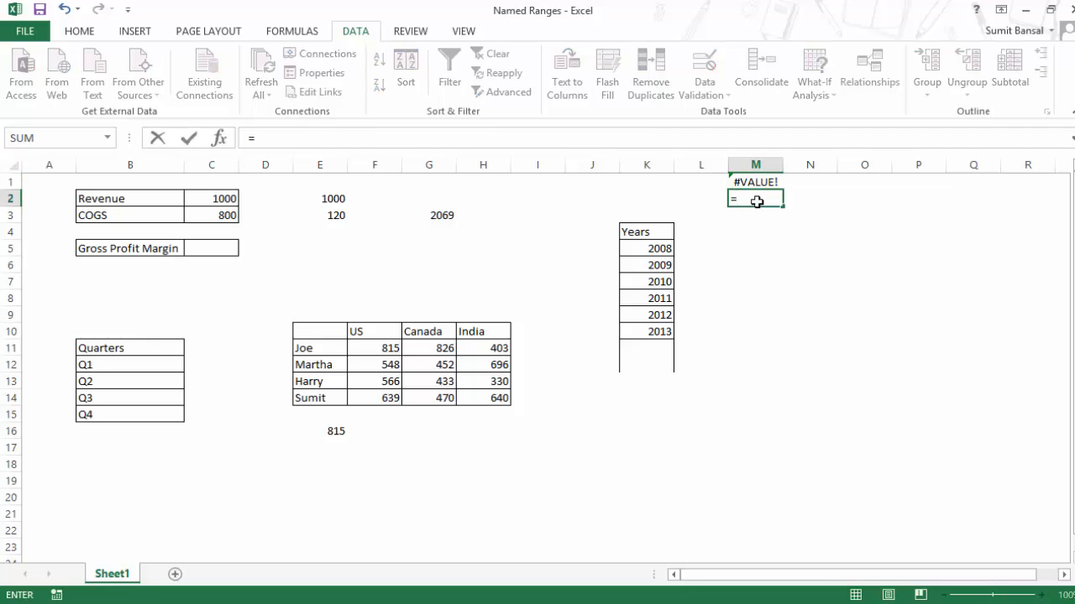
type("inde")
key("Tab")
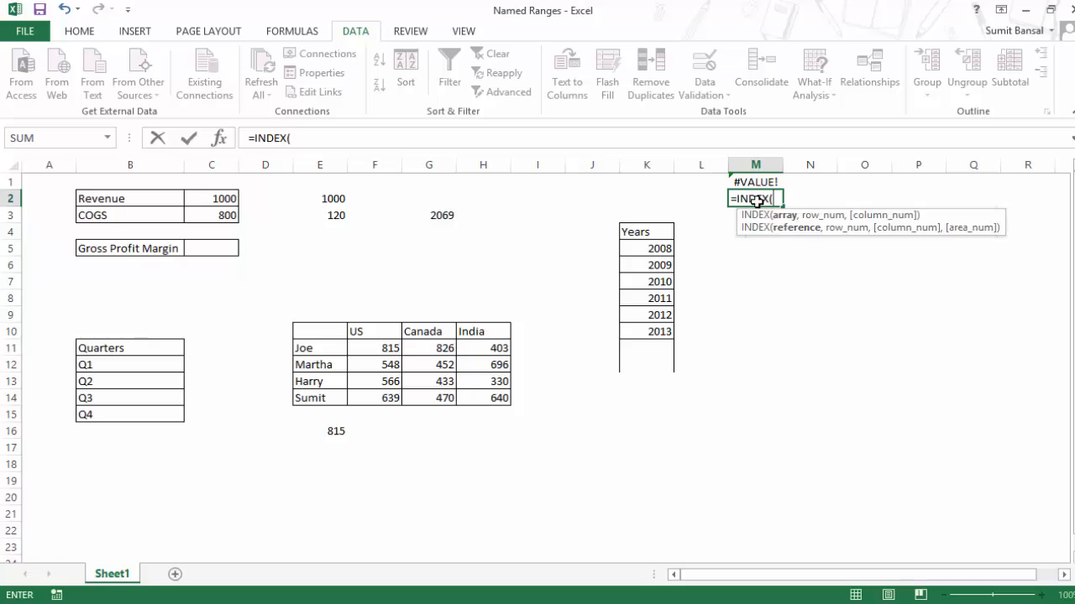
left_click_drag(656, 249, 658, 525)
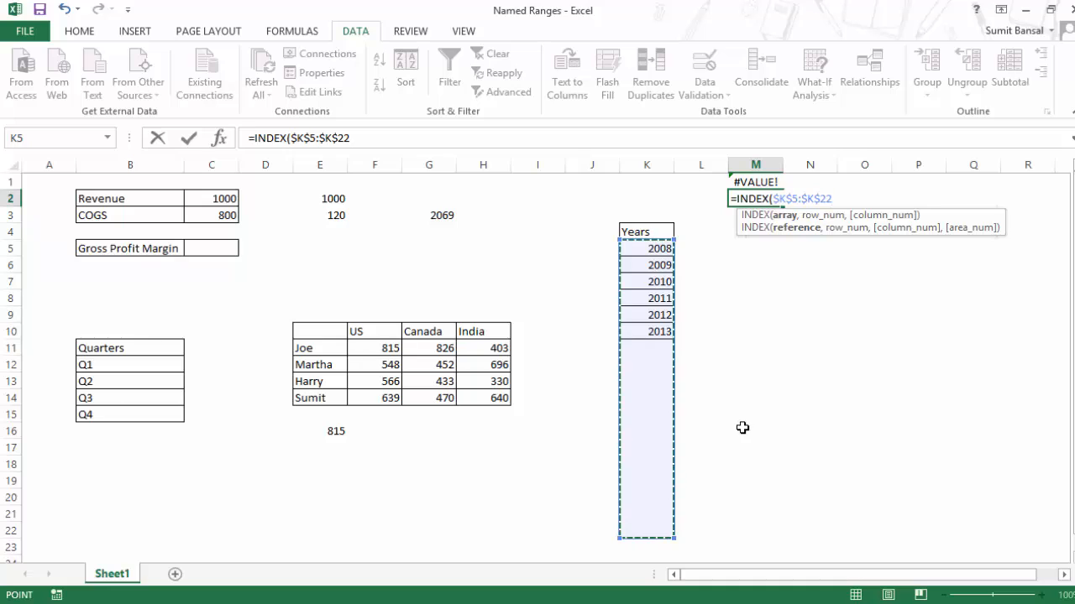
type(",")
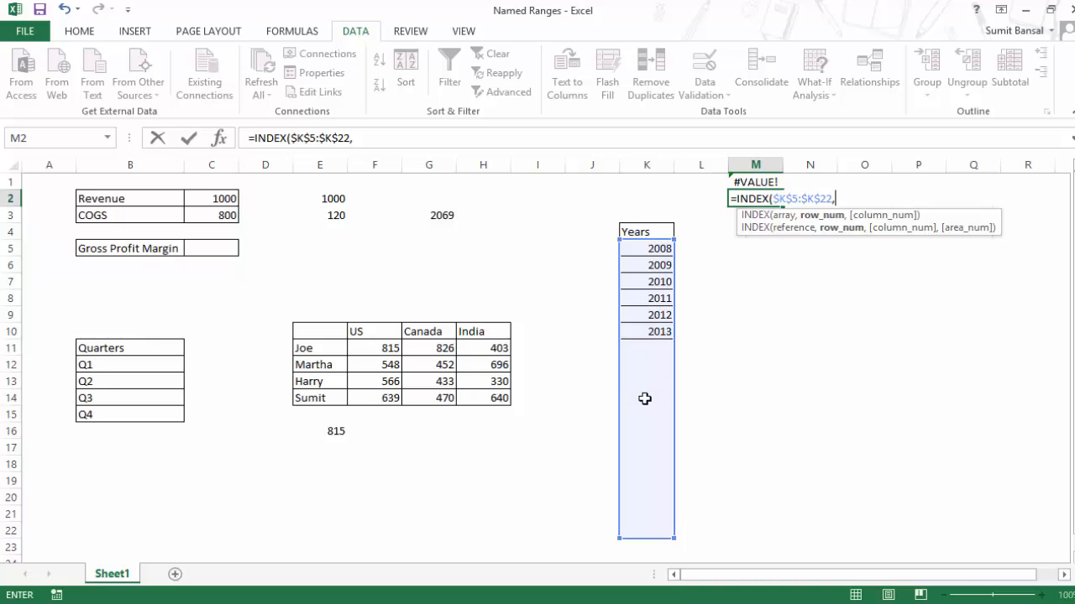
Step: Complete the INDEX formula in M2 with COUNTIF($K$5:$K$22,"<>"&"") as its row number and enter it
type("Countif")
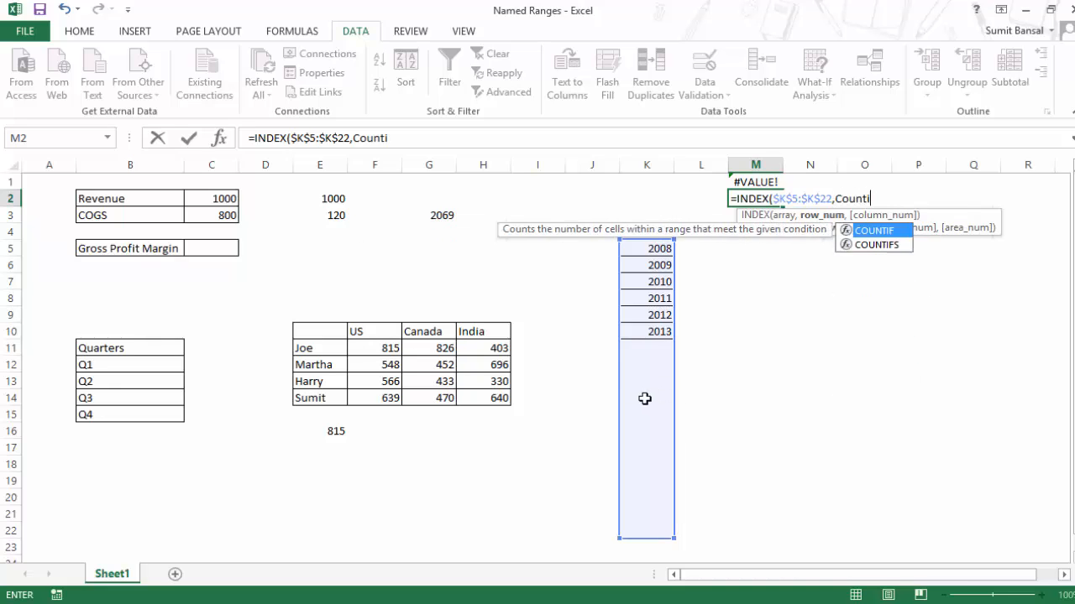
key("Tab")
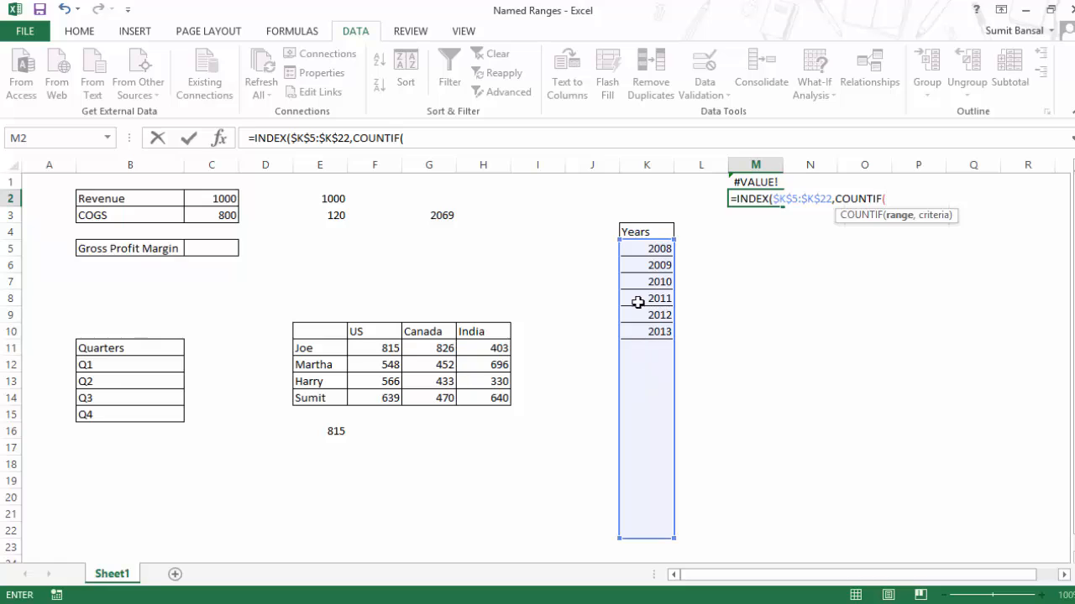
left_click_drag(646, 249, 648, 529)
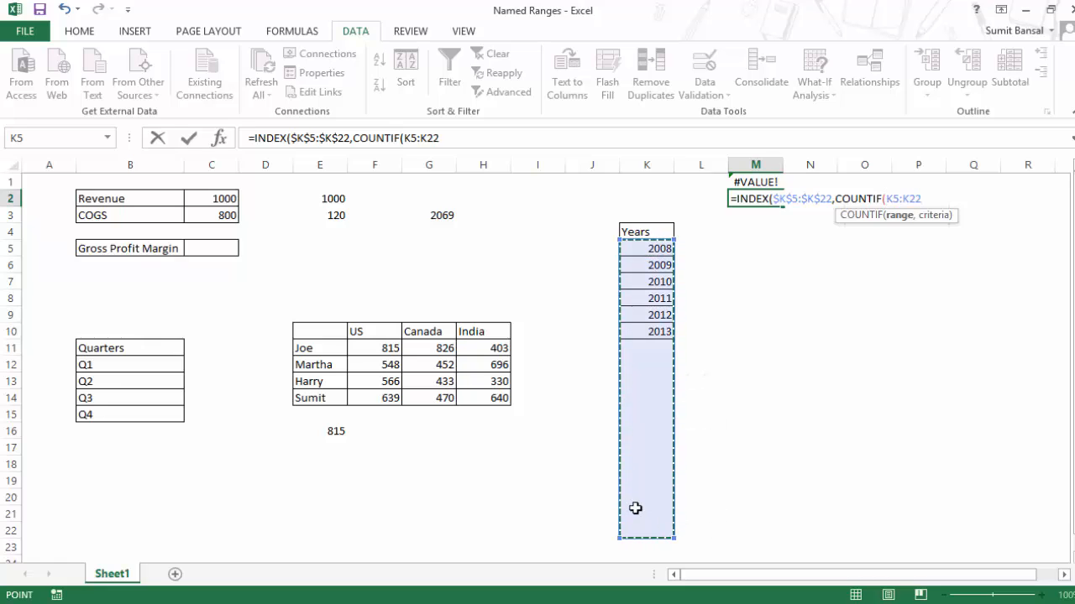
key("F4")
type(",\"<")
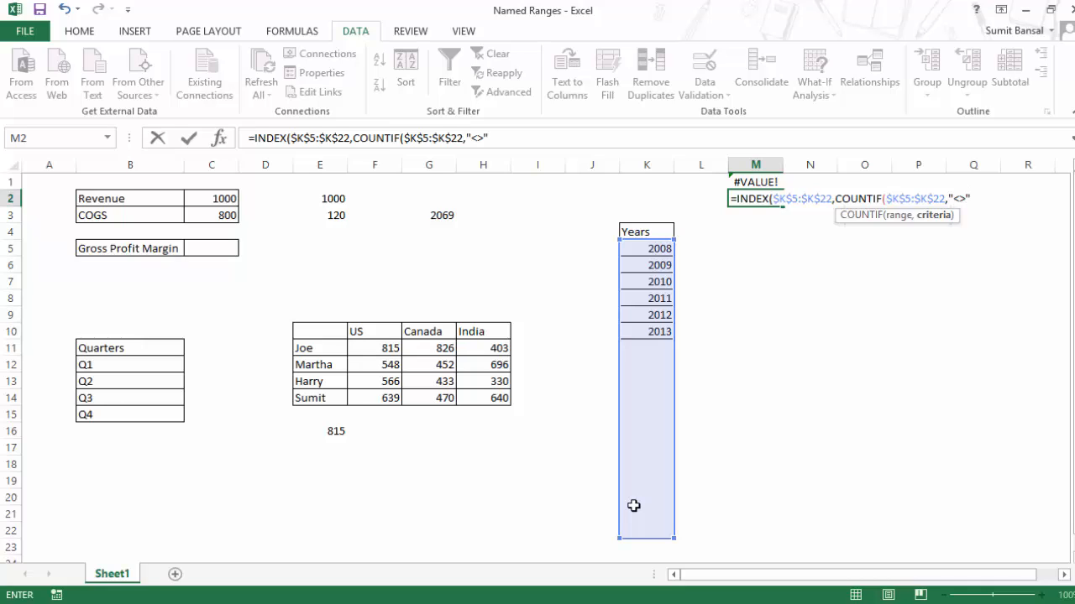
type(">\"&")
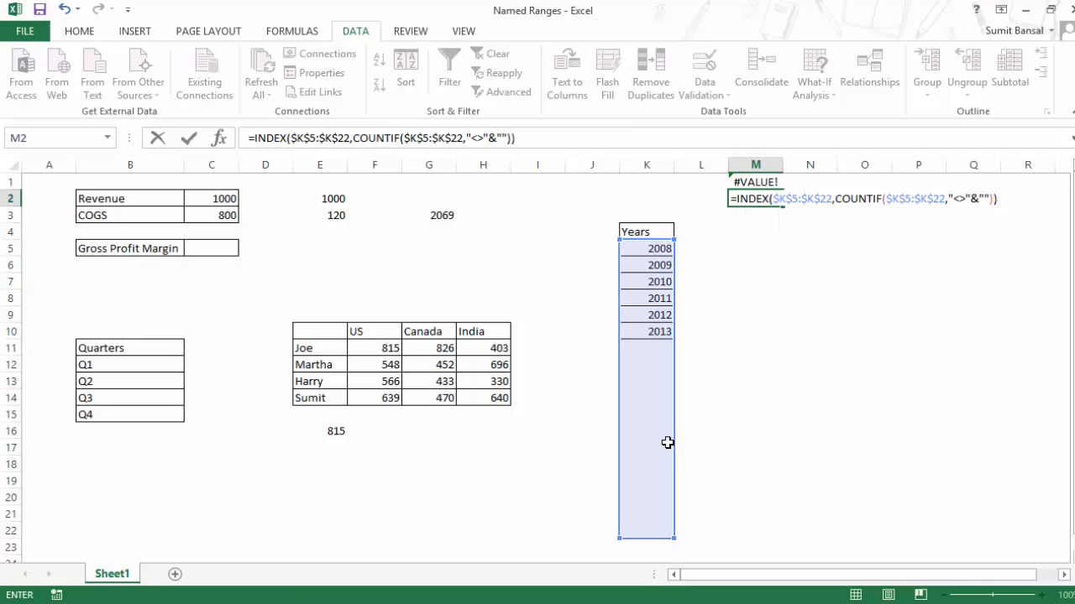
key("ctrl+Return")
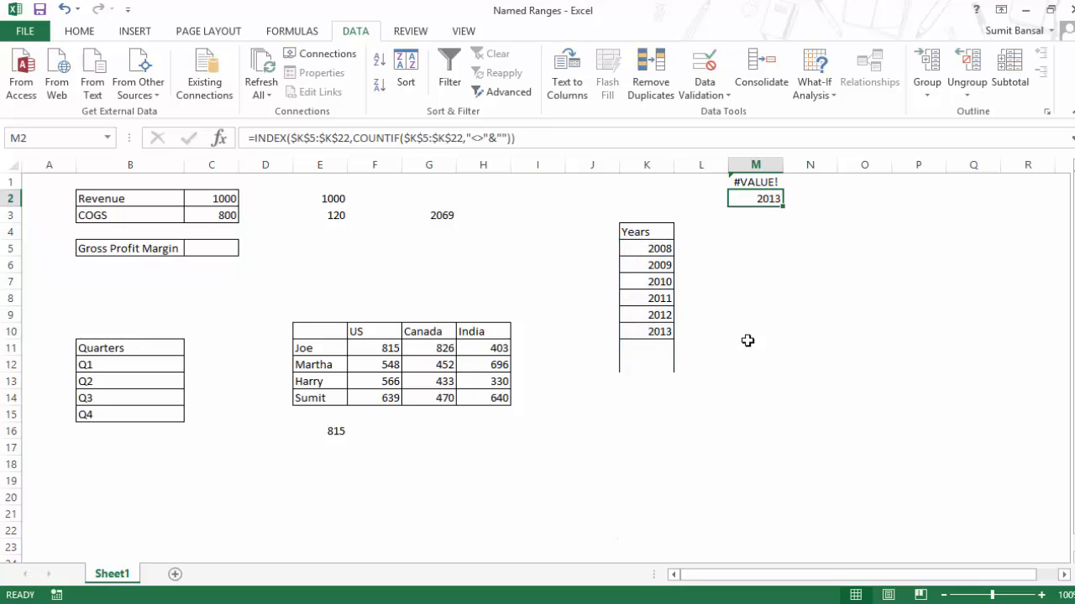
Step: Add the years 2014 and 2015 to the Years list in cells K11 and K12
left_click(649, 346)
type("20")
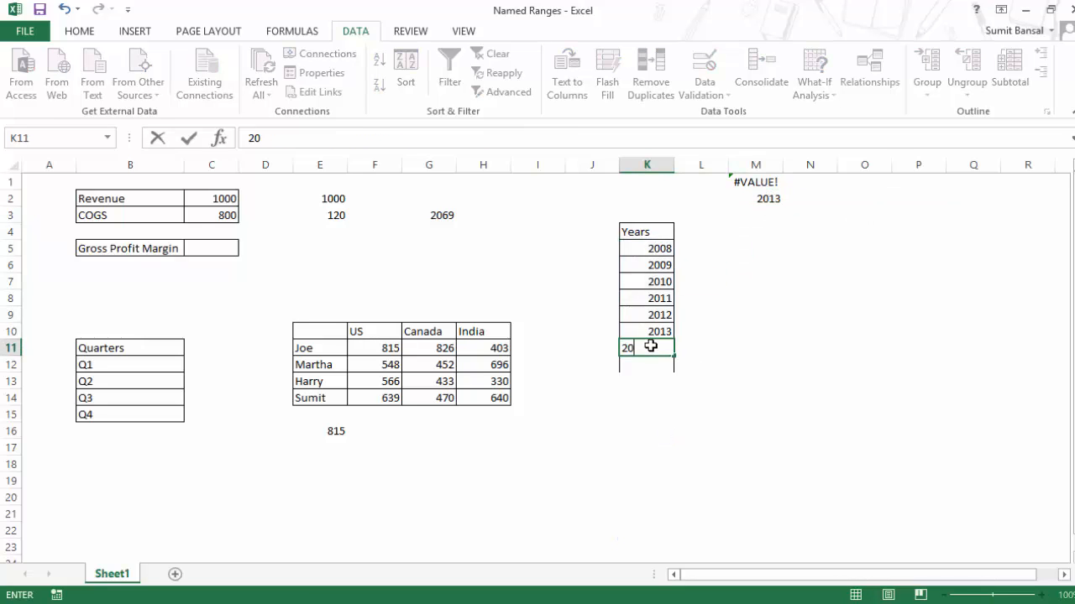
type("14")
key("Return")
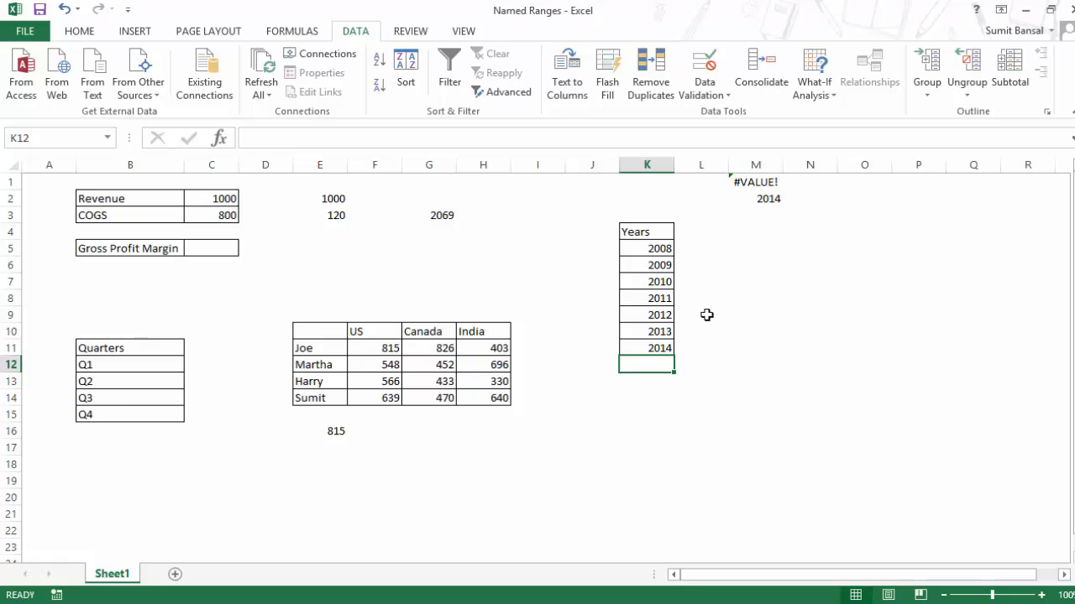
type("2015")
key("Return")
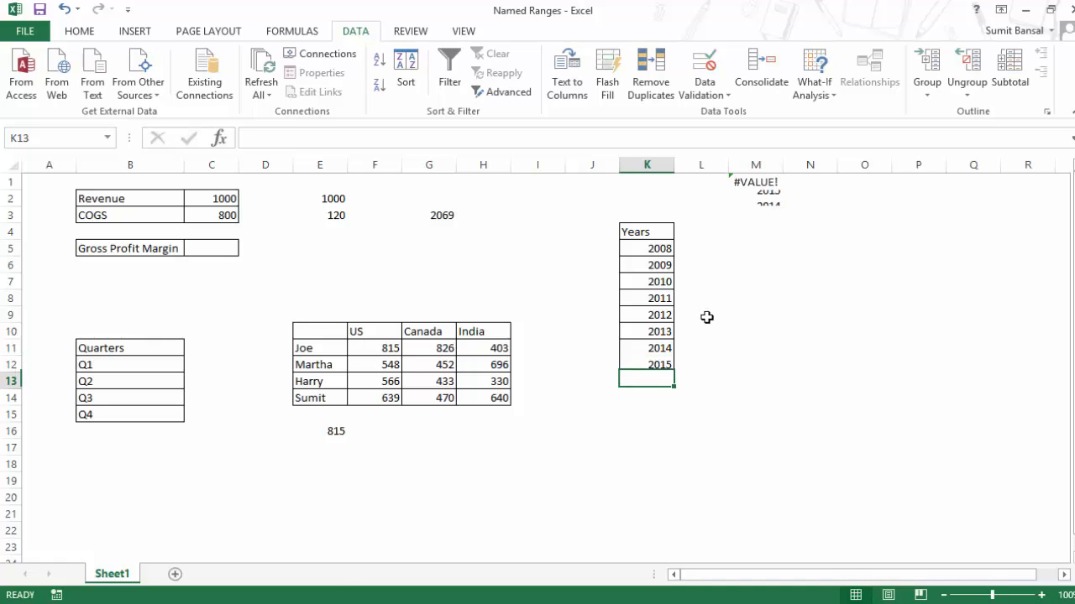
Step: Edit the formula in M2 so that K5: precedes INDEX, forming a range that starts at K5
left_click(751, 208)
double_click(751, 209)
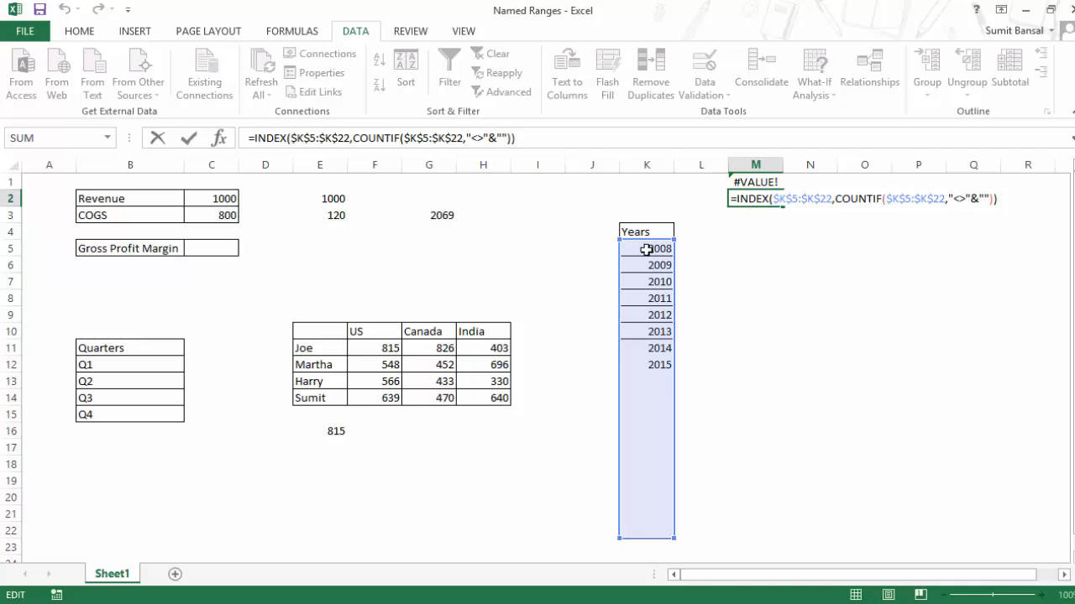
left_click(646, 249)
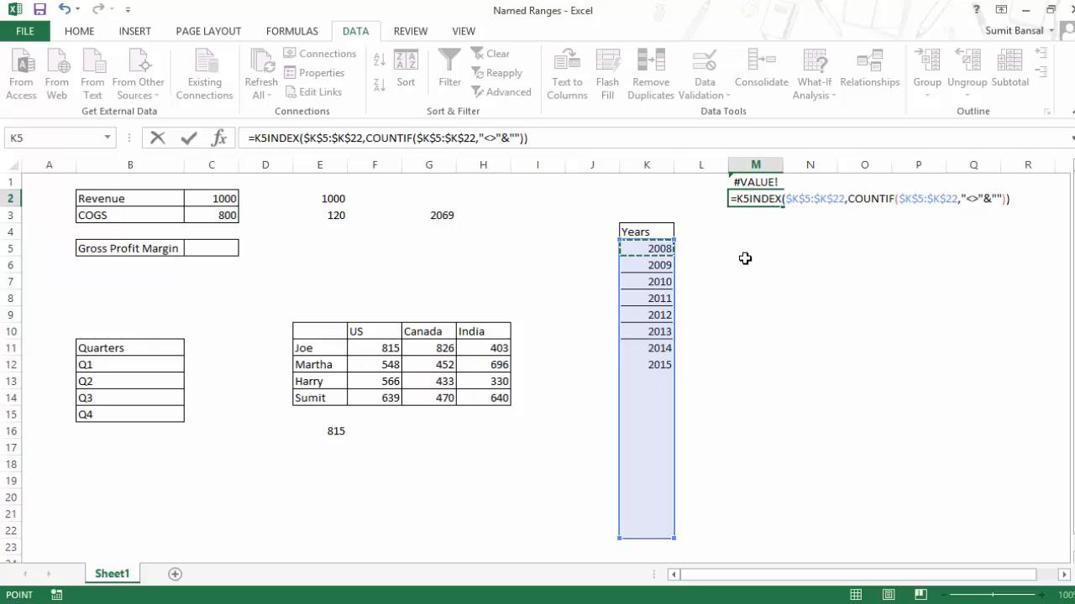
type(":")
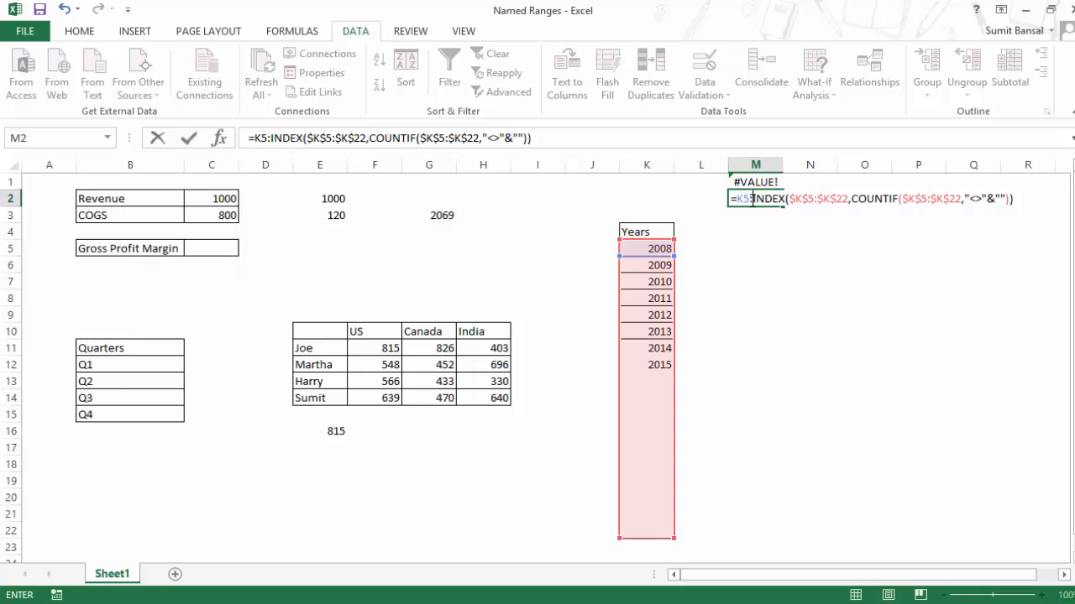
Step: Evaluate the INDEX part and the whole K5:INDEX formula in M2, restoring the formula text after each check
left_click_drag(753, 202, 1019, 201)
key("F9")
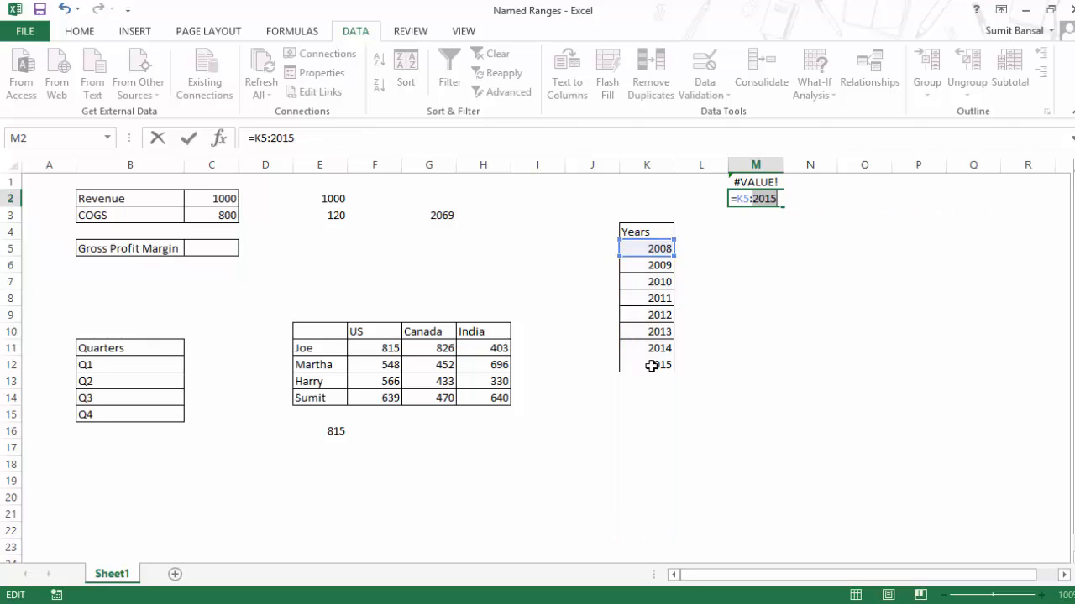
key("ctrl+z")
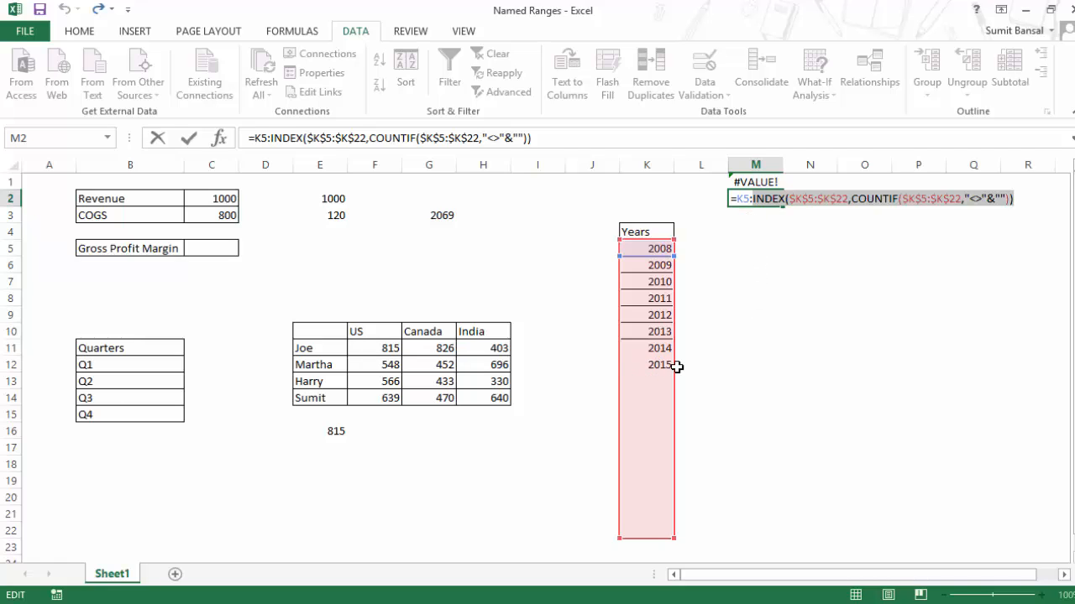
left_click_drag(1023, 196, 713, 196)
key("F9")
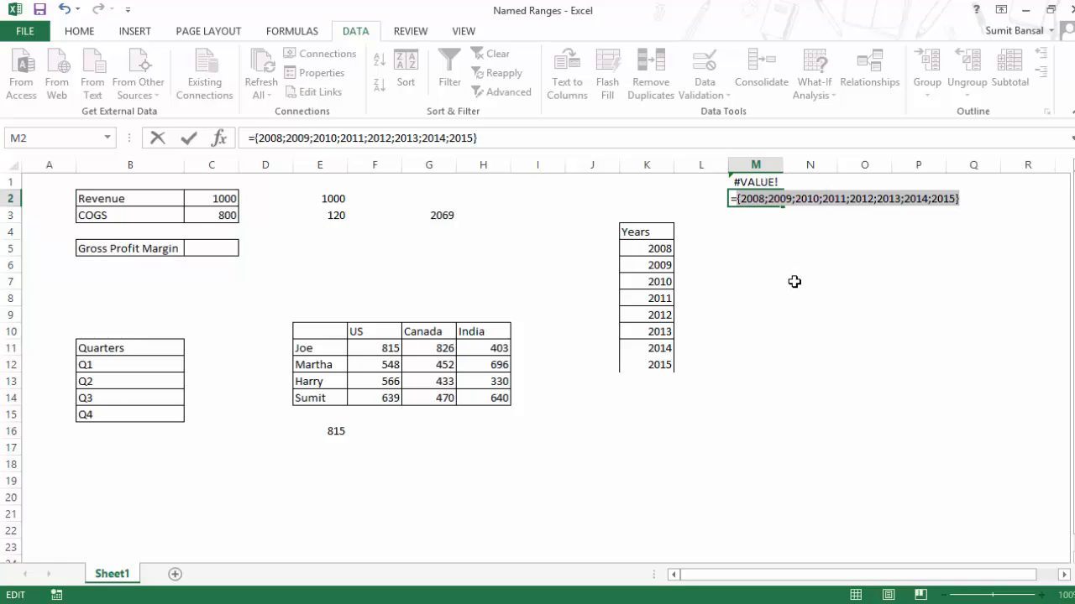
key("ctrl+z")
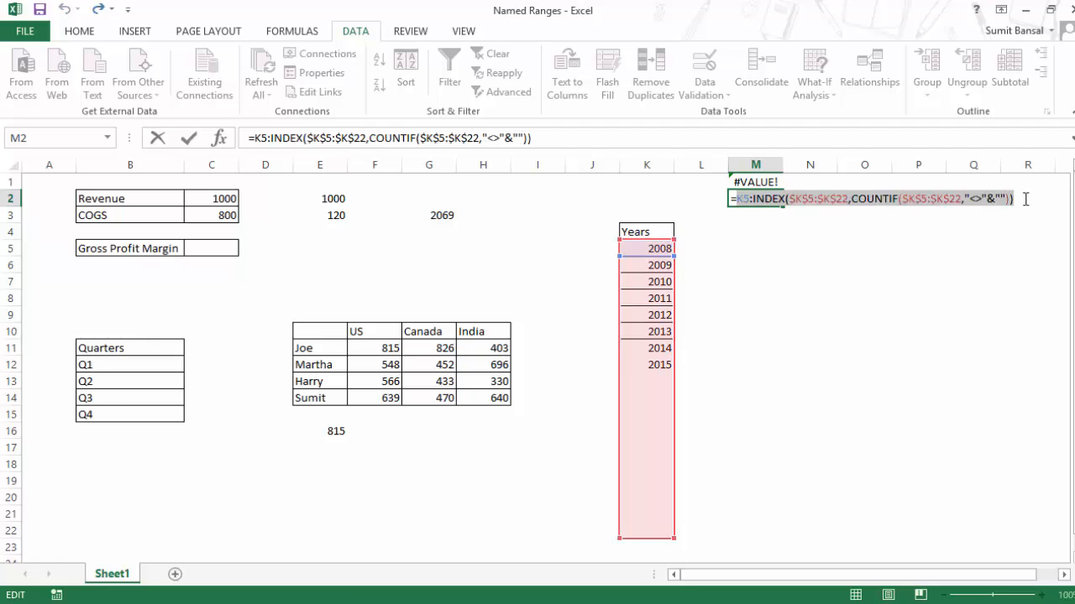
Step: Copy the full K5:INDEX formula text from M2 and leave the cell without saving the edit
left_click_drag(1025, 199, 714, 202)
key("ctrl+c")
key("Escape")
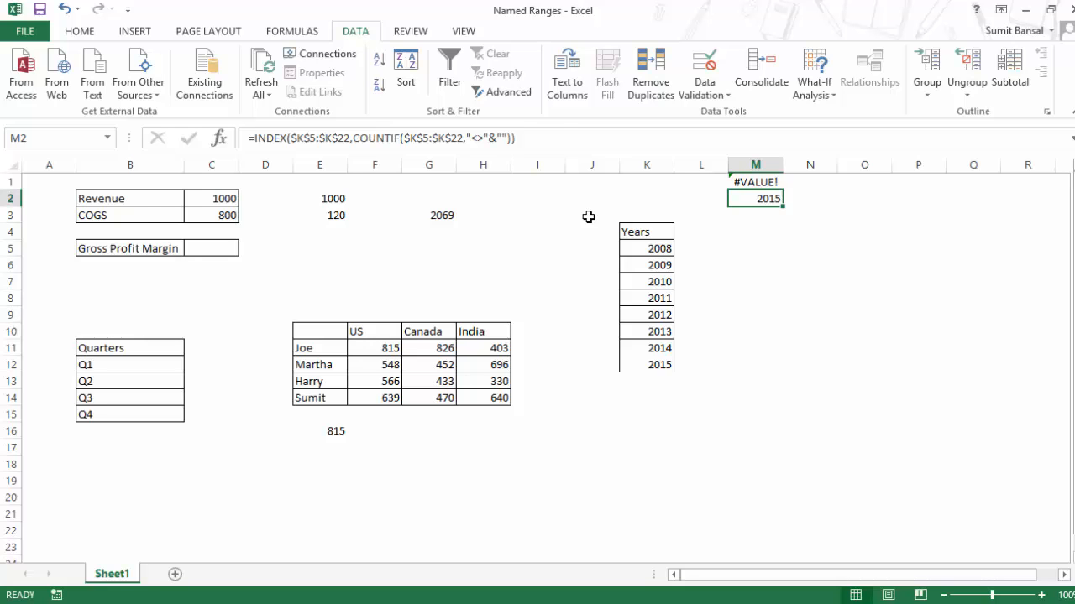
Step: Replace the Dynamic_Years reference with =$K$5:INDEX($K$5:$K$22,COUNTIF($K$5:$K$22,"<>"&"")), save it, and check the drop-down choices in M5
key("ctrl+F3")
left_click_drag(456, 115, 729, 146)
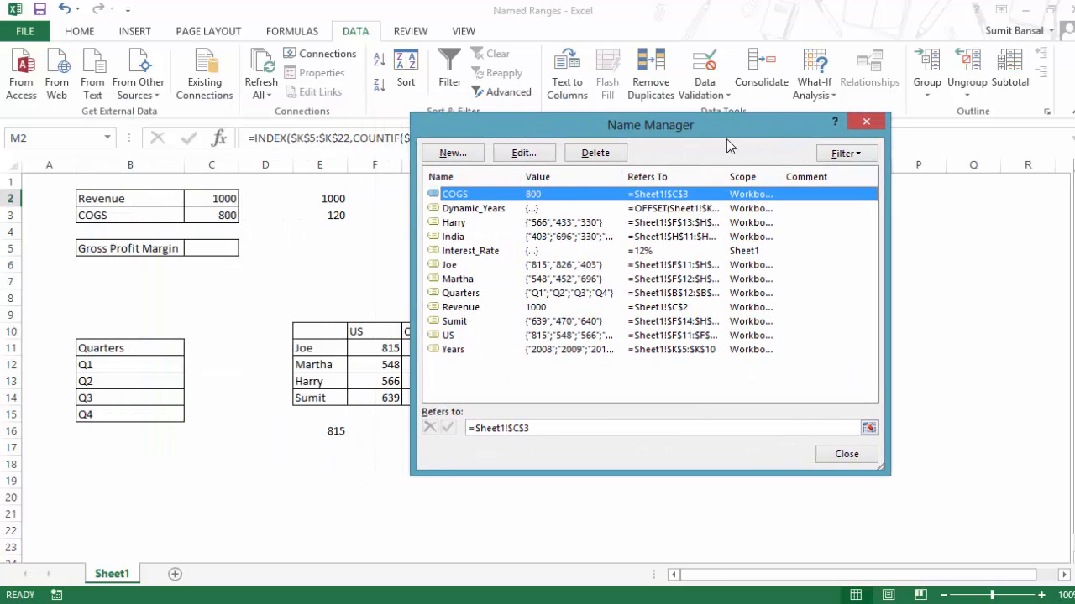
left_click(467, 208)
left_click_drag(770, 429, 455, 427)
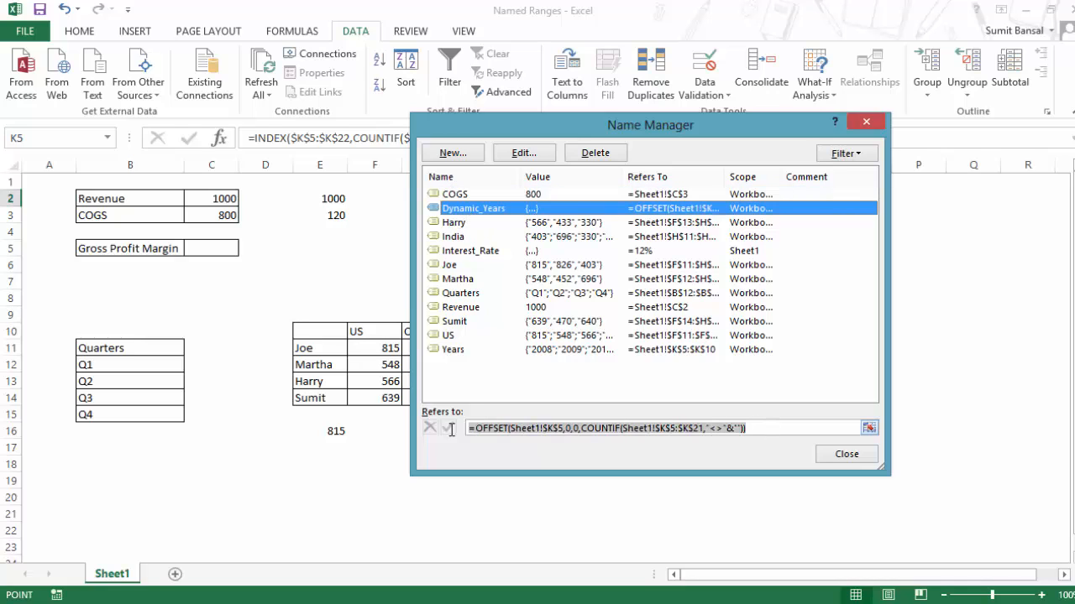
key("ctrl+v")
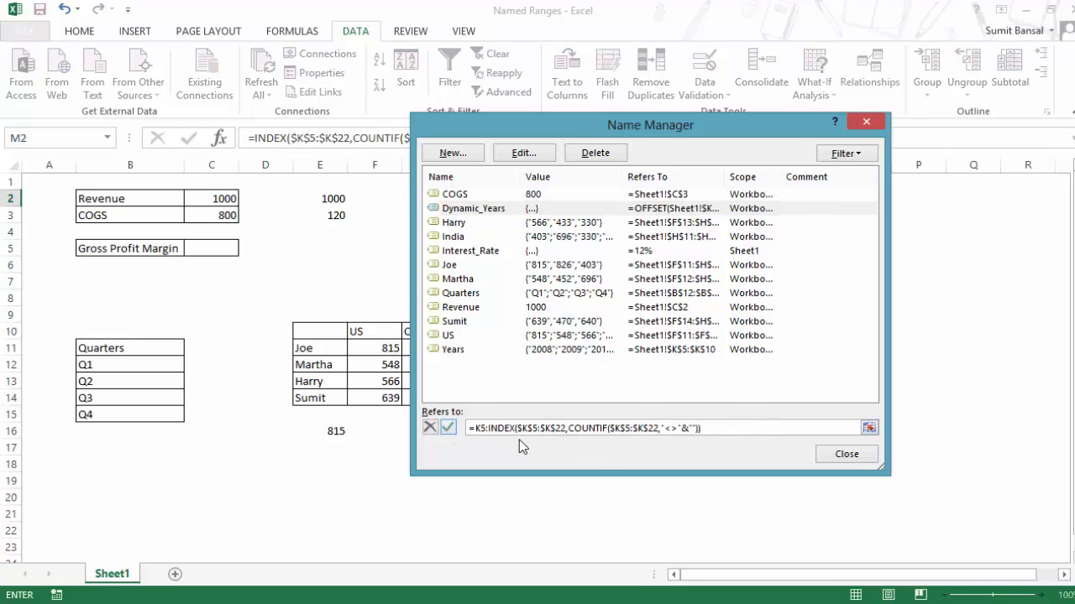
key("F4")
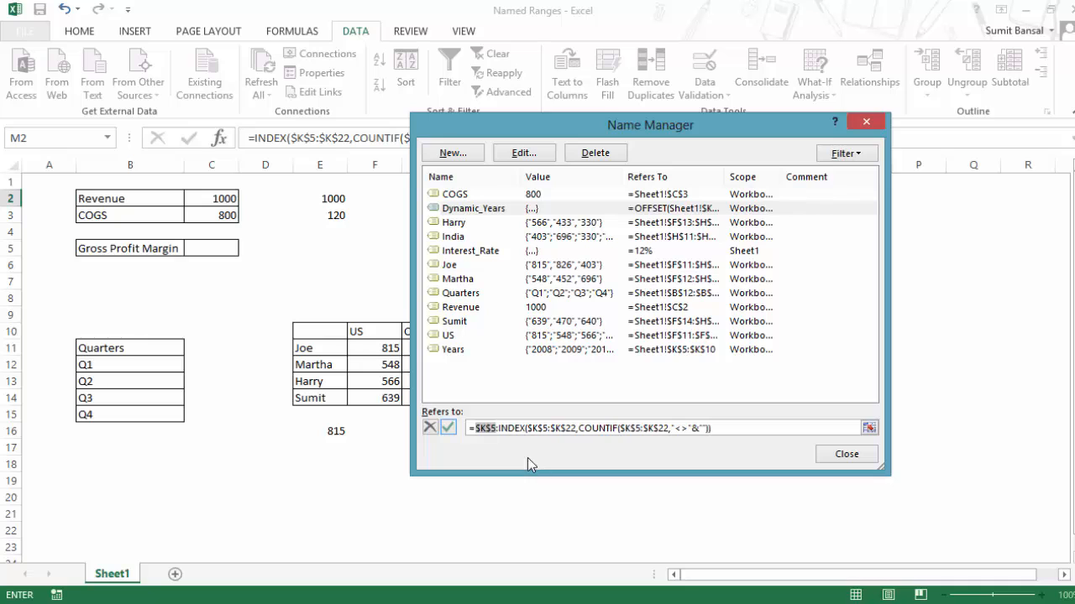
left_click(850, 455)
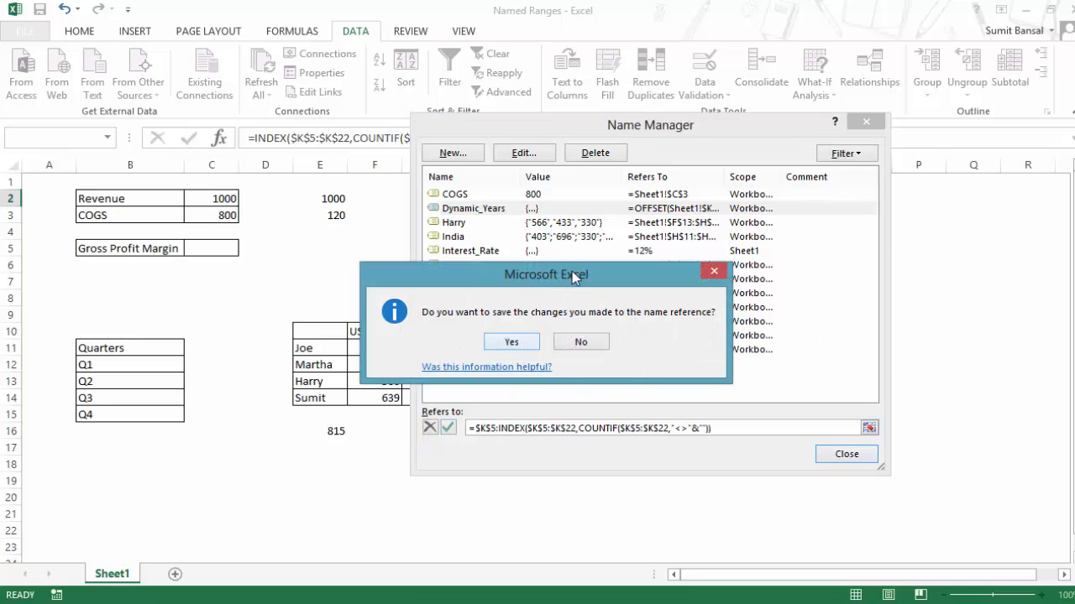
left_click_drag(534, 282, 621, 278)
left_click(621, 344)
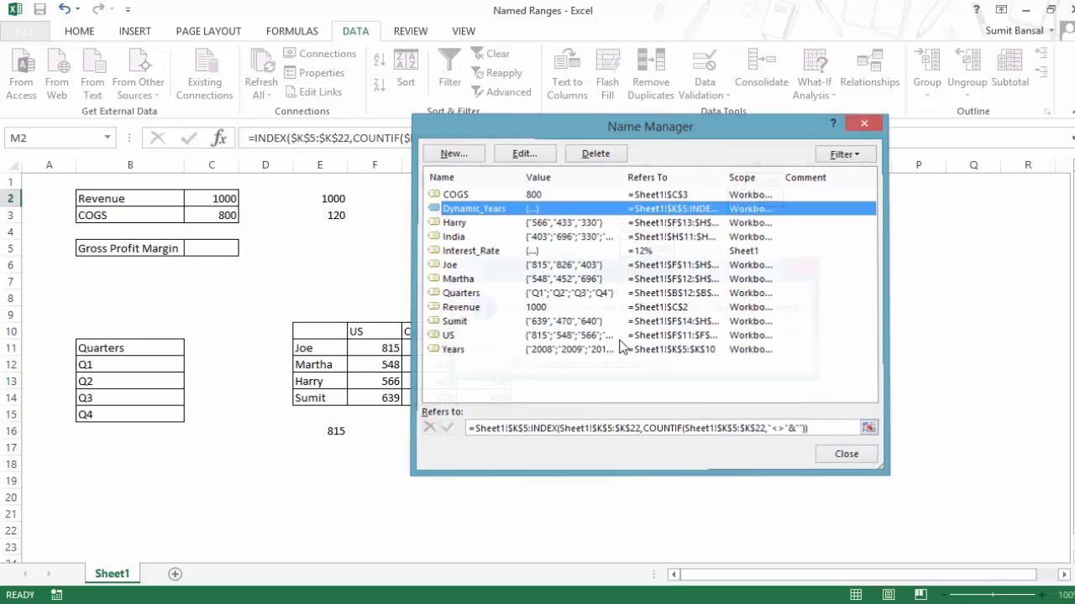
left_click(750, 247)
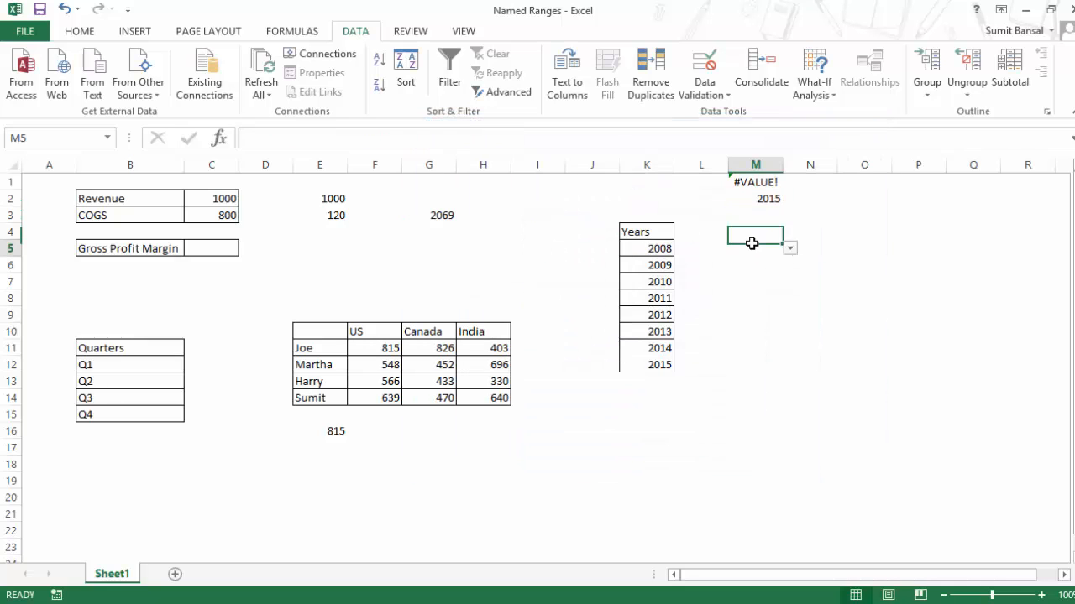
left_click(790, 248)
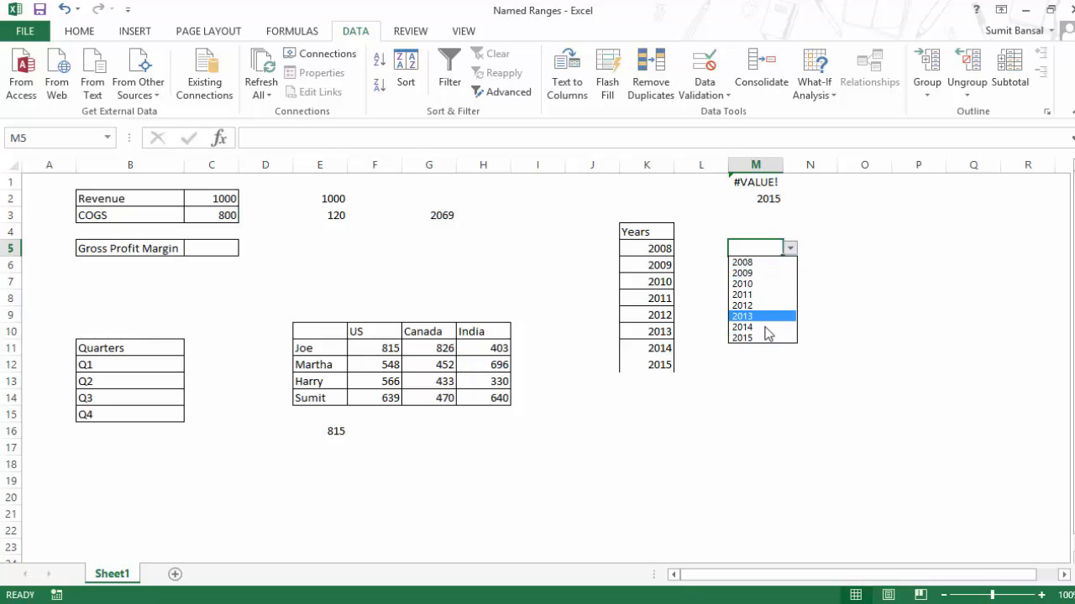
Step: Add the years 2016 and 2017 in K13 and K14, and check the drop-down choices in M5
left_click(659, 364)
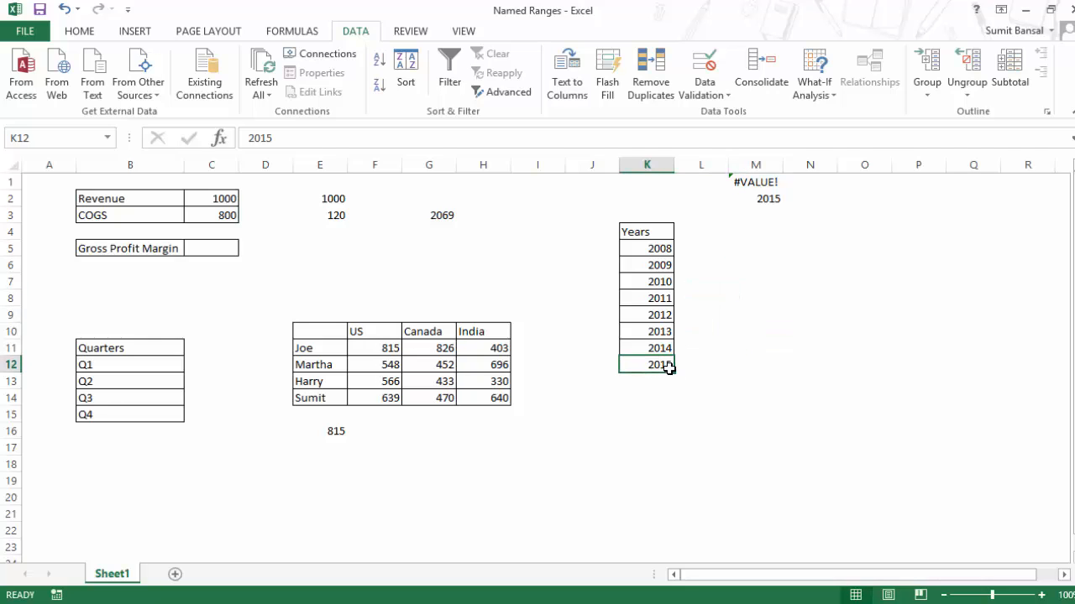
key("Down")
type("2016")
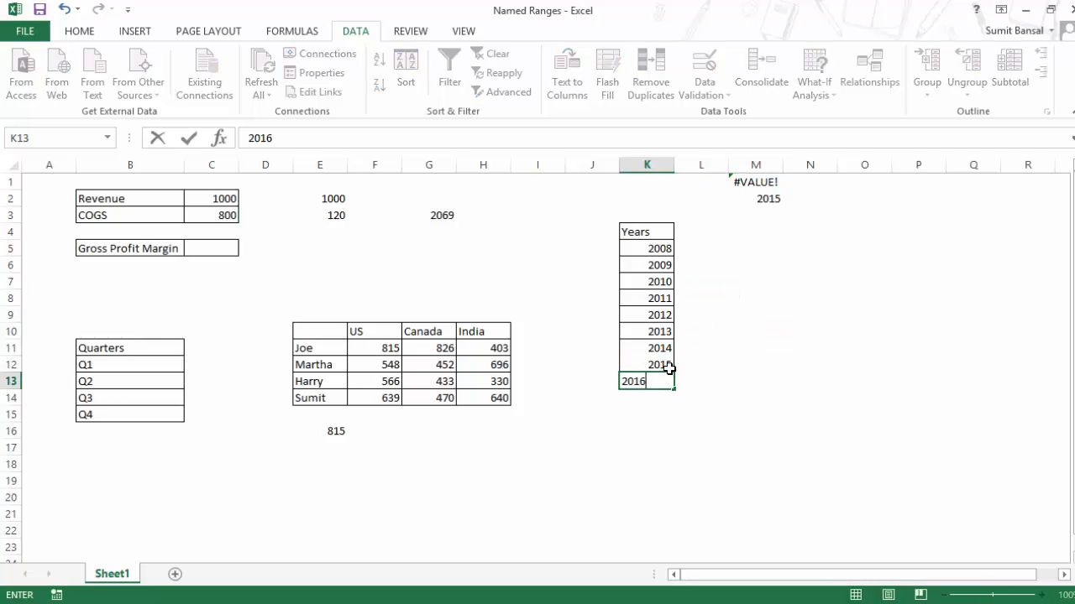
key("Return")
type("201")
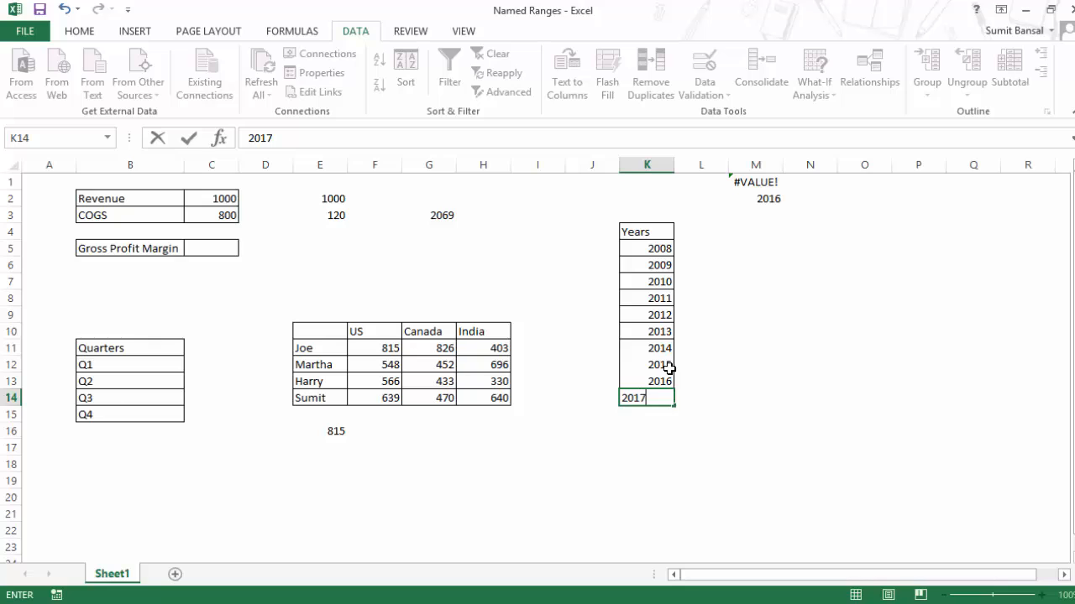
type("7")
key("Return")
left_click(753, 248)
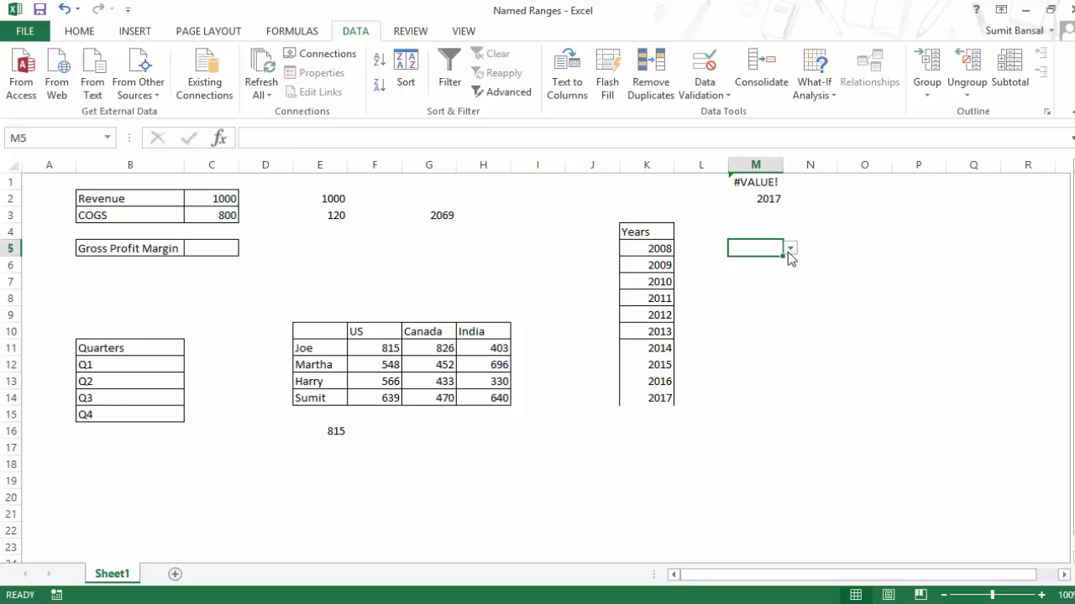
left_click(790, 250)
left_click_drag(794, 305, 797, 267)
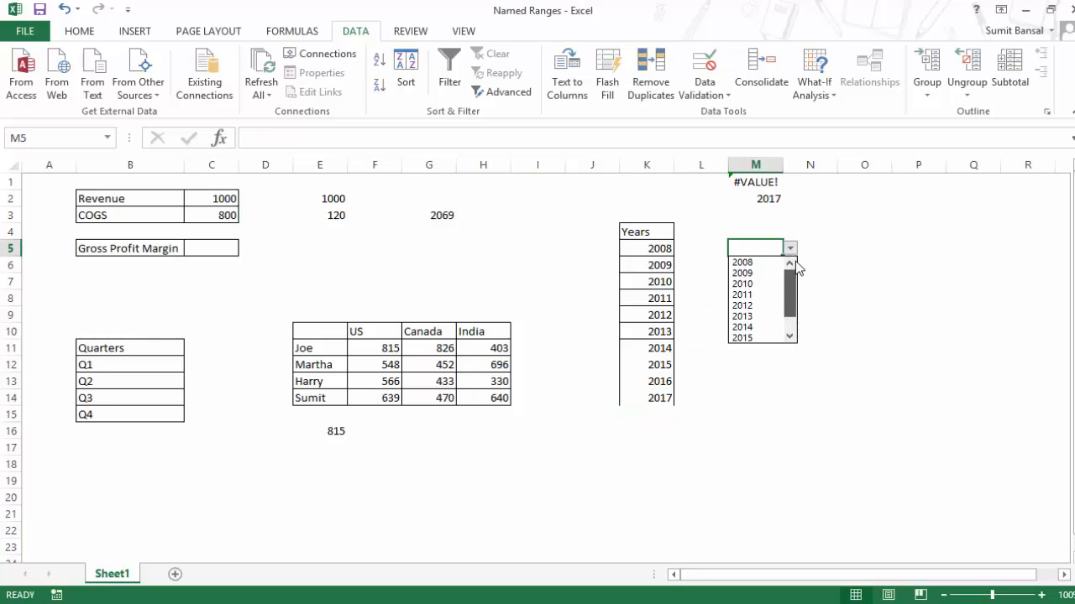
left_click(789, 250)
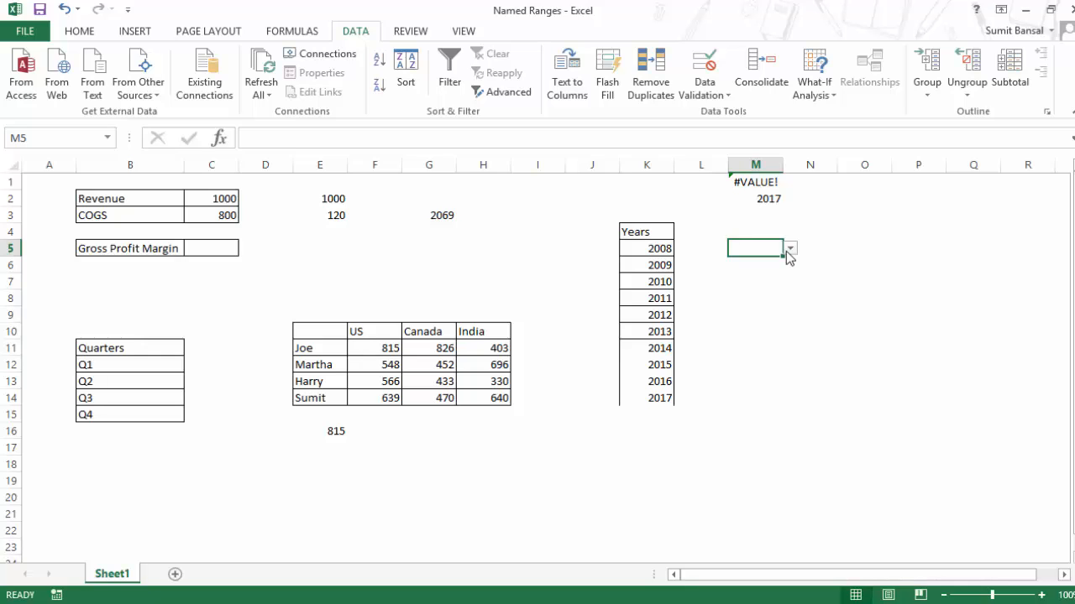